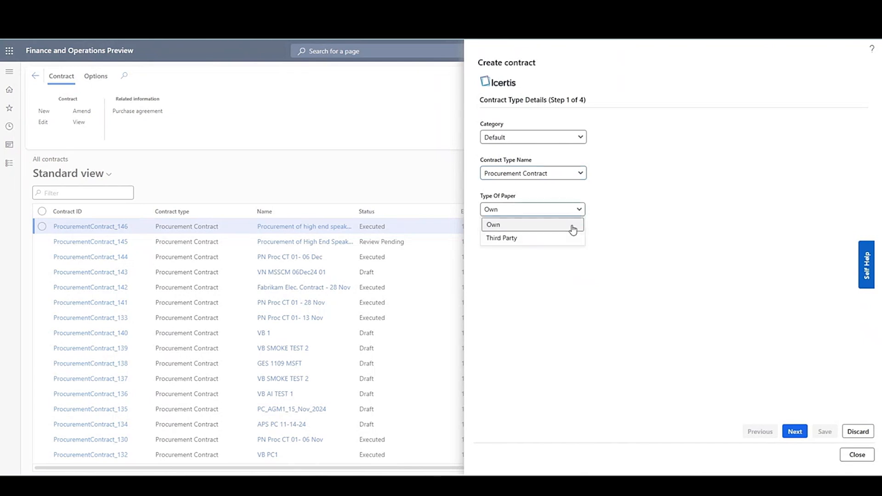
Step: Set the type of paper to Own and name the contract "Procurement of high end speaker for new office"
left_click(573, 228)
left_click(794, 431)
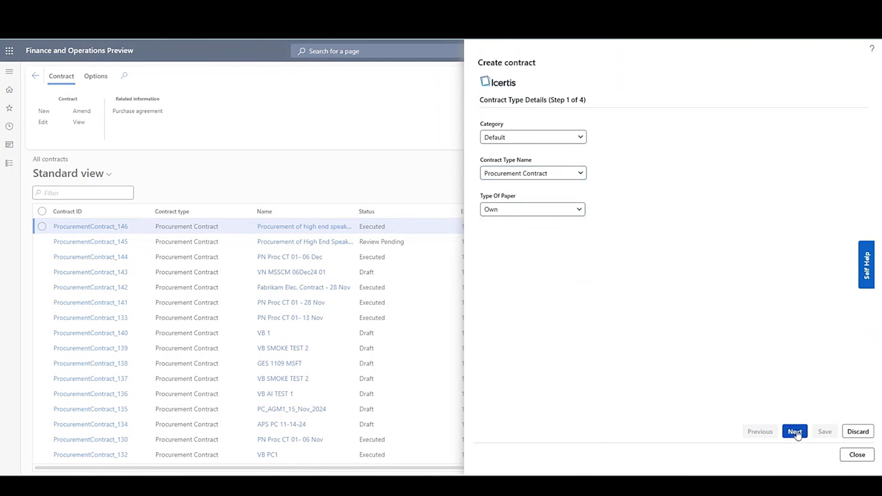
left_click(545, 210)
type("Procurement of high end spea")
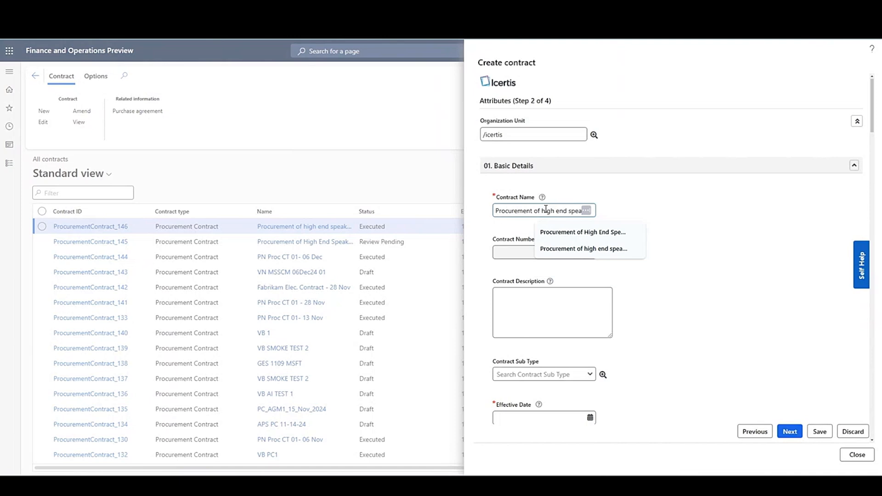
type("ker")
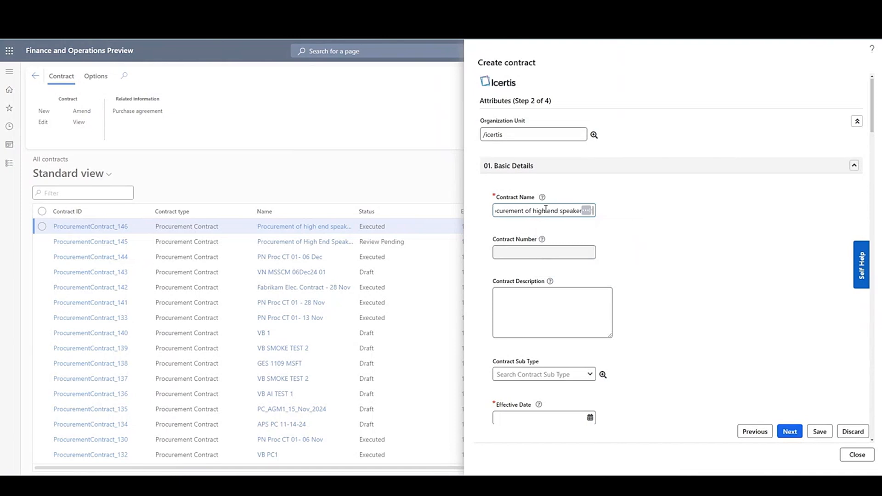
type(" for new office")
Step: Enter "Innovation center procurement" as the contract description and set the contract sub type to Supply
left_click(590, 375)
left_click(556, 363)
scroll(556, 363, "down", 2)
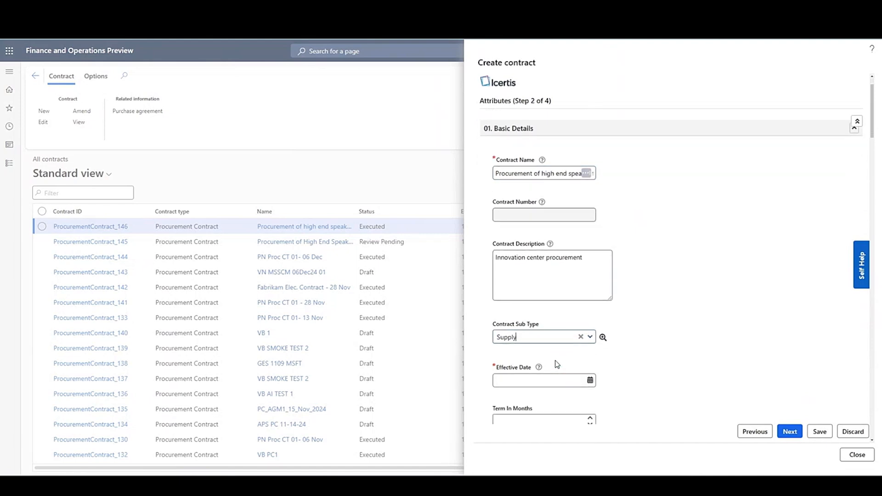
Step: Set the contract's effective date to 12/17/2024 and its term to 12 months
left_click(591, 326)
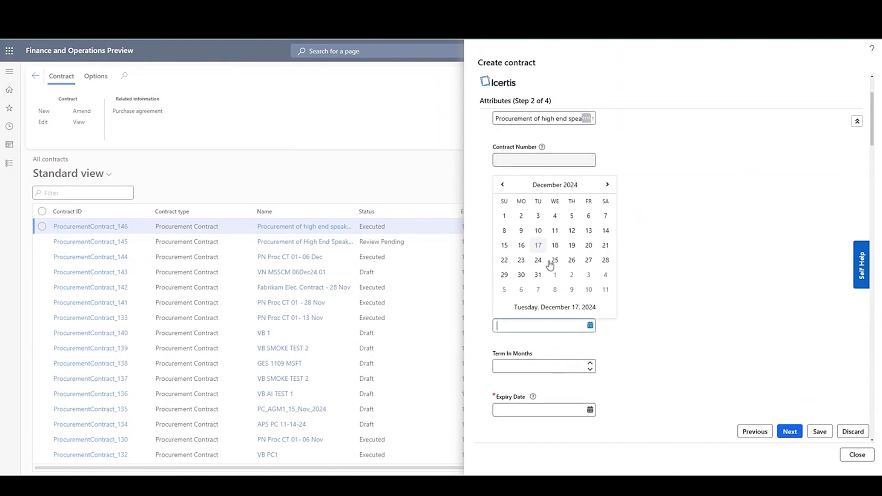
left_click(538, 247)
left_click(537, 368)
type("12")
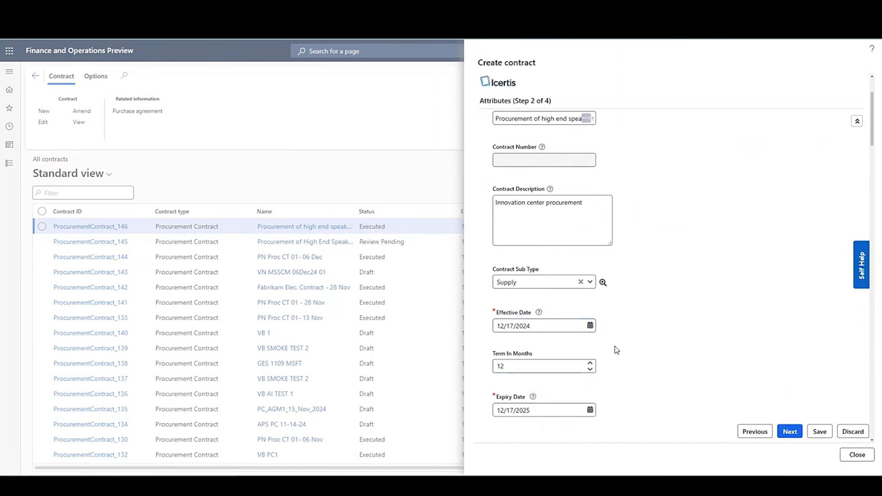
Step: Select Fabrikam Electronics as the vendor name in the Vendor Details section
scroll(617, 350, "down", 10)
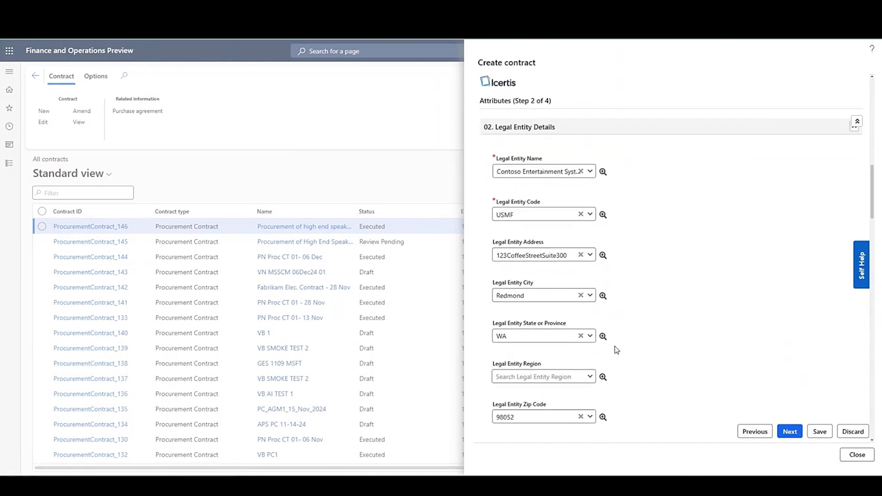
scroll(598, 296, "down", 7)
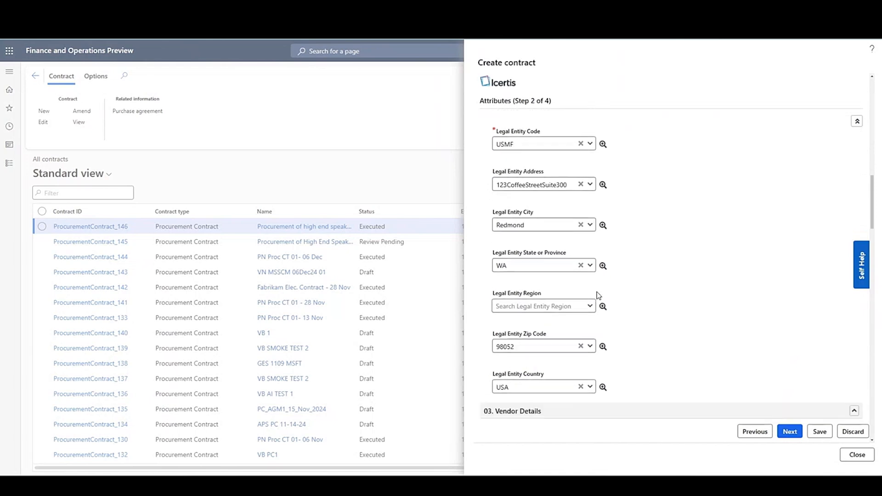
scroll(599, 295, "down", 1)
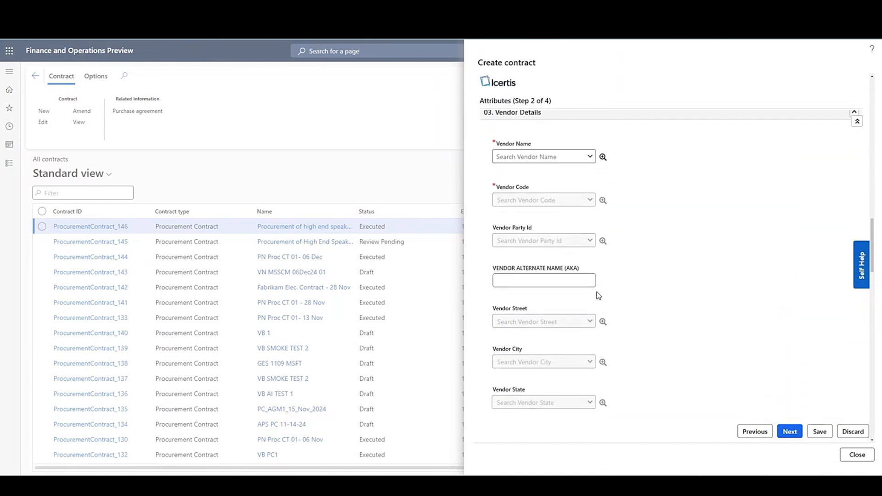
left_click(538, 157)
type("t")
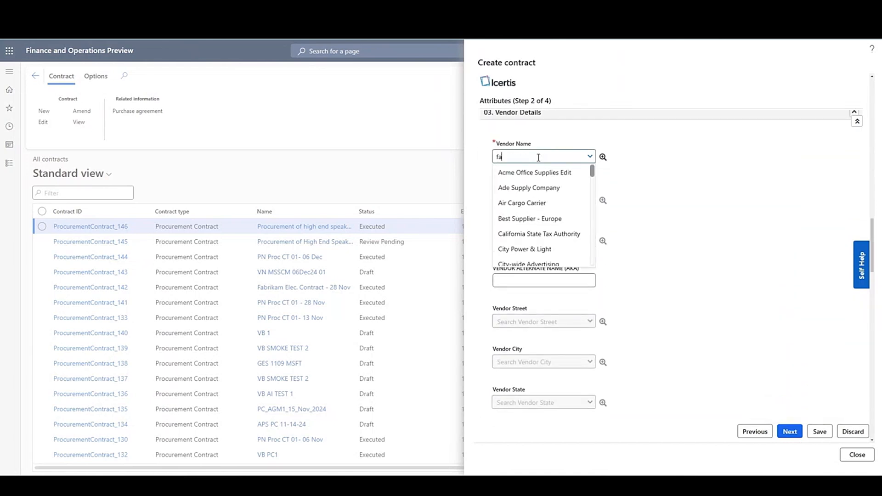
type("abrikam")
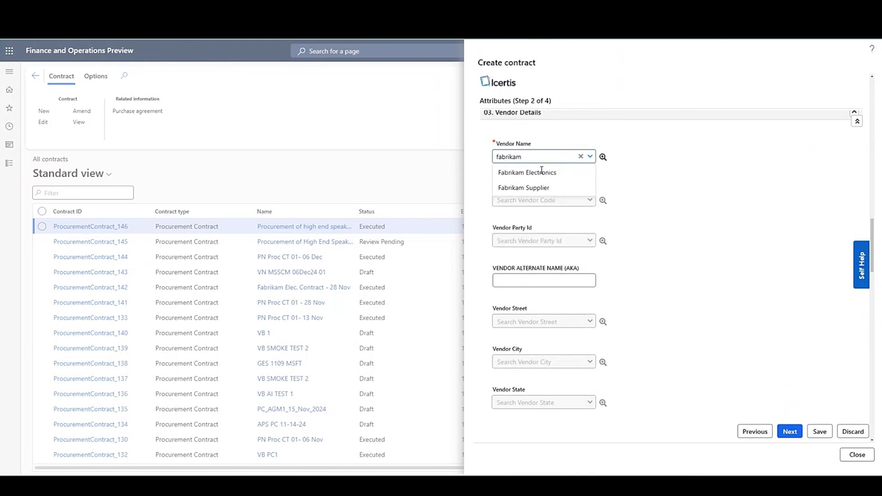
left_click(539, 174)
Step: Set the default commitment to Product quantity commitment and the purchase agreement classification to General purchases
scroll(712, 203, "down", 8)
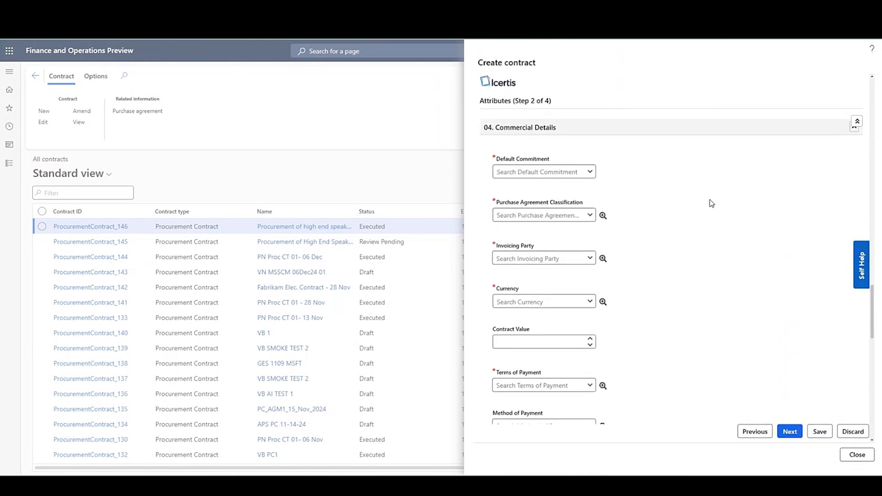
left_click(589, 173)
left_click(560, 247)
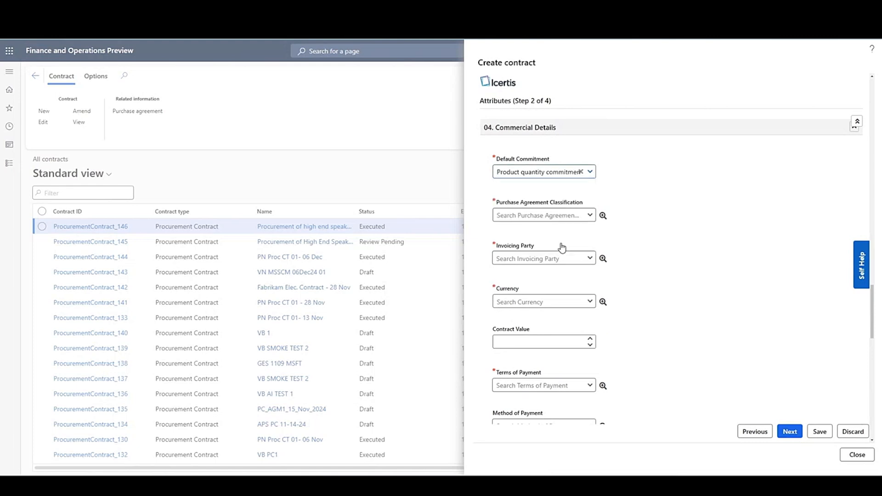
left_click(590, 216)
left_click(560, 262)
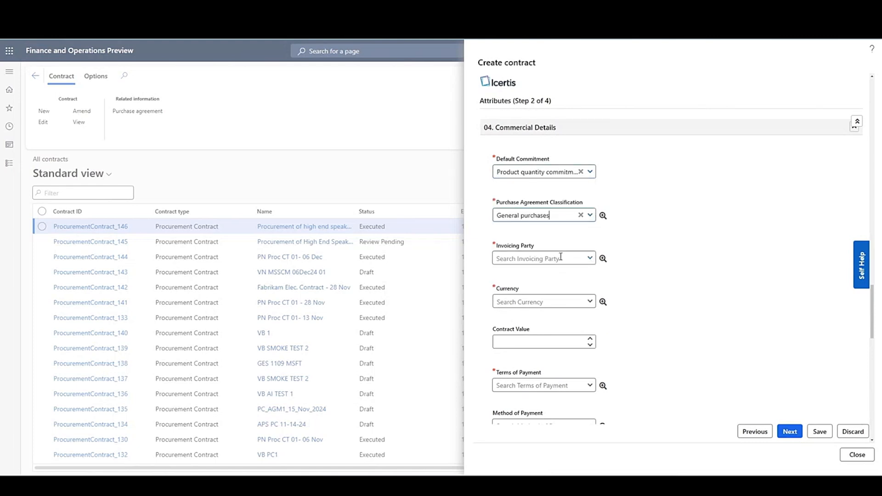
Step: Choose Fabrikam Electronics as the invoicing party and USD as the contract currency
left_click(564, 258)
type("fabrikam e")
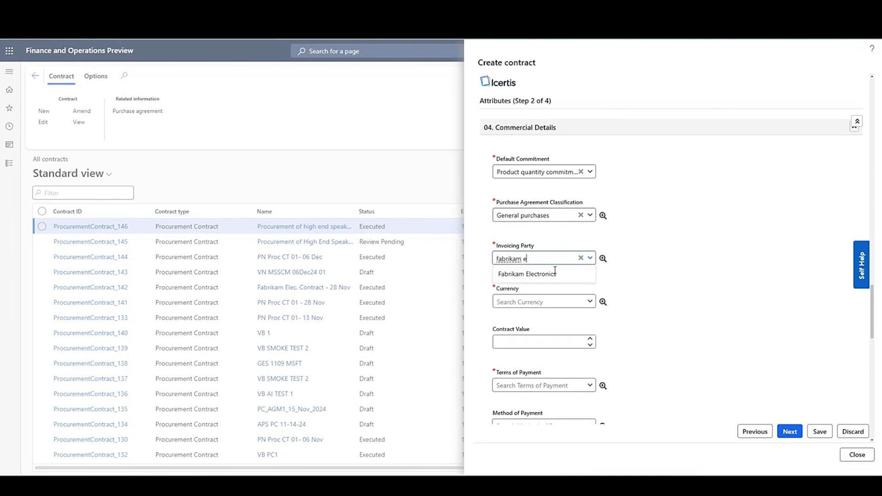
left_click(554, 272)
left_click(553, 302)
type("USD")
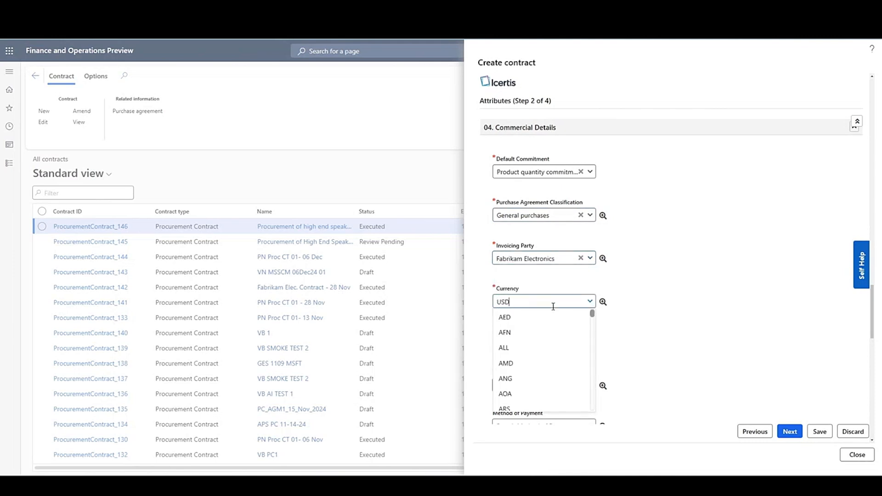
left_click(542, 318)
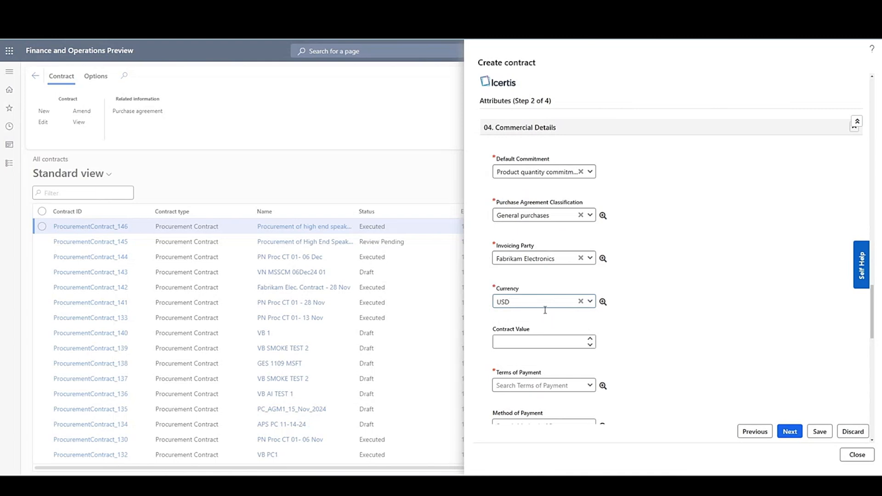
Step: Set the terms of payment to Net45 in the Commercial Details section
scroll(547, 312, "down", 2)
left_click(552, 294)
scroll(536, 352, "down", 2)
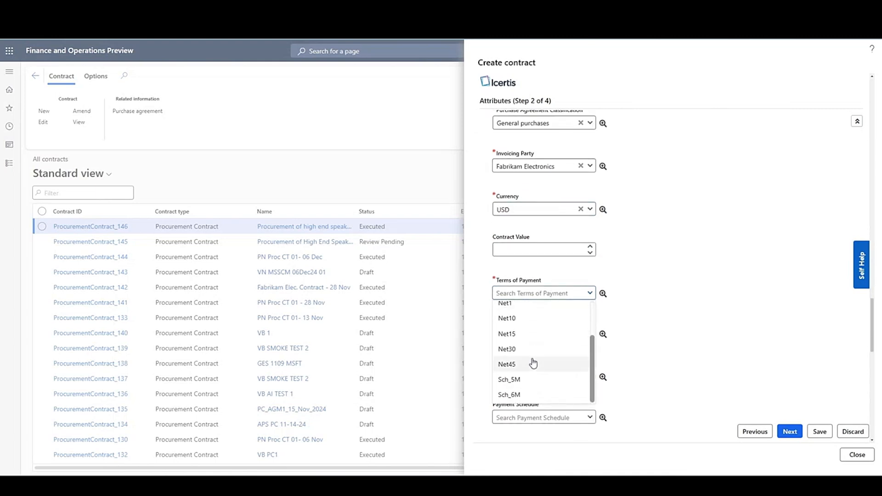
left_click(532, 364)
Step: Set the cash discount to 1%D07 and the delivery term to FCA
scroll(535, 345, "down", 3)
left_click(535, 238)
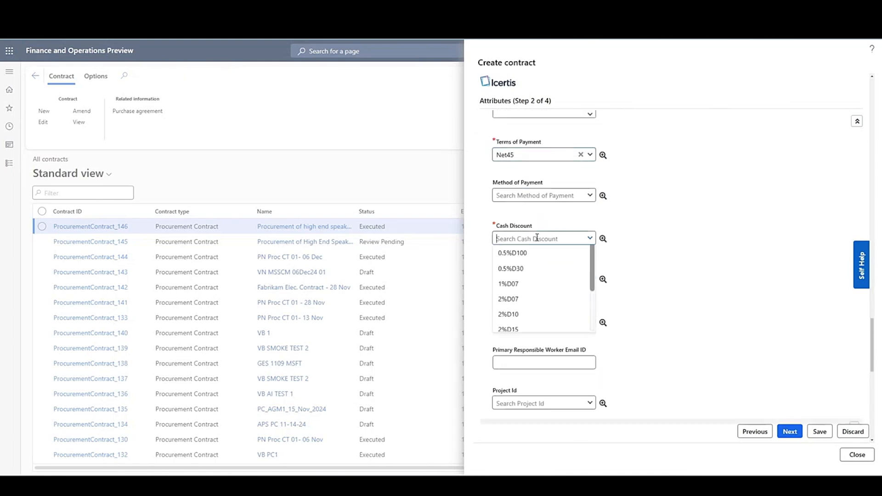
left_click(533, 300)
left_click(543, 322)
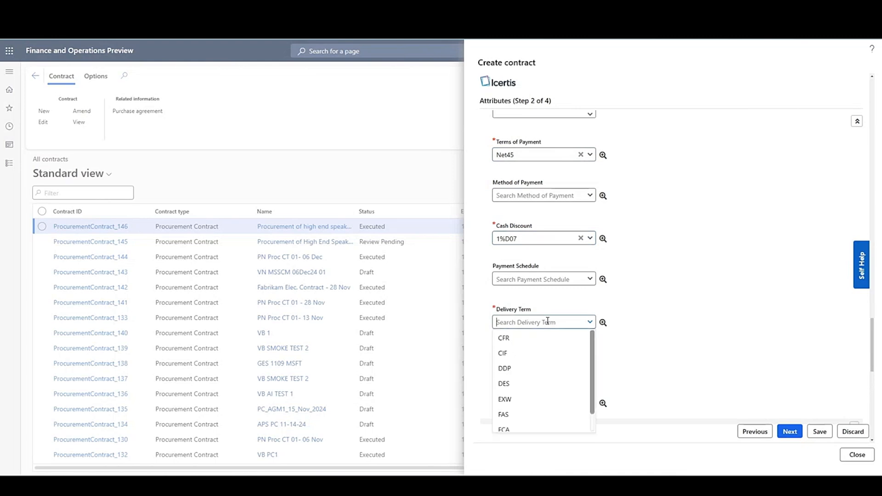
scroll(533, 388, "down", 1)
left_click(528, 409)
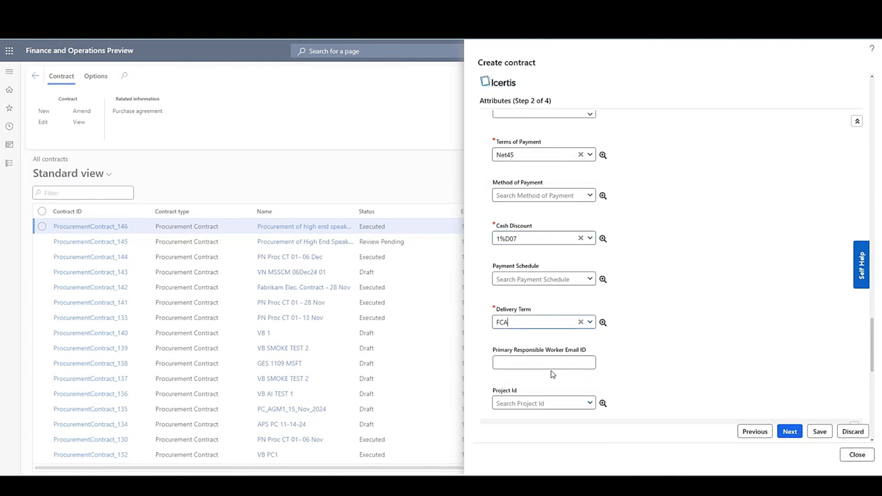
Step: Set the termination notice to 3 months and the governing law to Alabama in the Legal Details section
scroll(552, 374, "down", 4)
scroll(552, 374, "down", 2)
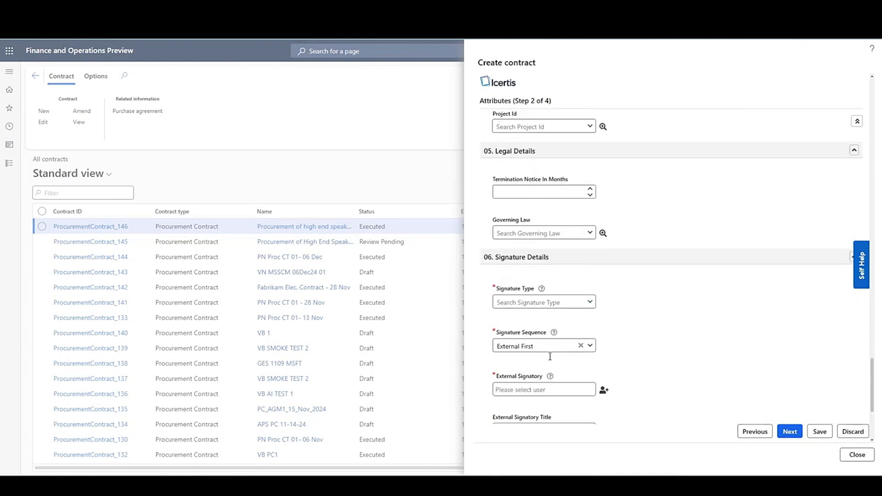
left_click(529, 193)
type("3")
left_click(529, 231)
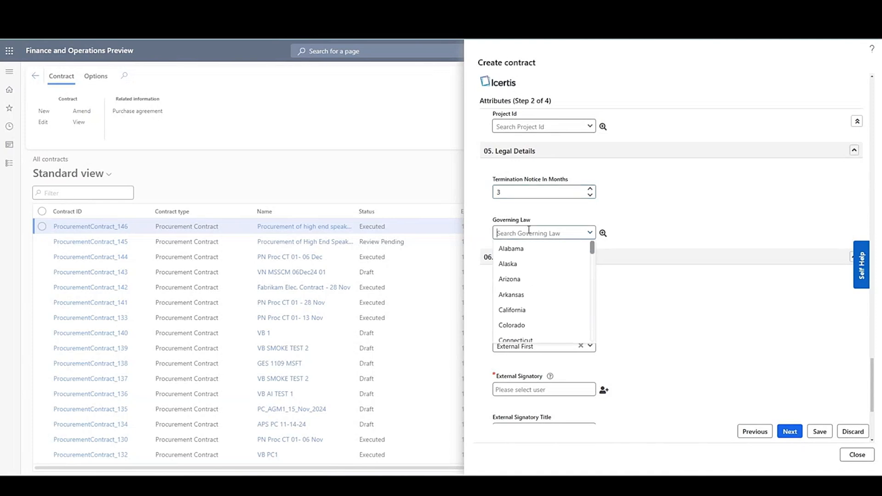
left_click(529, 249)
Step: Set the signature type to Electronic Signature in the Signature Details section
scroll(546, 229, "down", 2)
left_click(555, 212)
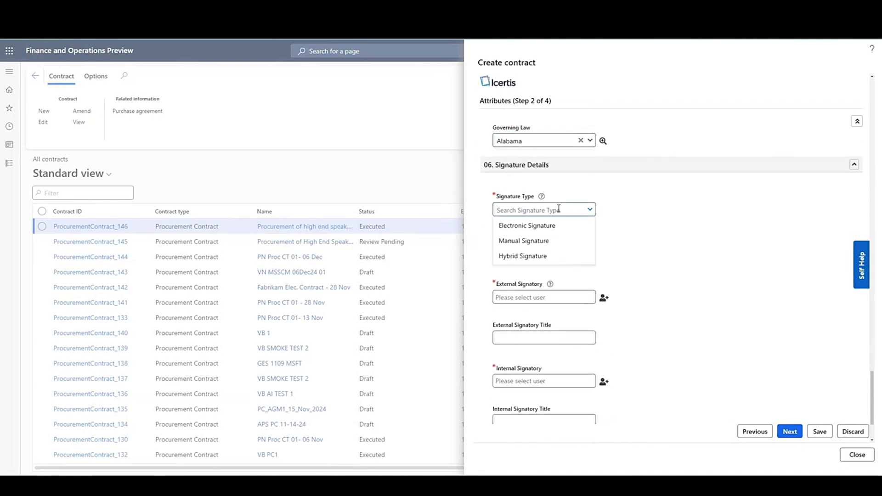
left_click(556, 225)
Step: Assign the vendor's signing contact as external signatory with the title "VP Sales Fabrikam Electronics"
left_click(548, 298)
type("ruby")
key("Return")
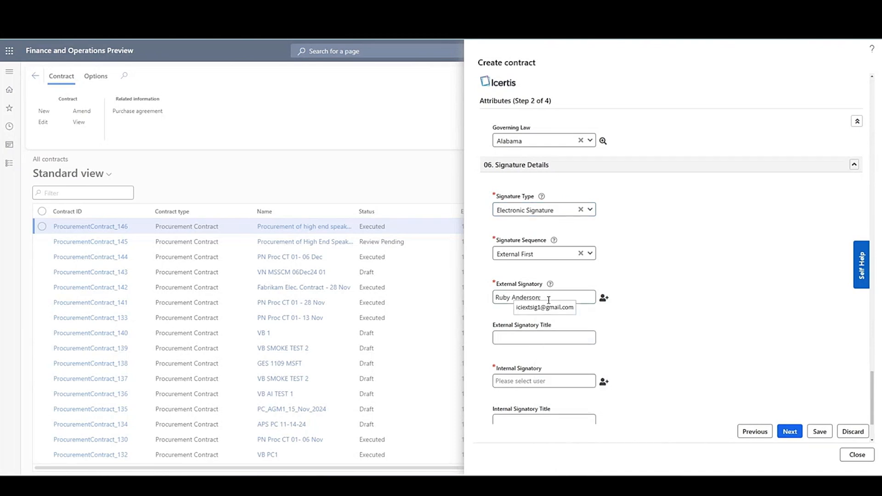
left_click(554, 338)
left_click(564, 358)
Step: Assign the buyer's signing user as internal signatory with the title "HOD Purchase Contoso Ent."
scroll(564, 358, "down", 2)
left_click(531, 292)
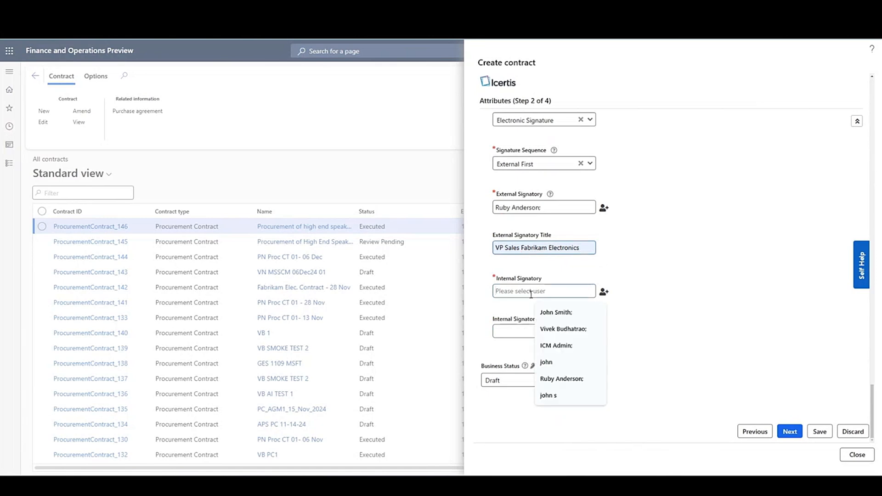
type("john smit")
key("Return")
left_click(545, 331)
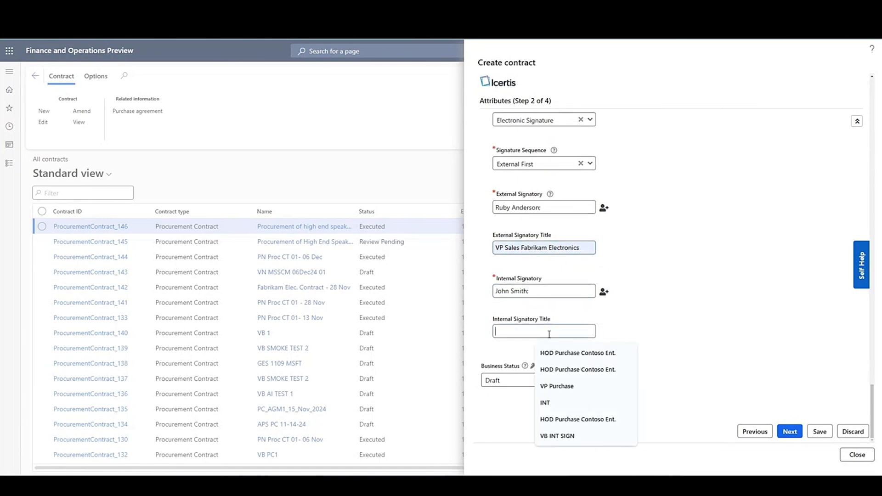
left_click(559, 353)
Step: Preview and select the Supply Procurement Contract template, and finish creating the contract
left_click(789, 432)
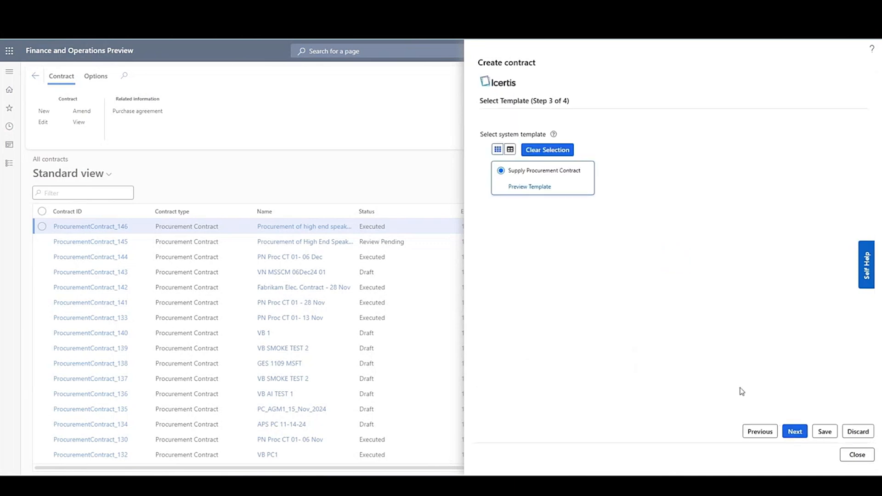
left_click(532, 187)
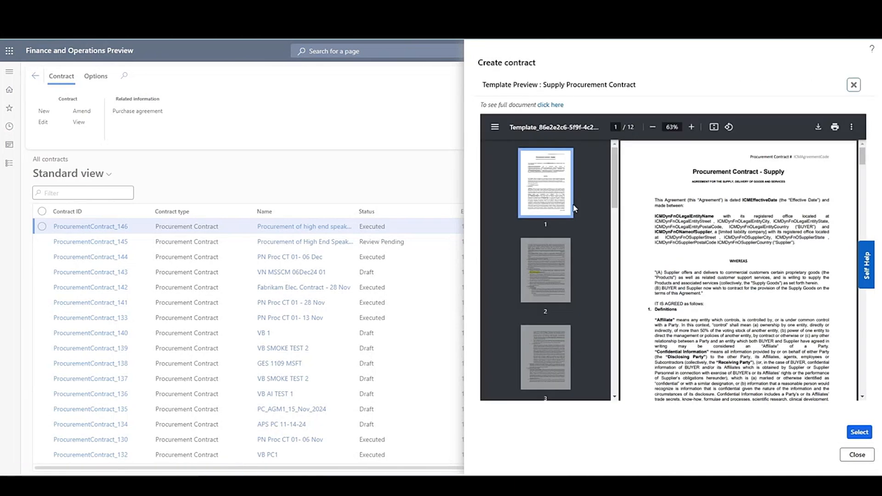
scroll(667, 216, "down", 15)
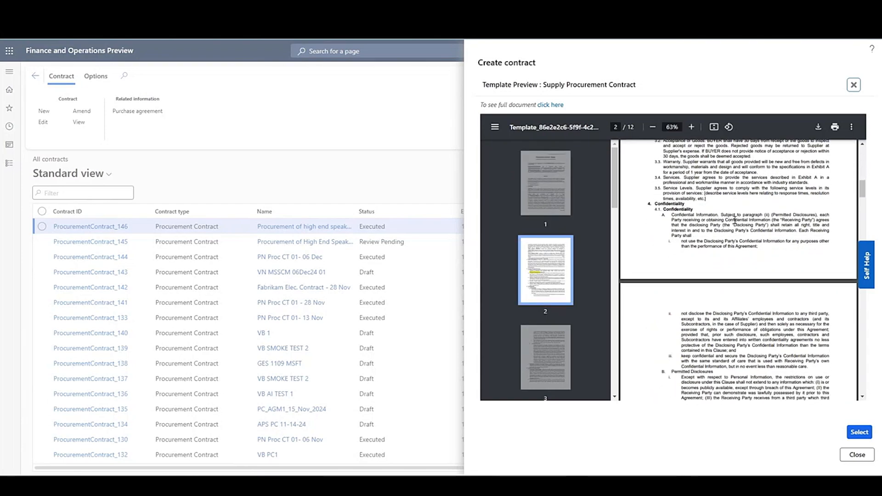
scroll(735, 220, "down", 1)
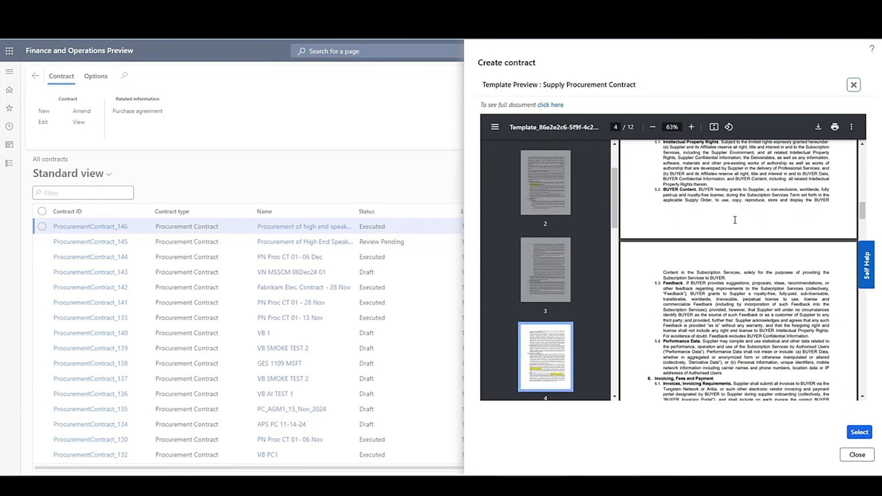
left_click(859, 432)
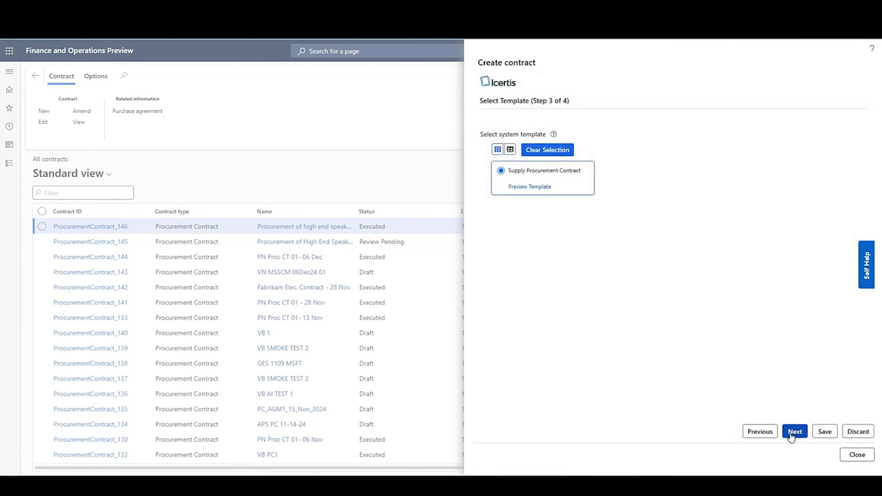
left_click(791, 435)
left_click(787, 435)
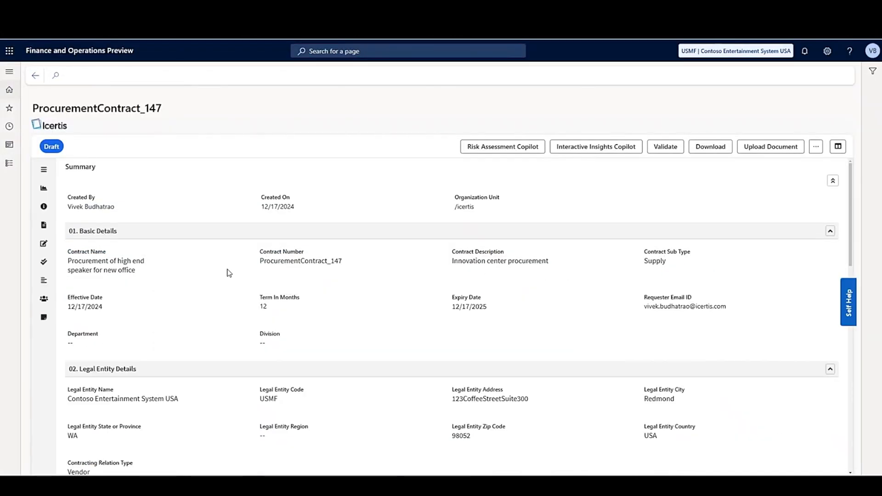
Step: Open the list of supporting documents associated with the new contract
left_click(44, 169)
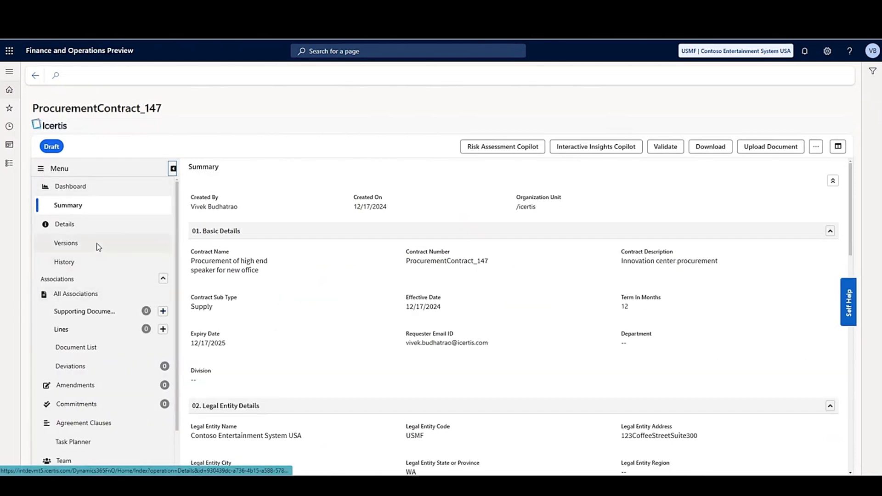
left_click(95, 312)
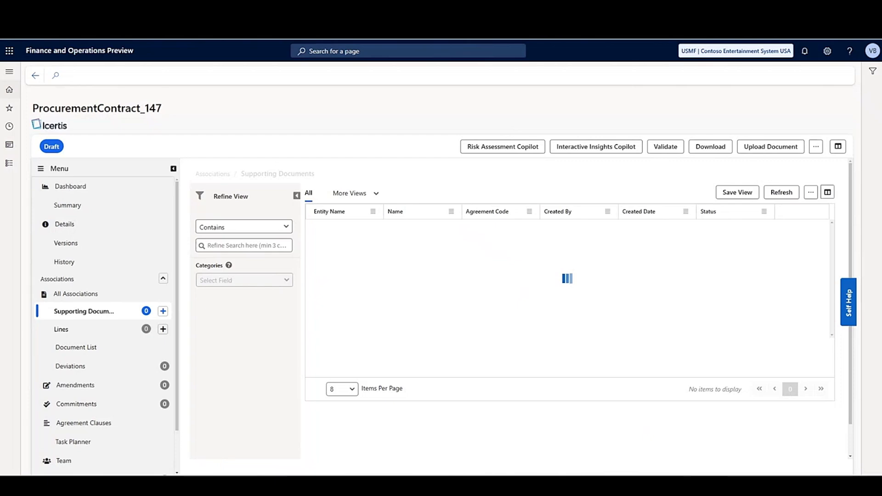
Step: Upload the file "Quotation_Farbikam Electronics HighEnd Speak.pdf" to the contract, saved as Supporting Documents
left_click_drag(2, 64, 575, 232)
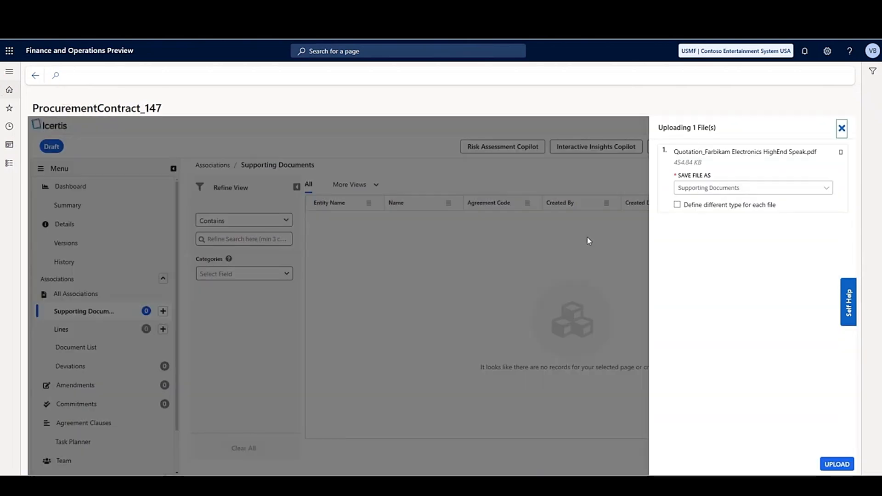
left_click(834, 463)
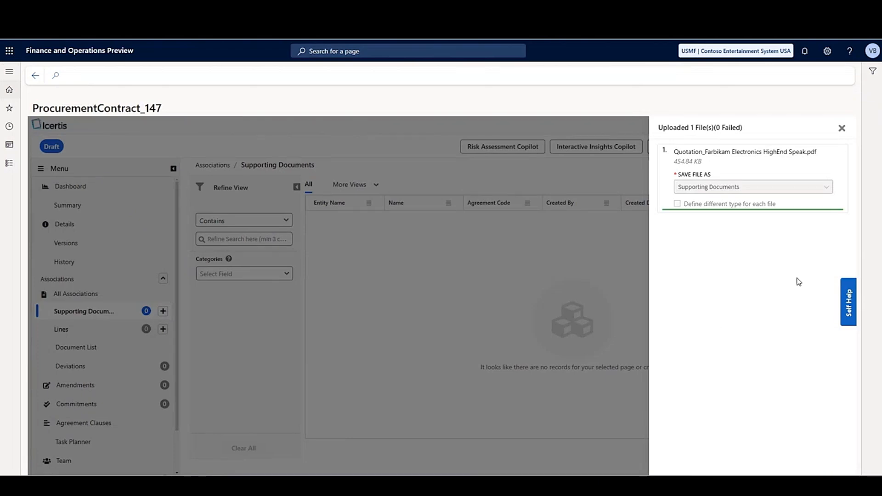
left_click(842, 129)
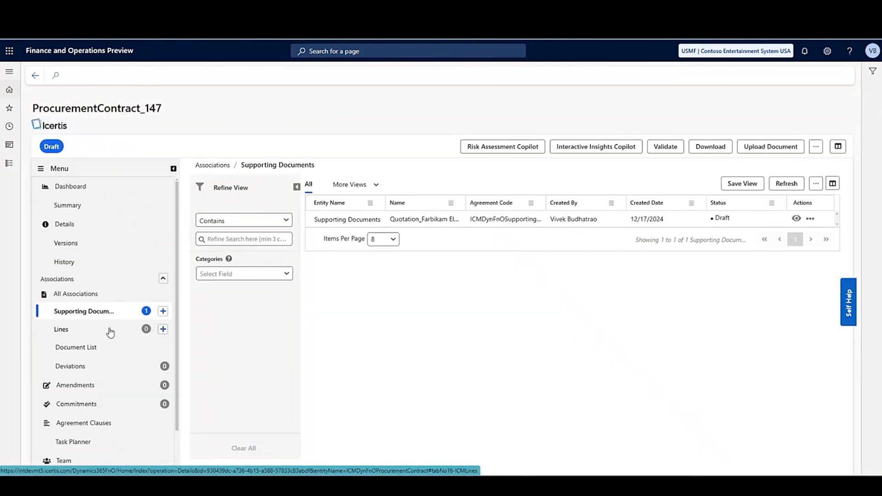
Step: Add a new contract line for the item HighEndSpeaker with the variant "High End Speaker : 000005"
left_click(164, 329)
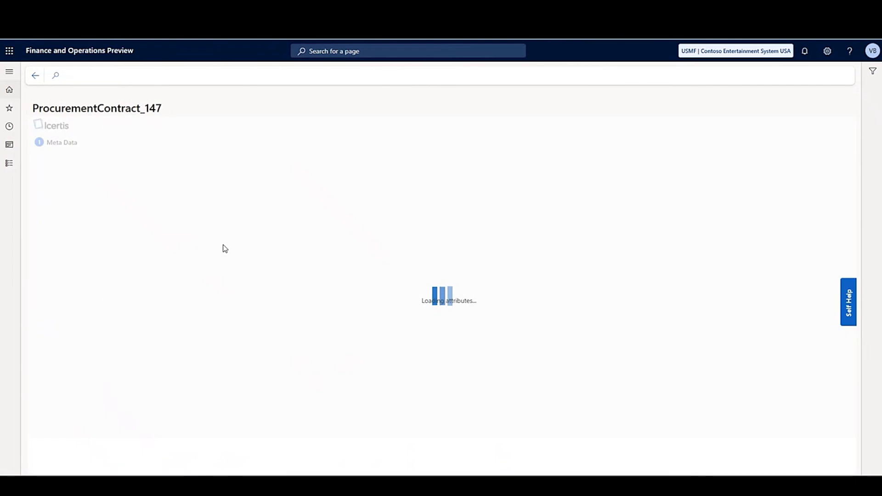
left_click(130, 244)
type("high")
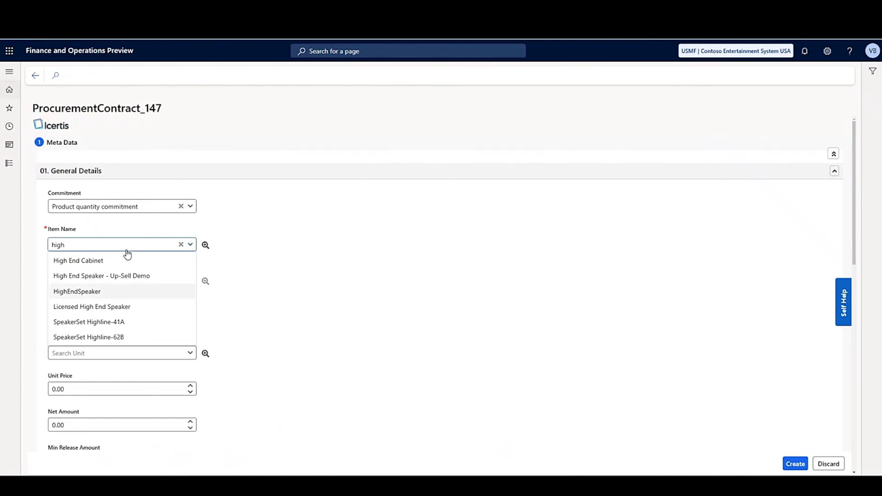
left_click(90, 292)
left_click(96, 320)
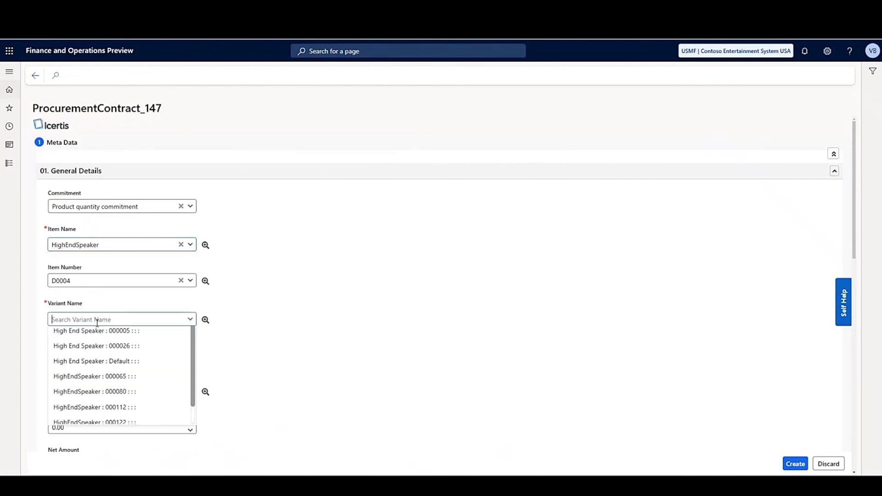
left_click(96, 335)
Step: Set the line's quantity to 50 and its unit to ea
scroll(96, 335, "down", 1)
left_click(79, 309)
type("1")
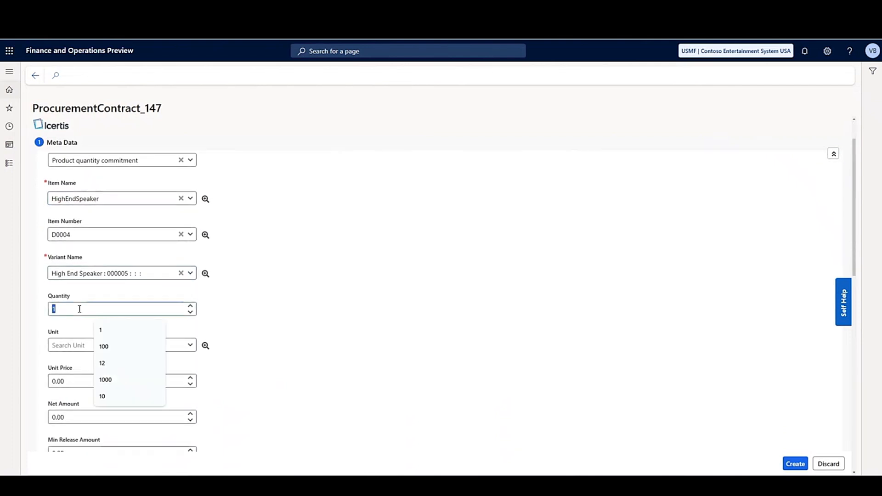
key("BackSpace")
type("50")
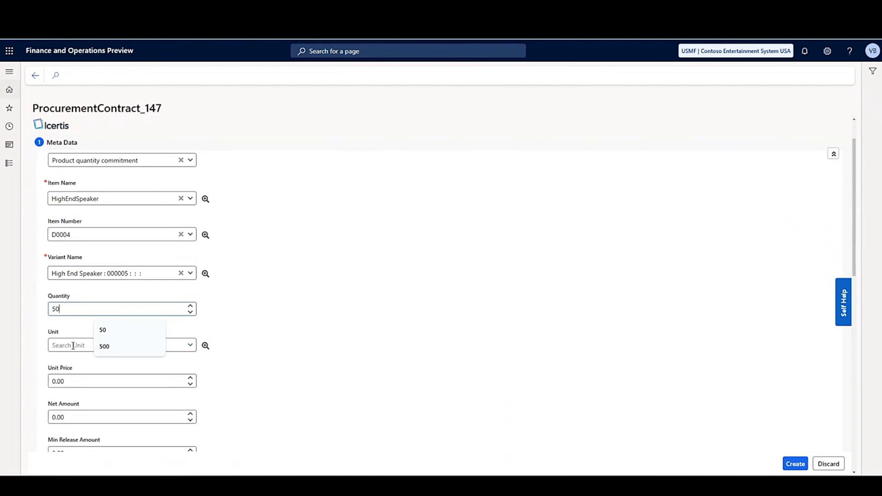
left_click(73, 345)
type("ea")
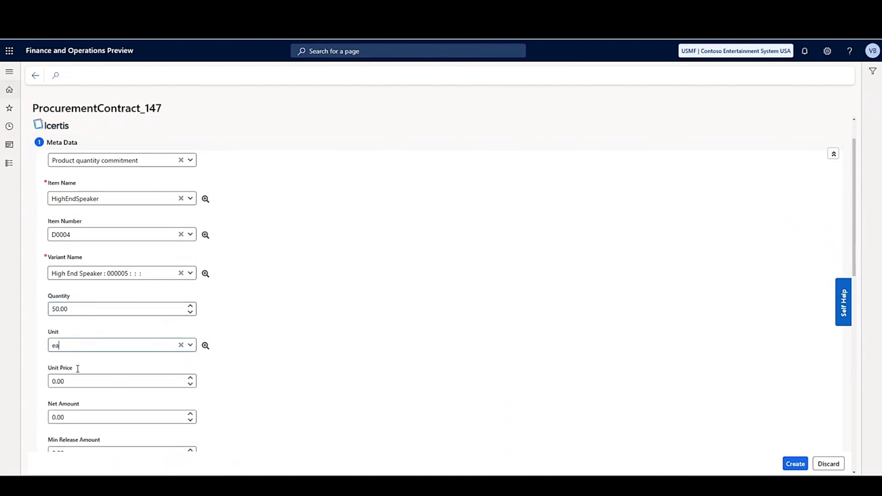
Step: Set the line's site to 2, enter 21 in the field after it, and try to create the line
left_click(82, 379)
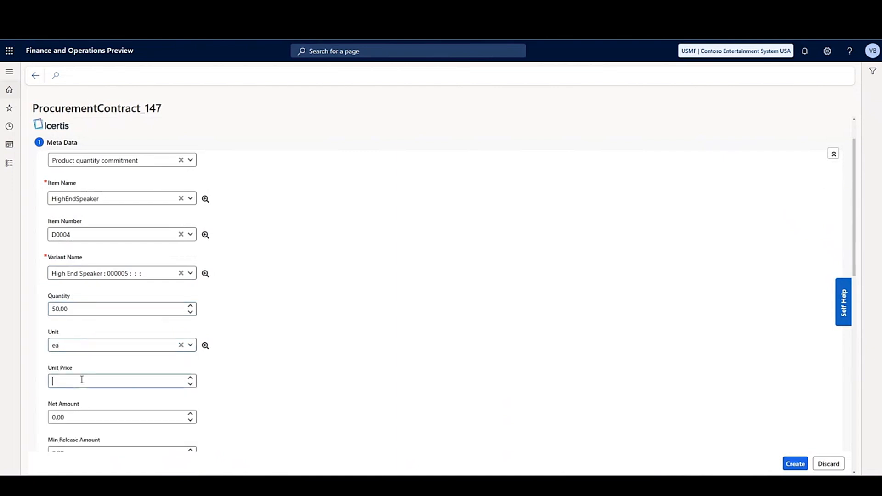
scroll(82, 380, "down", 6)
left_click(98, 353)
left_click(86, 386)
type("21")
scroll(299, 372, "up", 5)
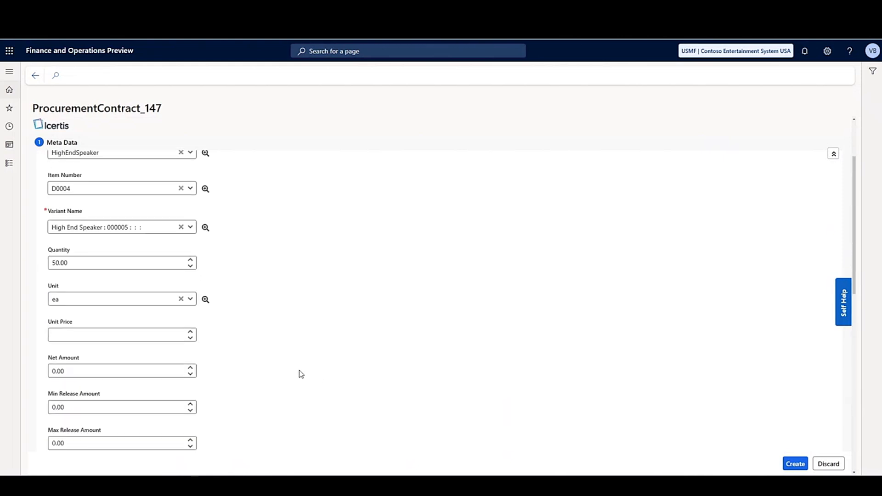
left_click(795, 464)
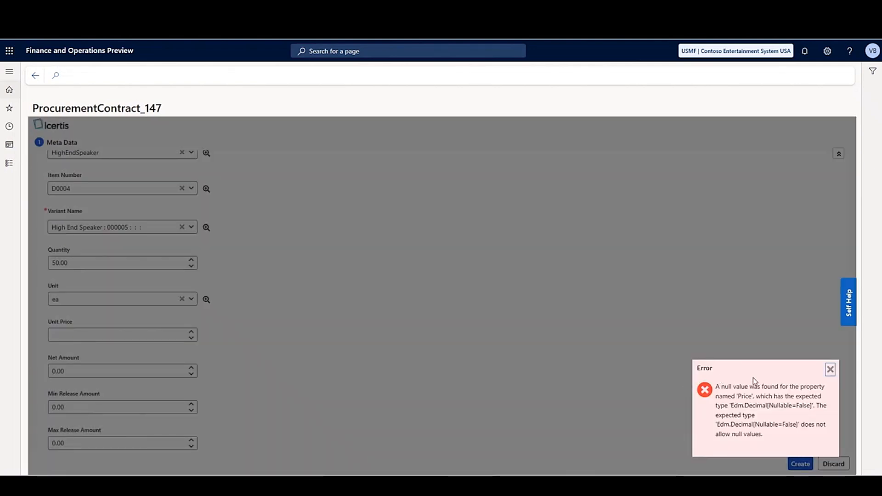
Step: Dismiss the error, set the unit price to 800, create the line and open the contract's list of lines
left_click(831, 374)
left_click(94, 335)
type("800")
left_click(393, 331)
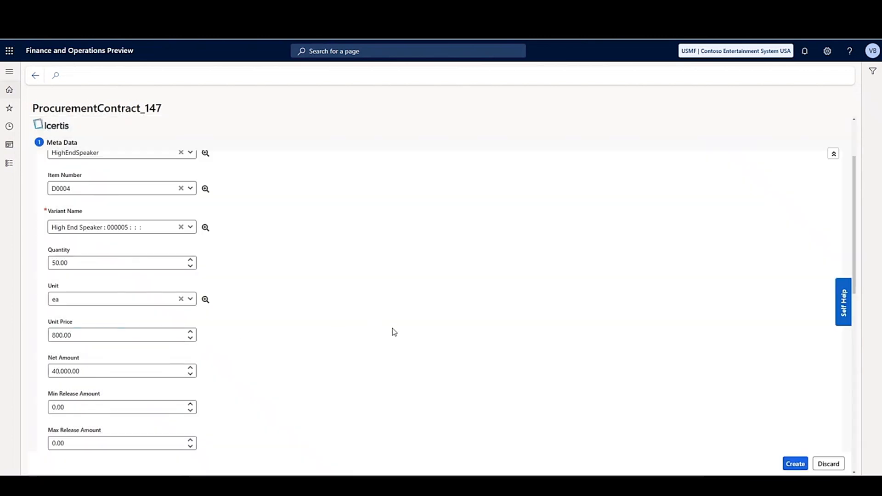
left_click(796, 464)
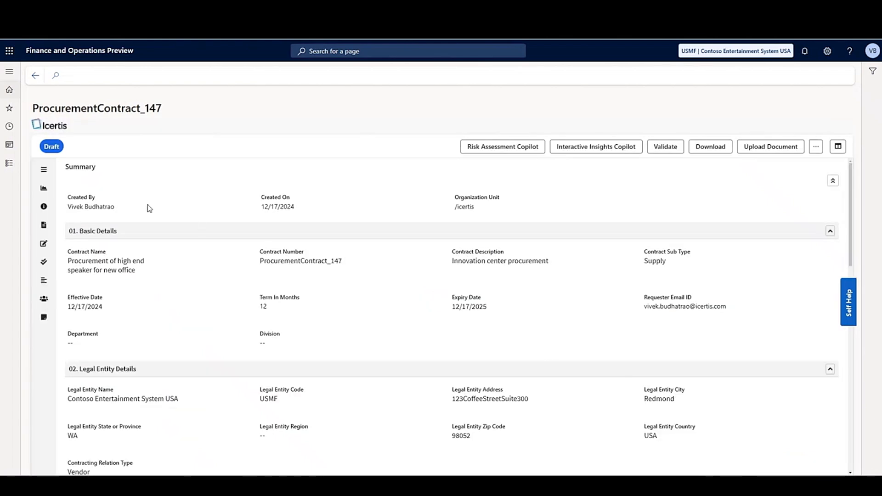
left_click(43, 169)
left_click(79, 330)
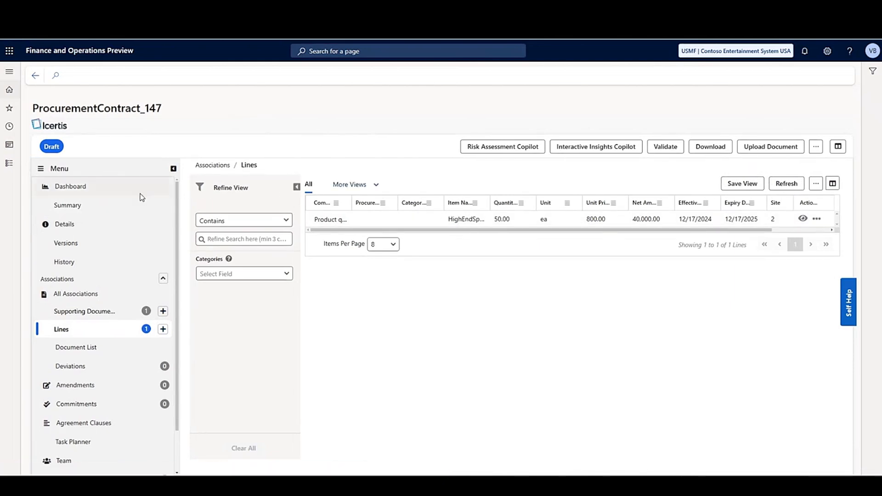
Step: Return to the contract summary, collapse all its sections and examine the validation status
left_click(124, 204)
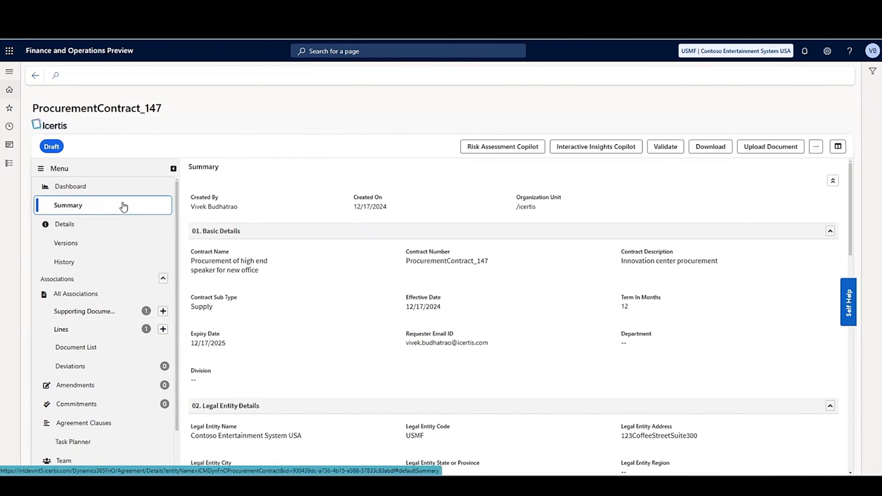
left_click(834, 182)
left_click_drag(261, 394, 290, 395)
left_click(289, 394)
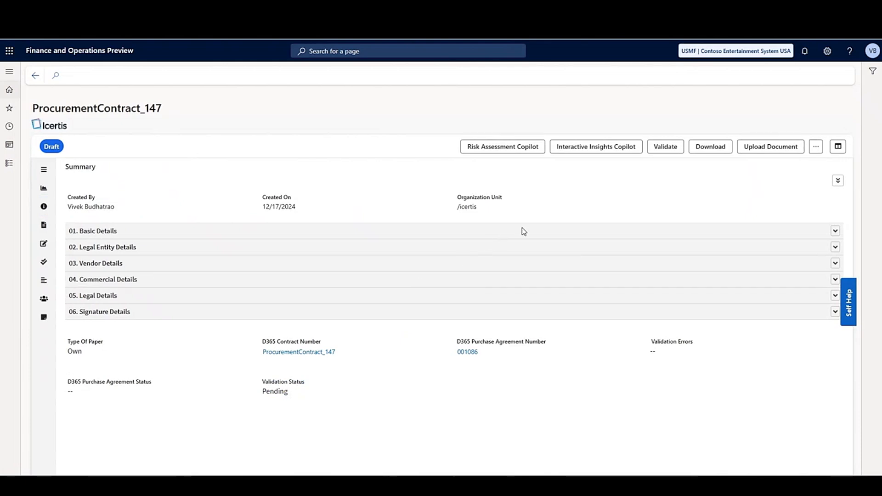
Step: Validate the contract and refresh the collapsed summary to check the updated validation status
left_click(660, 147)
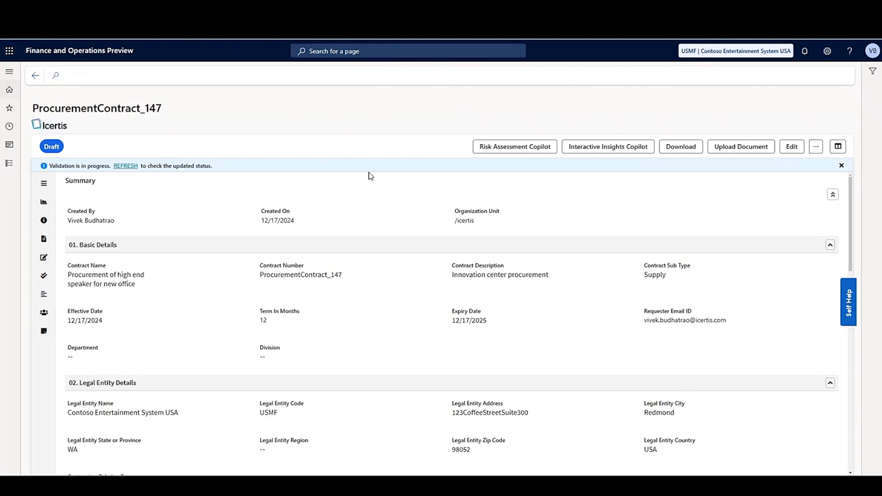
left_click(832, 194)
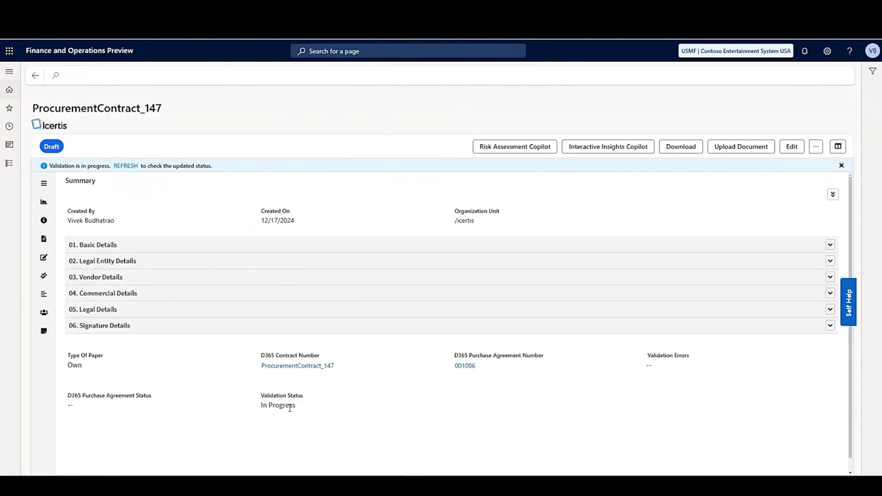
left_click(125, 166)
left_click(833, 180)
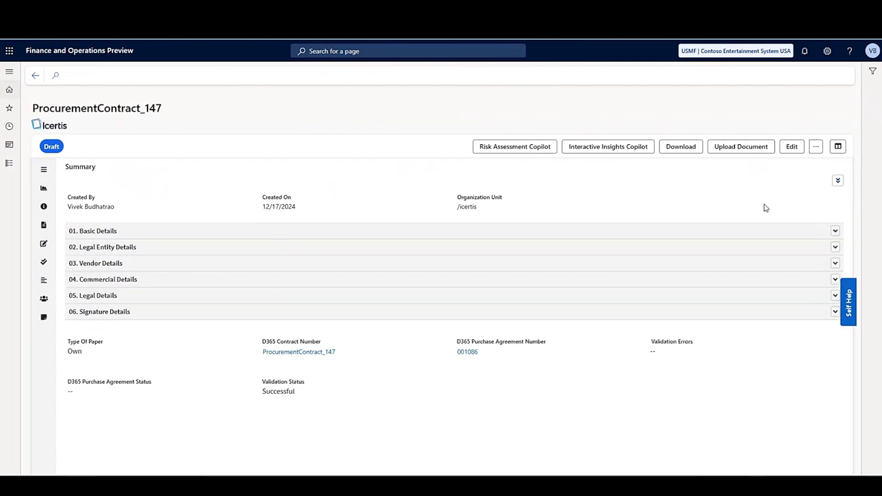
Step: Assemble the contract, and download the resulting document and open it in Word for review
left_click(815, 148)
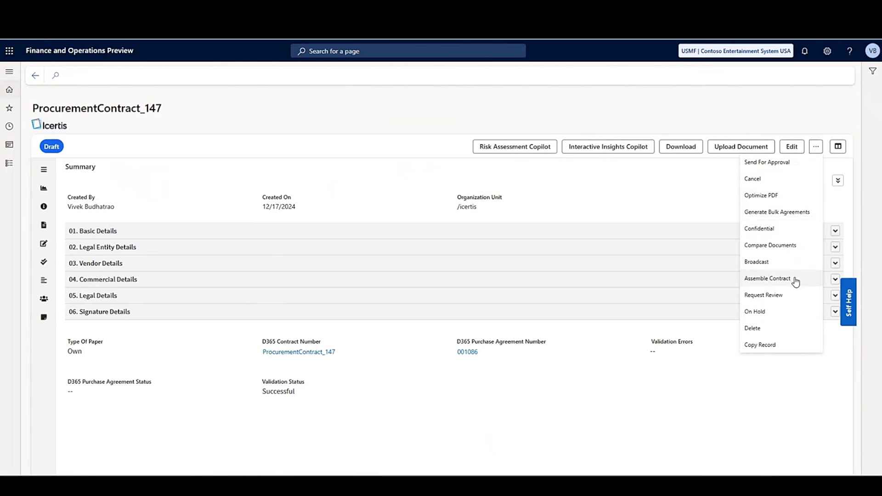
left_click(793, 279)
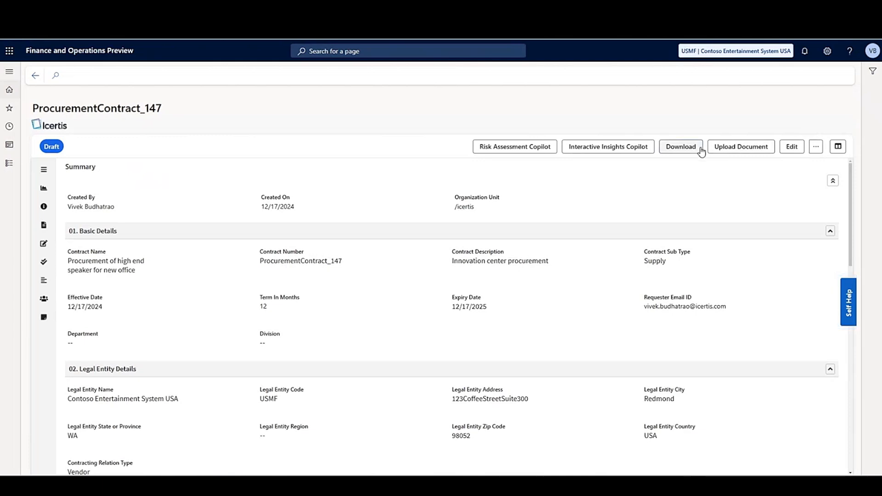
left_click(700, 148)
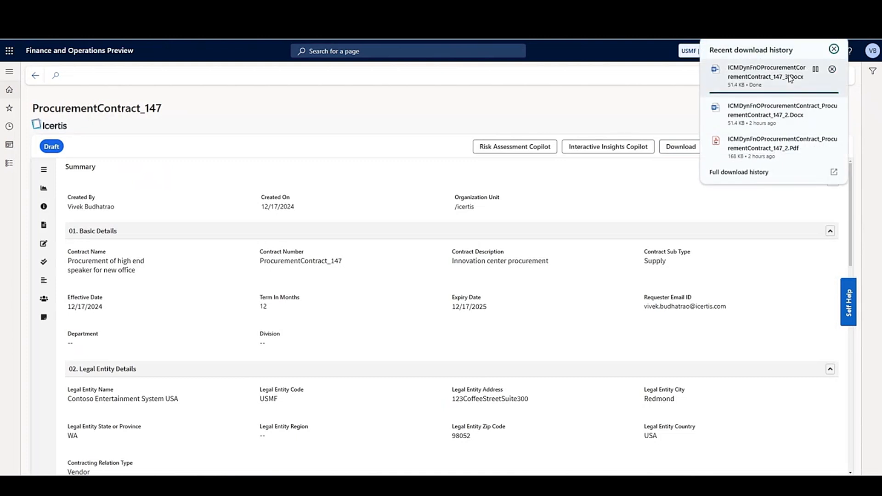
left_click(789, 78)
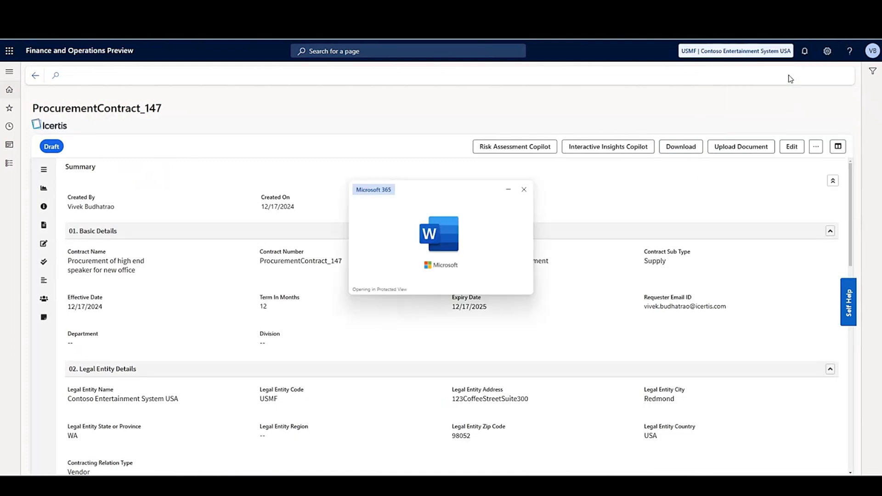
left_click_drag(881, 102, 880, 434)
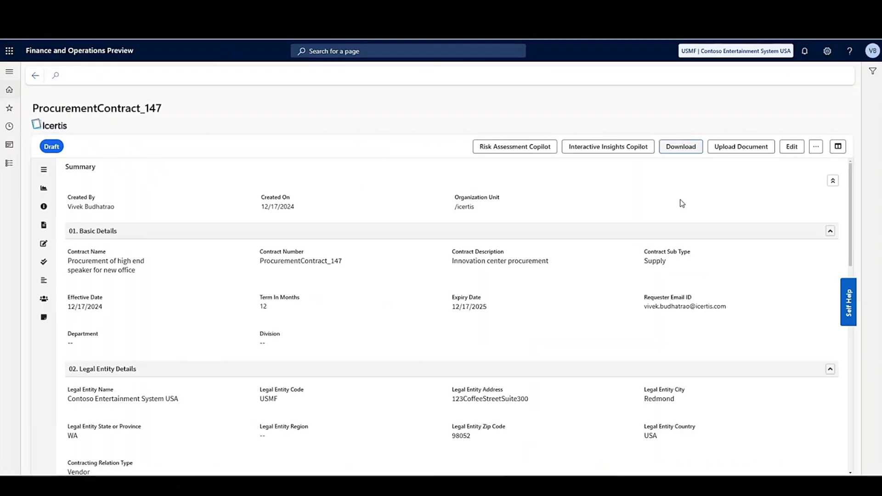
Step: Request a review of the contract from the vendor's third-party contact
left_click(816, 147)
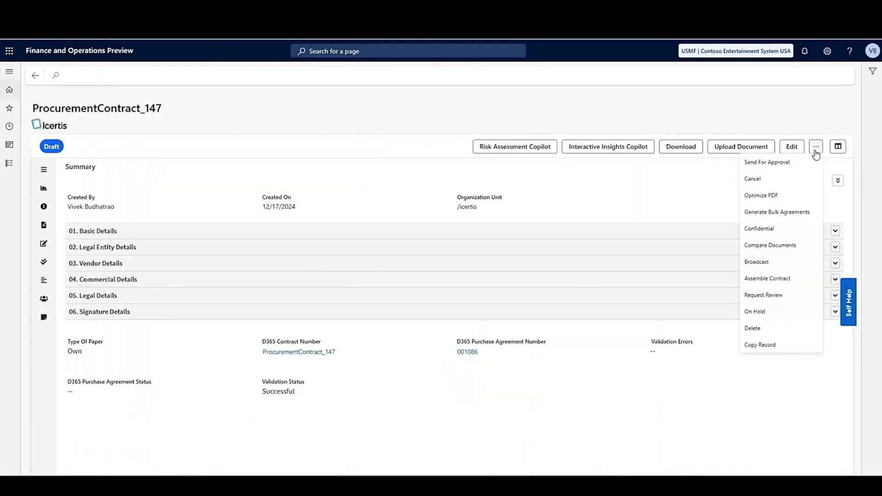
left_click(789, 298)
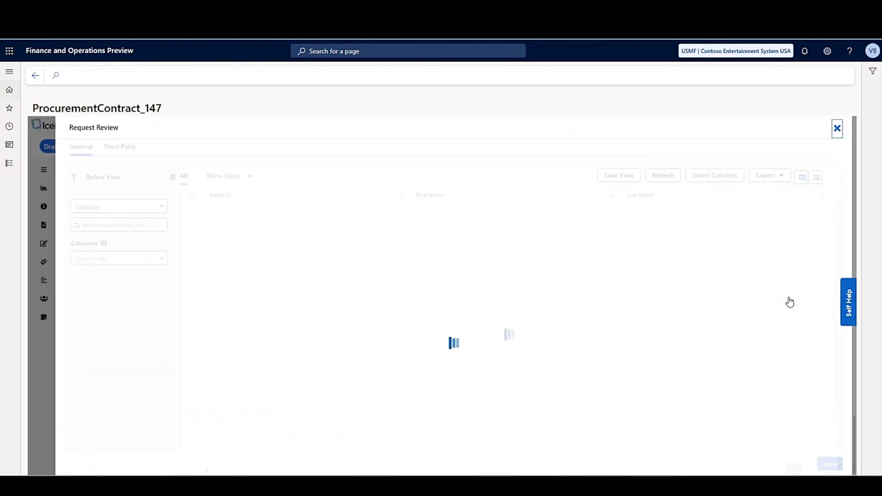
left_click(136, 154)
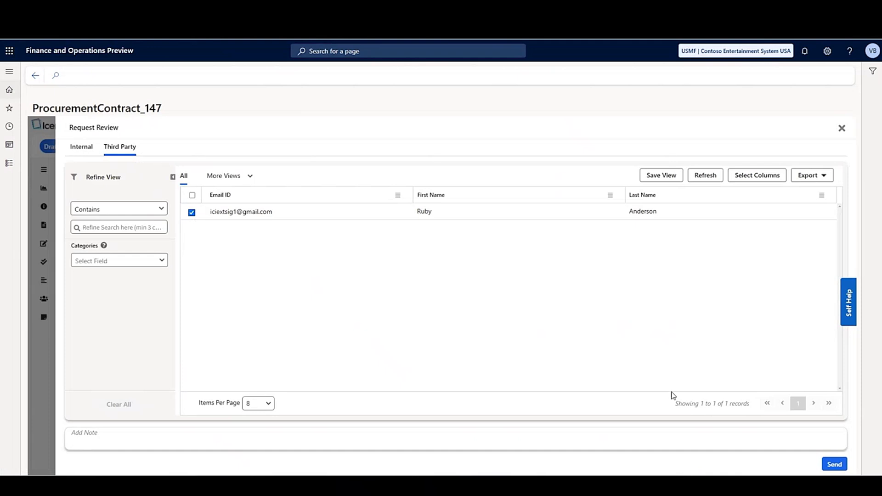
left_click(834, 465)
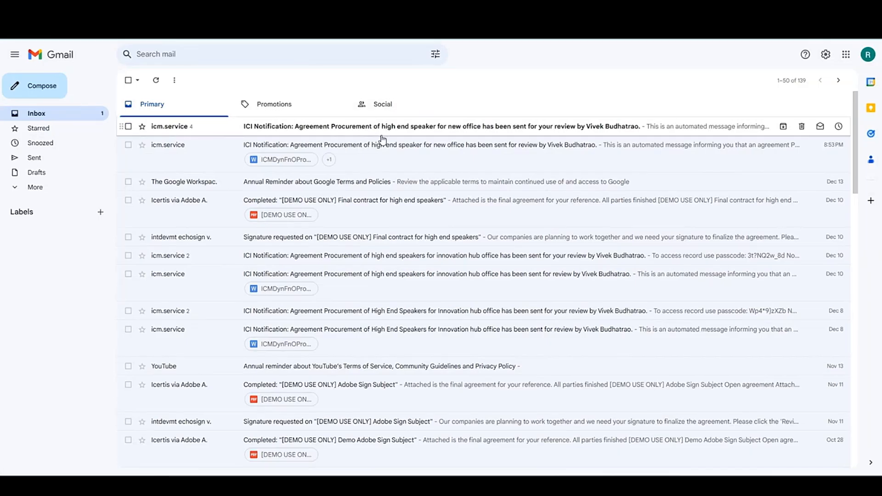
Step: In the reviewer's Gmail inbox, open the latest review notification, copy the access passcode and follow the link to the record
left_click(382, 132)
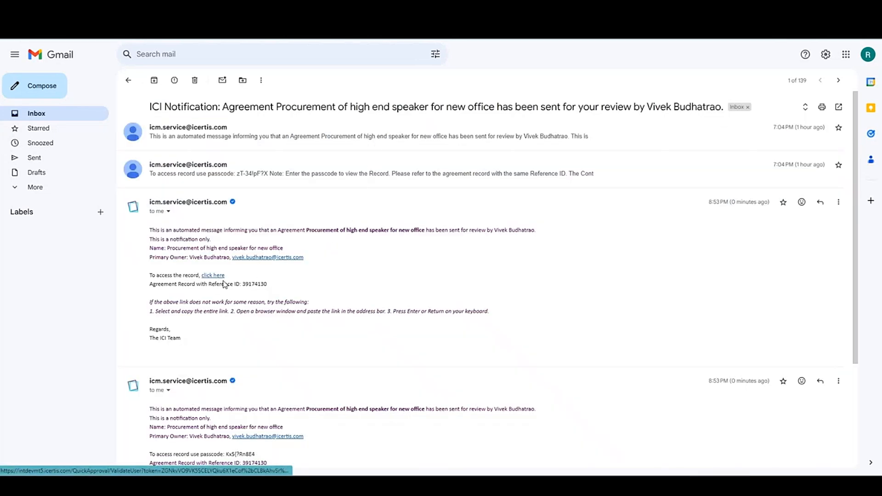
left_click_drag(227, 456, 252, 456)
right_click(254, 454)
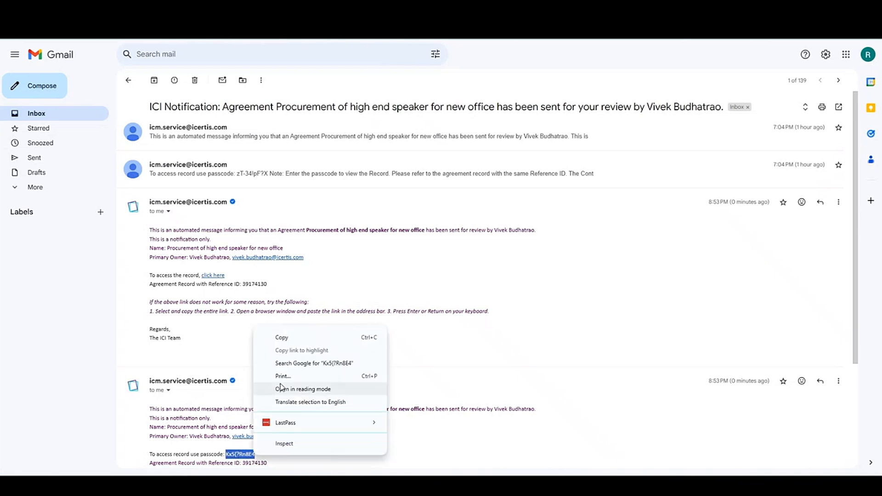
left_click(282, 335)
left_click(213, 276)
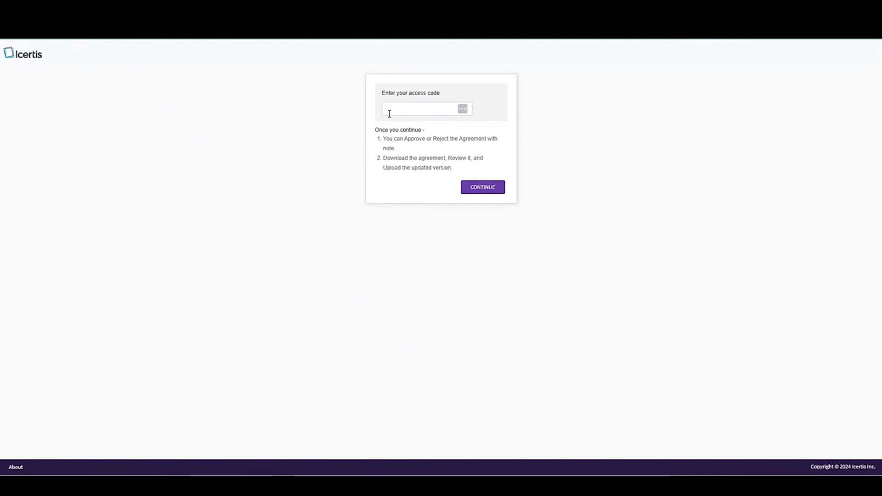
Step: Paste the access code to open the contract under review, declining to update the saved password, and download the agreement document
left_click(390, 110)
left_click(479, 187)
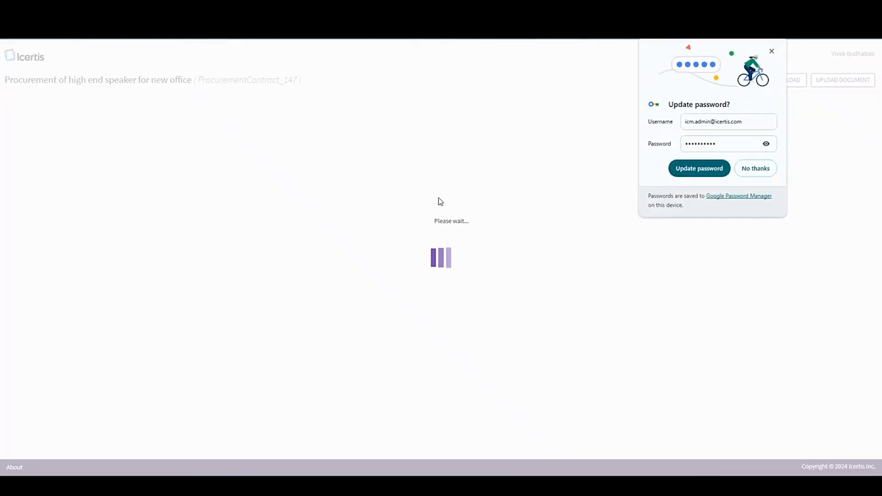
left_click(746, 171)
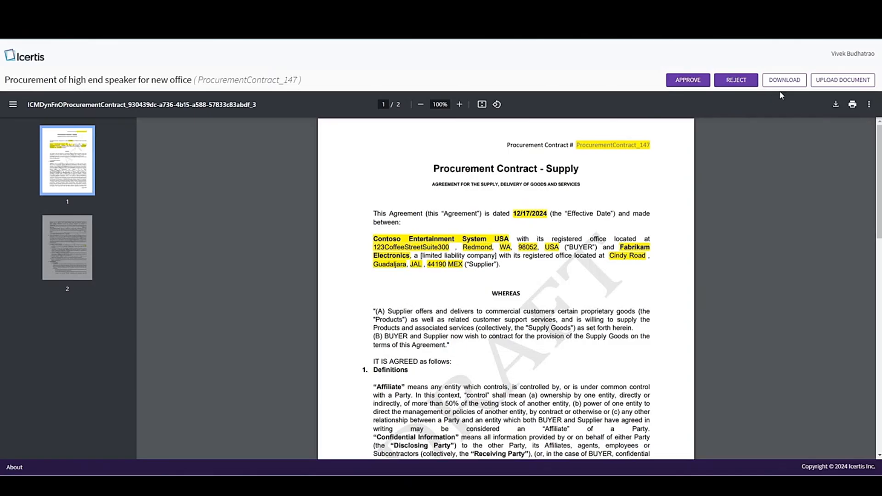
left_click(783, 82)
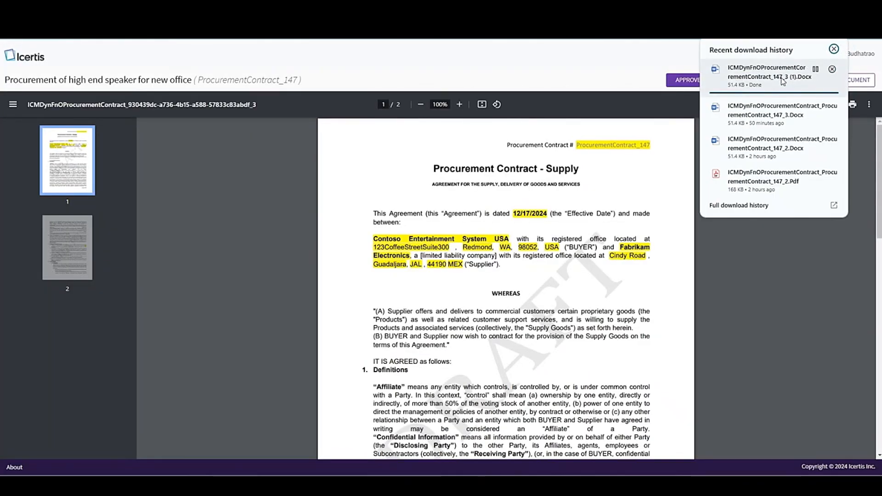
Step: Open the downloaded contract in Word and delete clause 5.4, Performance Data
left_click(784, 78)
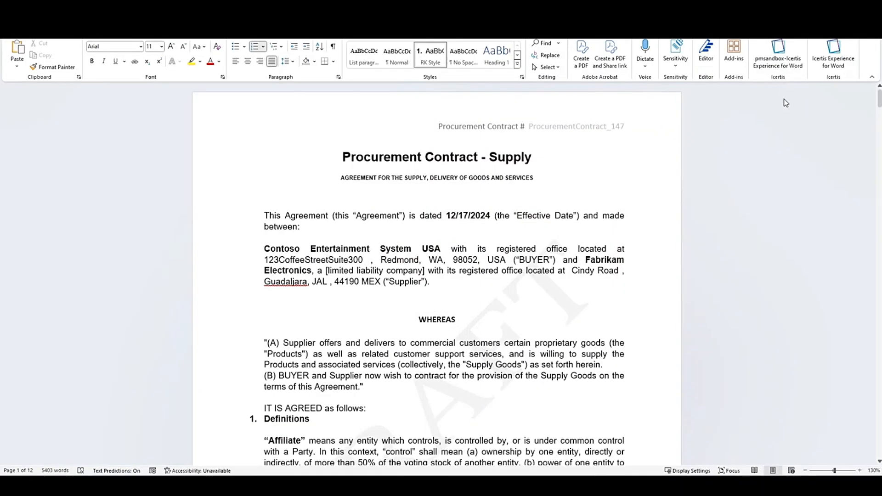
left_click_drag(879, 99, 879, 192)
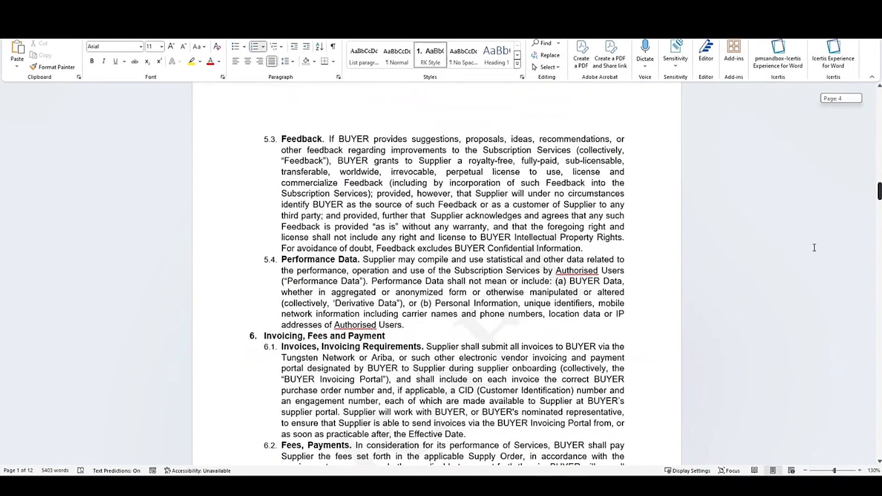
left_click_drag(408, 325, 289, 262)
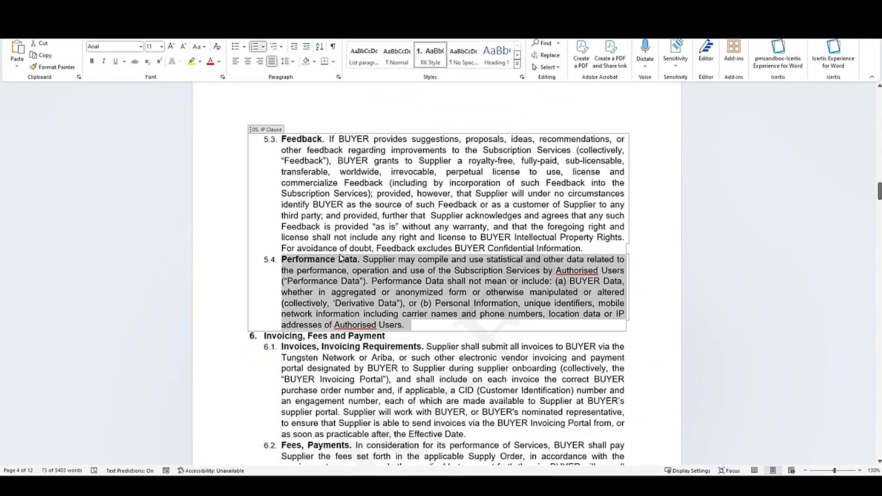
key("Delete")
key("BackSpace")
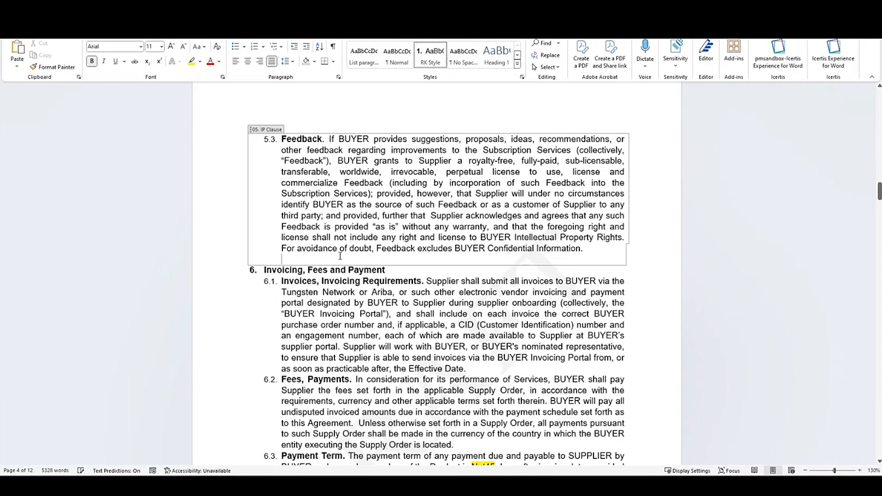
Step: Set the termination notice period in clause 6.5, Suspension and Termination, to 5 months
mouse_move(879, 191)
left_mouse_down()
mouse_move(879, 245)
mouse_move(879, 225)
left_mouse_up()
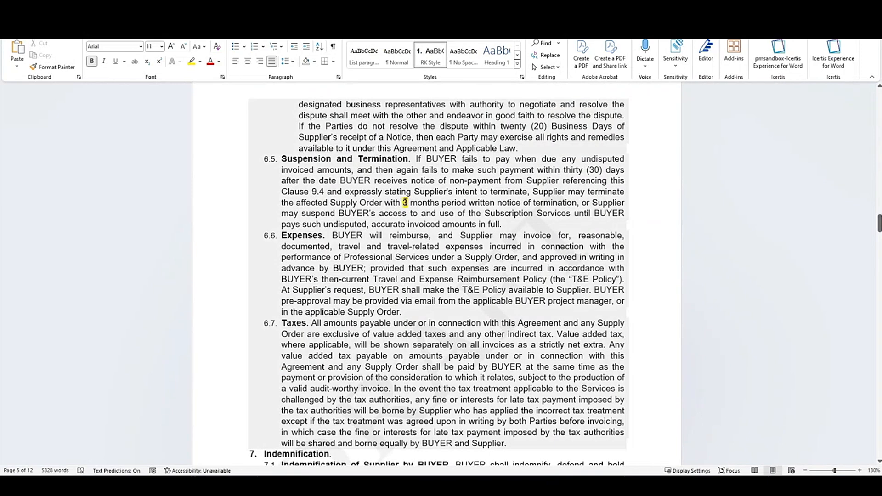
left_click(405, 202)
key("Delete")
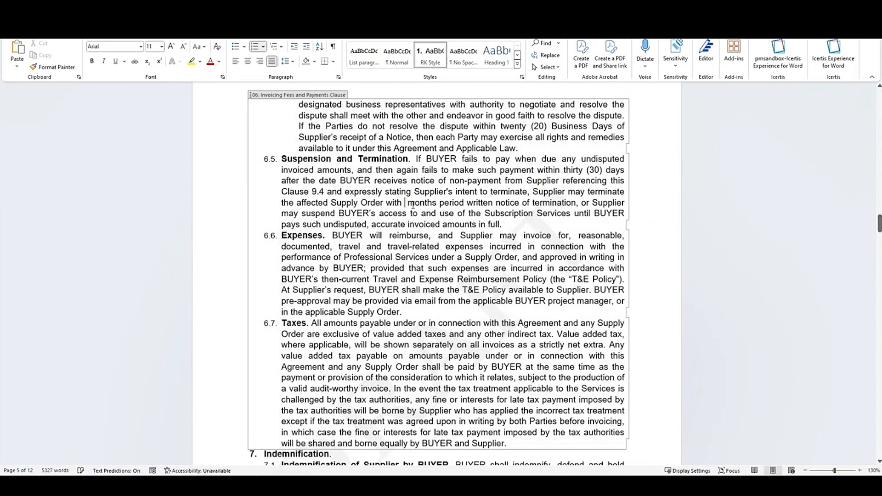
type("5")
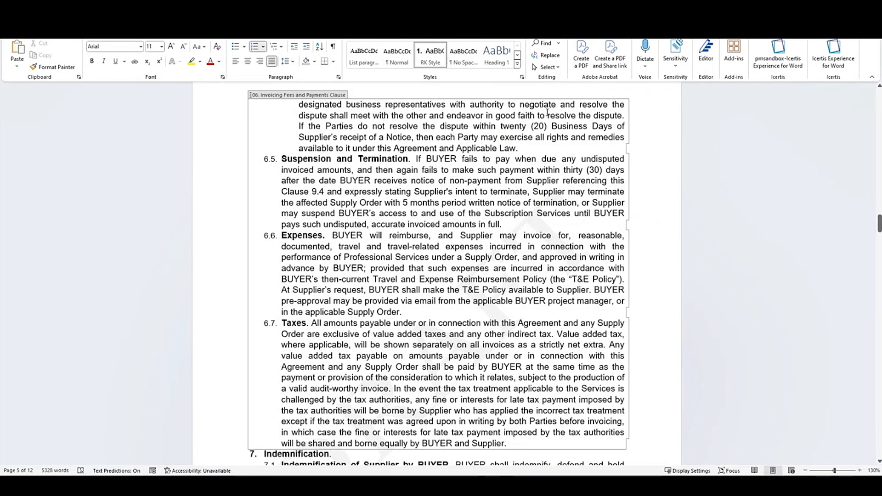
Step: Change the governing law in clause 9.17 from Alabama to Delaware
scroll(426, 238, "down", 20)
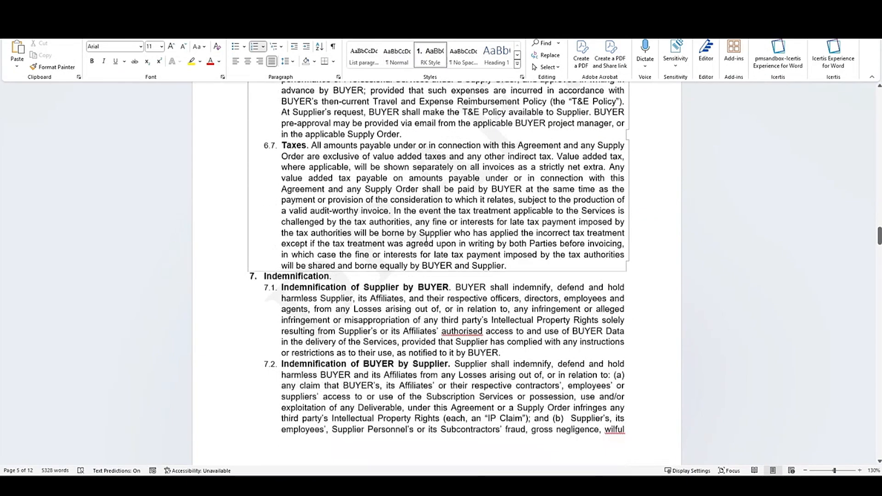
scroll(427, 239, "down", 20)
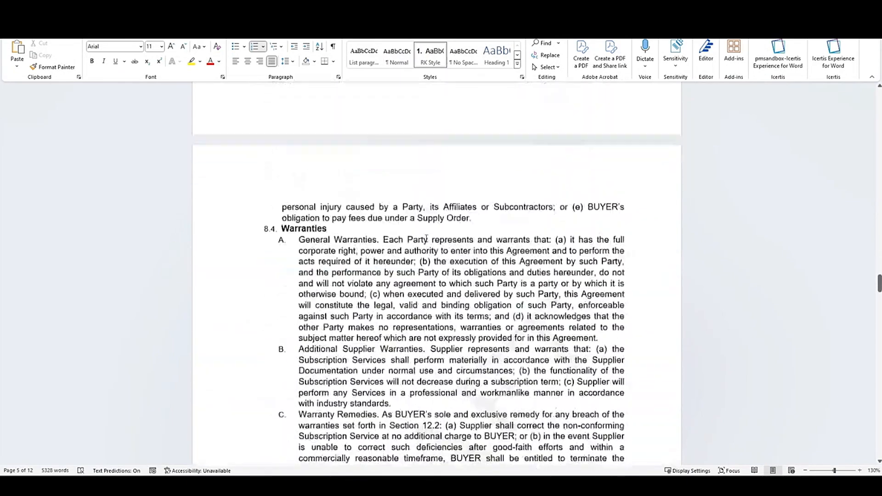
scroll(427, 239, "down", 20)
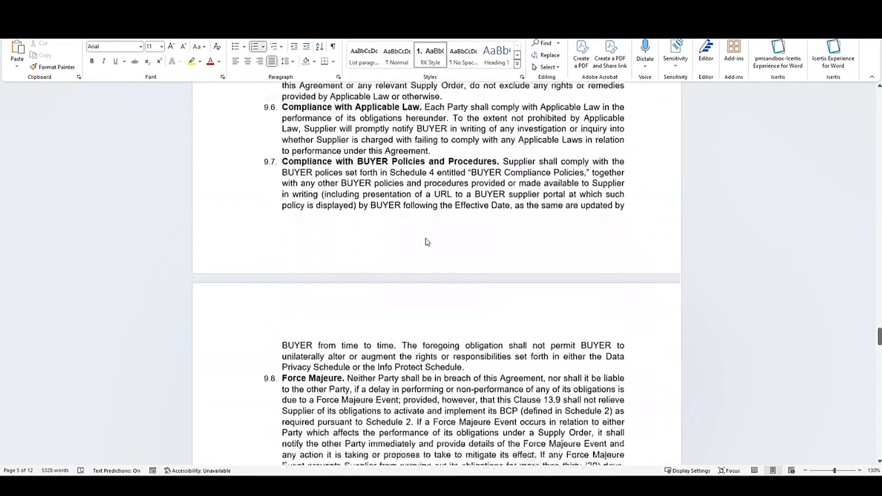
scroll(426, 239, "down", 5)
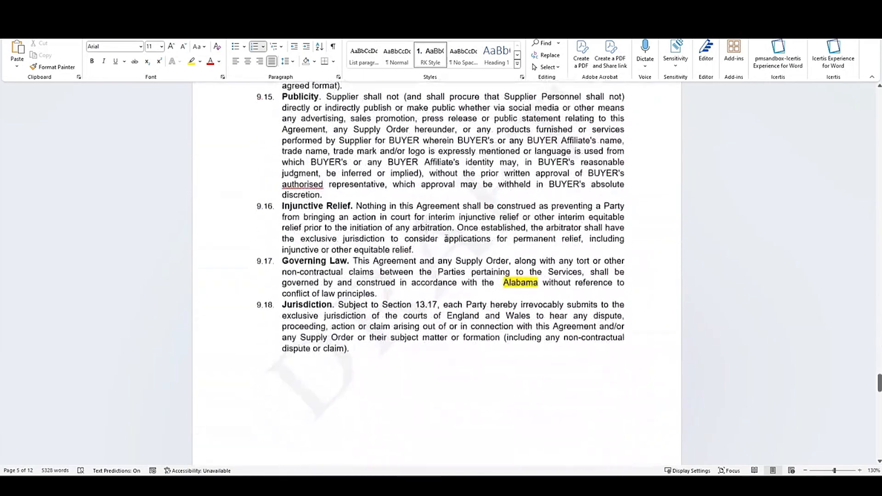
double_click(511, 254)
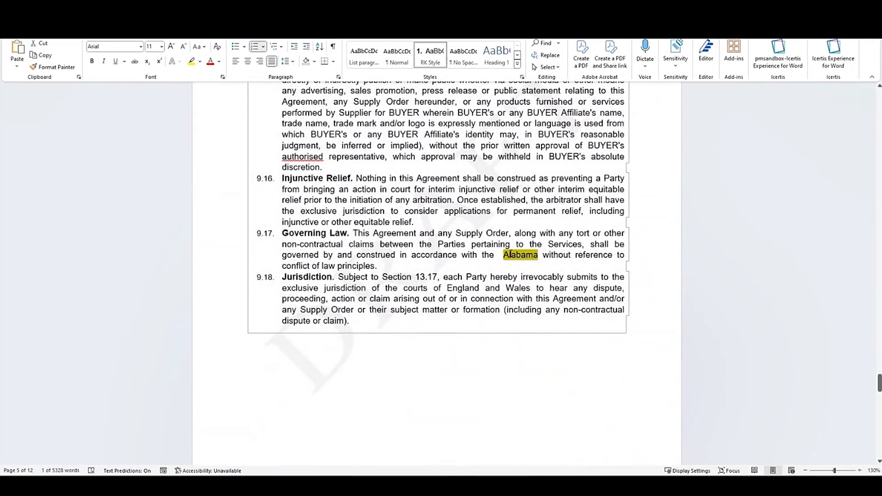
type("Delaware")
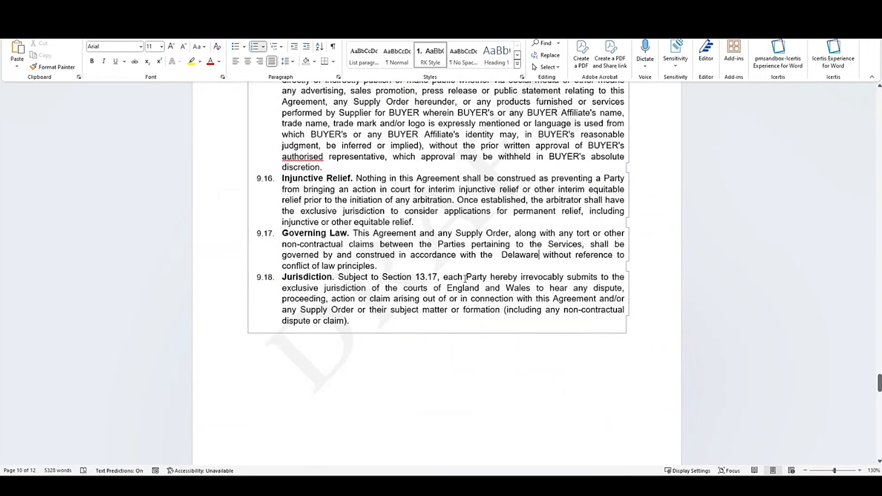
Step: Save the edited contract as a Word document named "Redlined by Fabrikam" in the Downloads folder
scroll(458, 286, "down", 3)
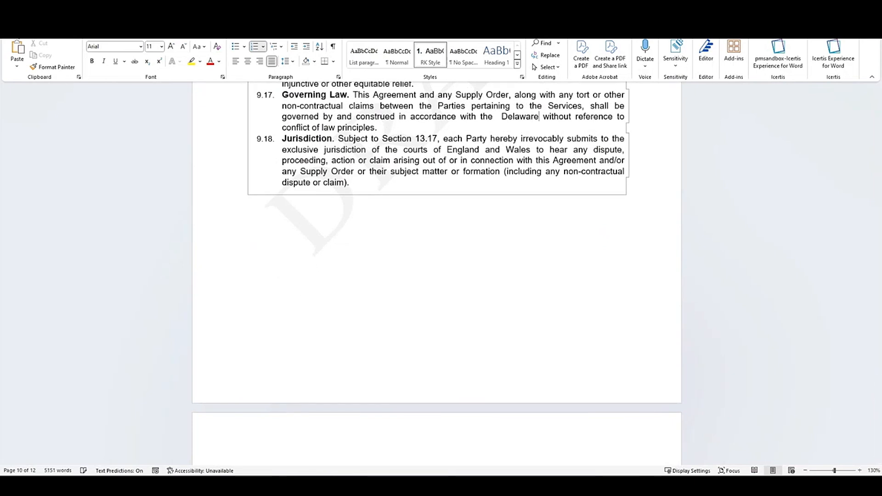
left_click(13, 32)
left_click(36, 171)
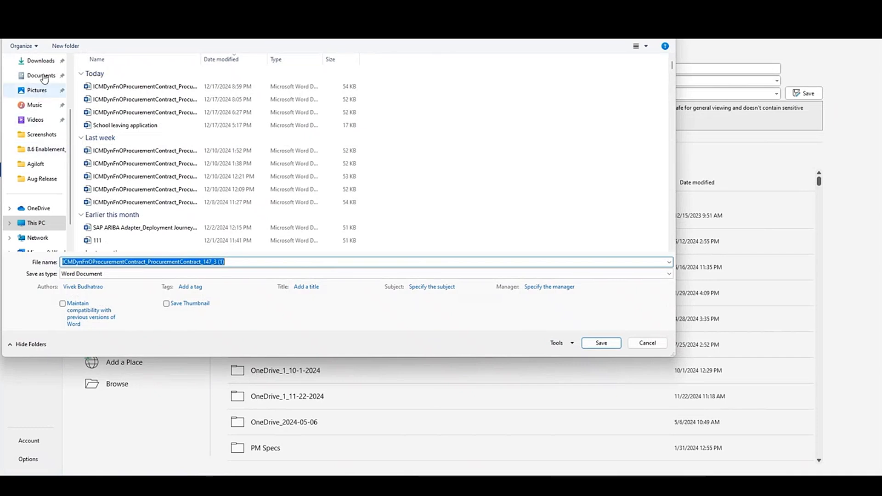
left_click(41, 61)
left_click(174, 264)
left_click(174, 266)
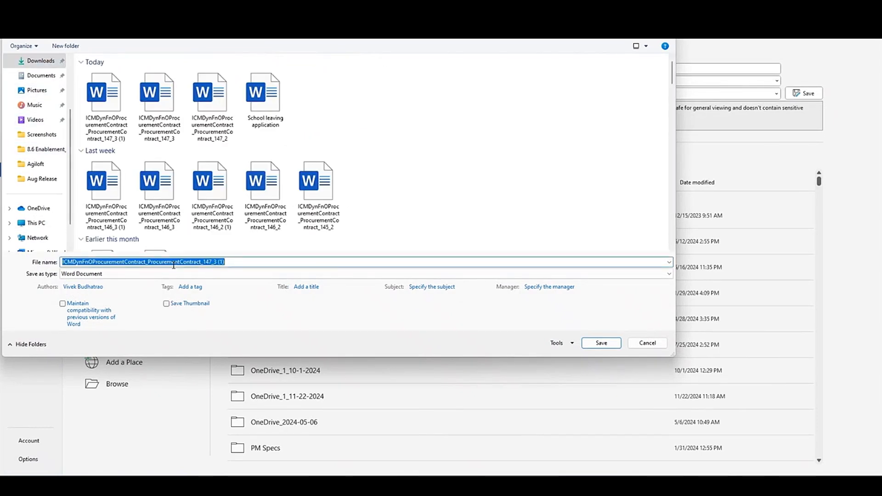
type("Redlined ")
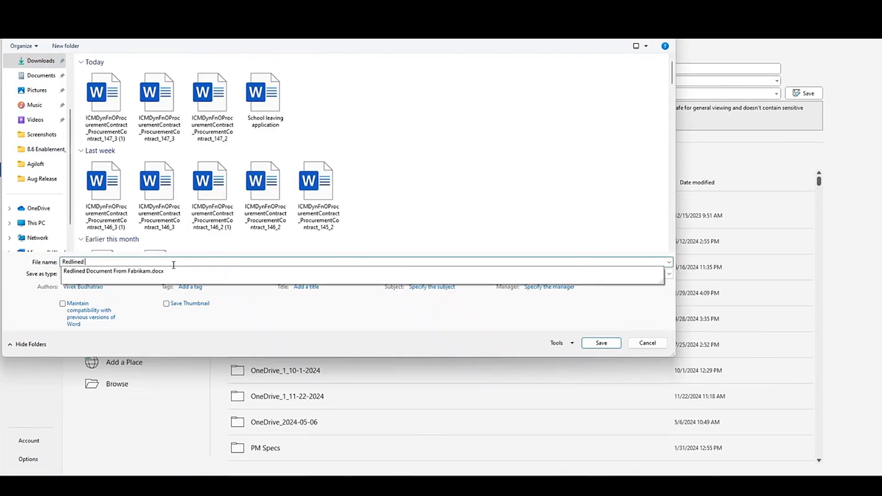
type("by Fabrikam")
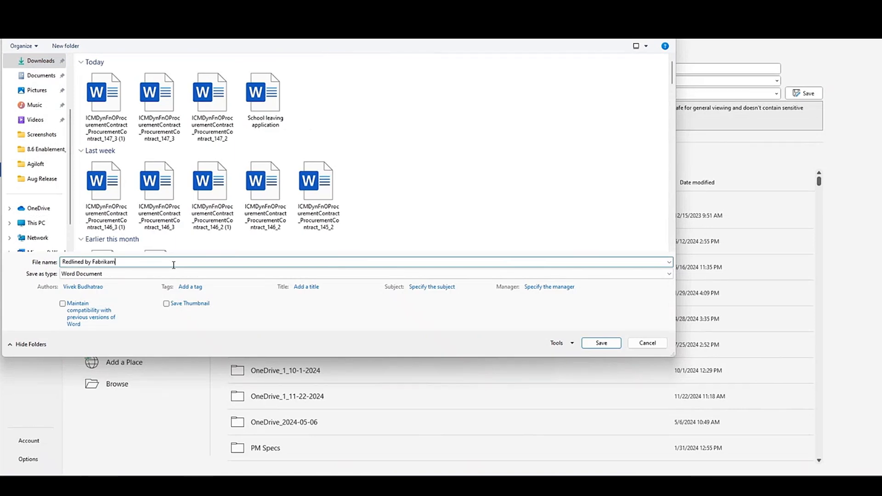
left_click(597, 345)
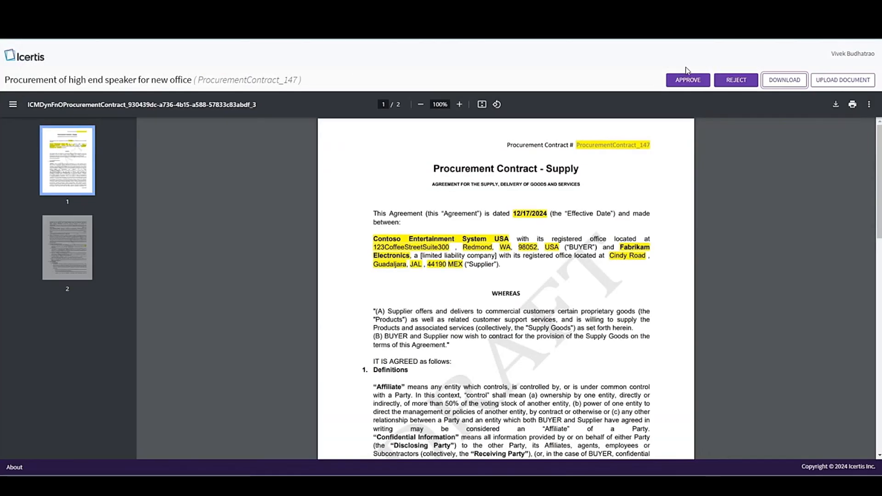
Step: Back in Icertis, upload Redlined by Fabrikam.docx to the contract under review with the note "First version from supplier - fabrikam"
left_click(843, 80)
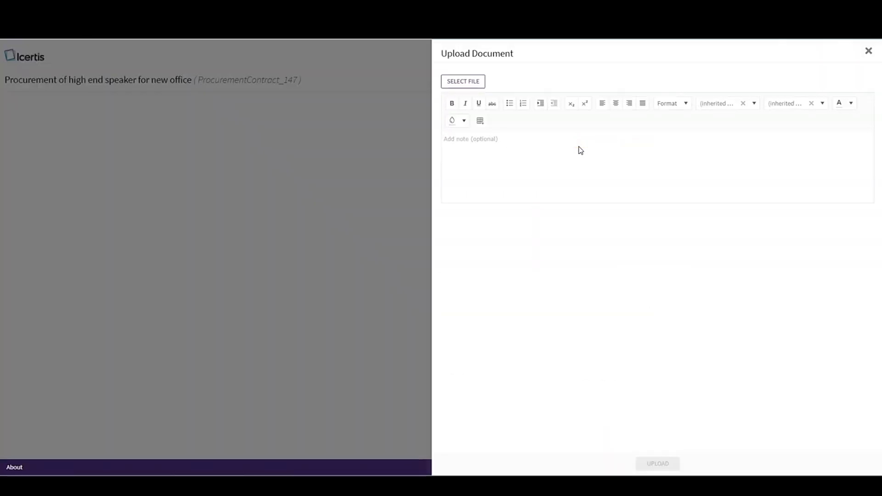
left_click(480, 83)
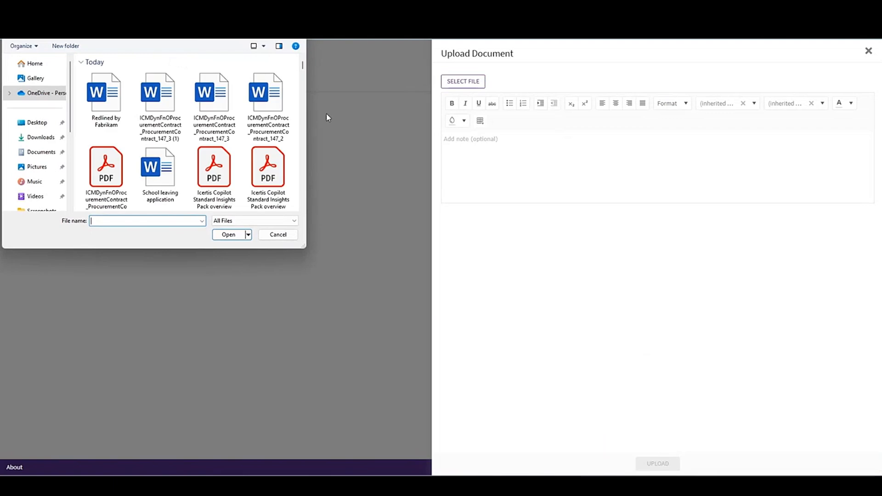
double_click(107, 119)
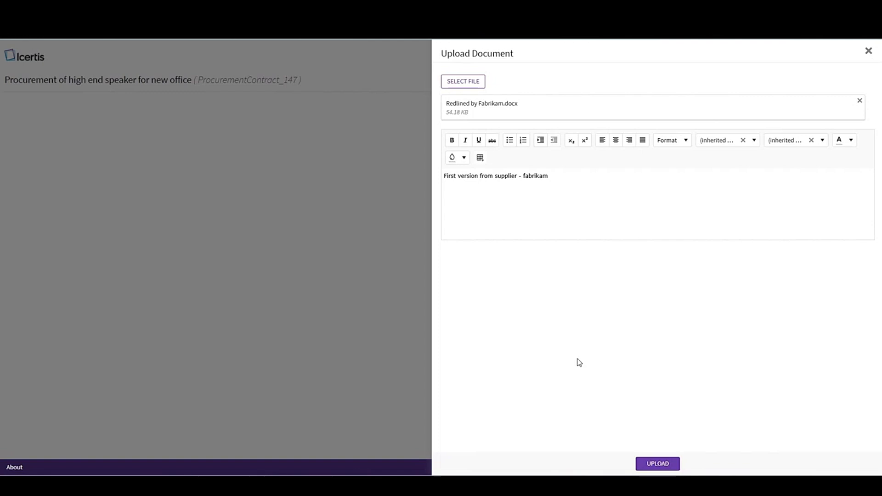
left_click(658, 464)
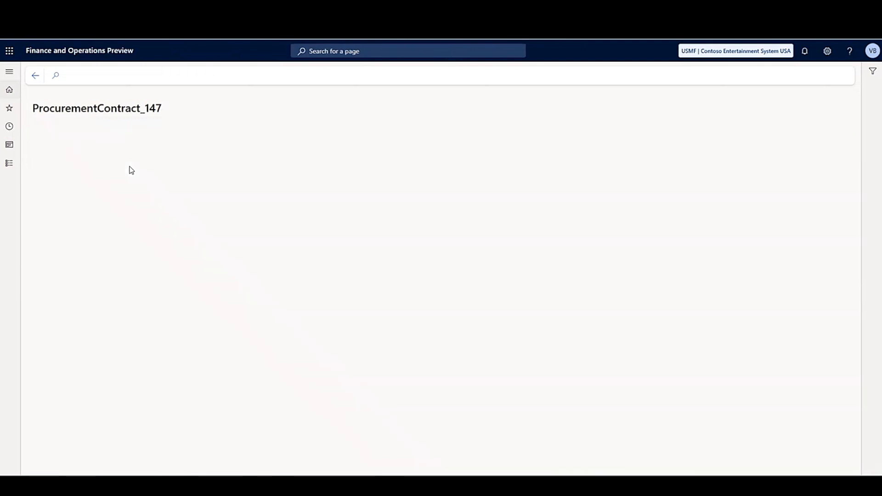
Step: In Finance and Operations, open the document comparison of the contract's Version 3 and Version 4
left_click(816, 146)
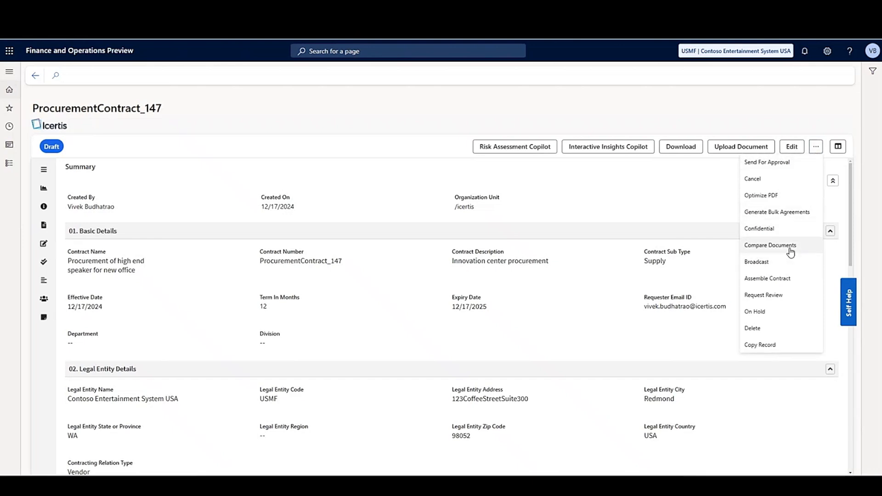
left_click(770, 246)
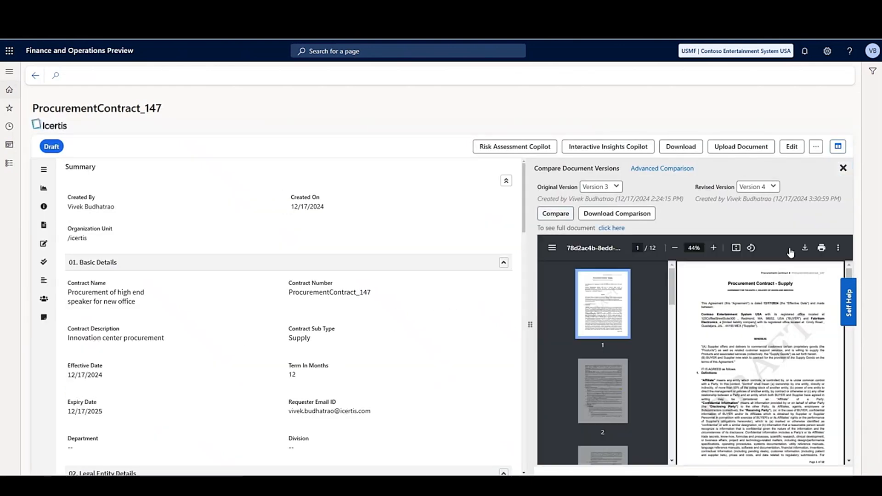
mouse_move(852, 274)
left_mouse_down()
mouse_move(849, 423)
mouse_move(852, 271)
left_mouse_up()
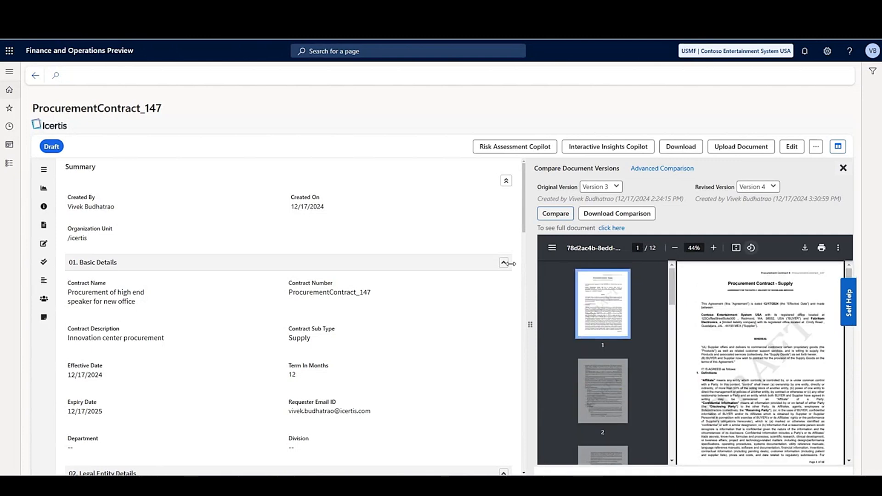
Step: Open the contract's history and examine the attribute changes recorded for the latest Agreement Modified event
left_click(43, 170)
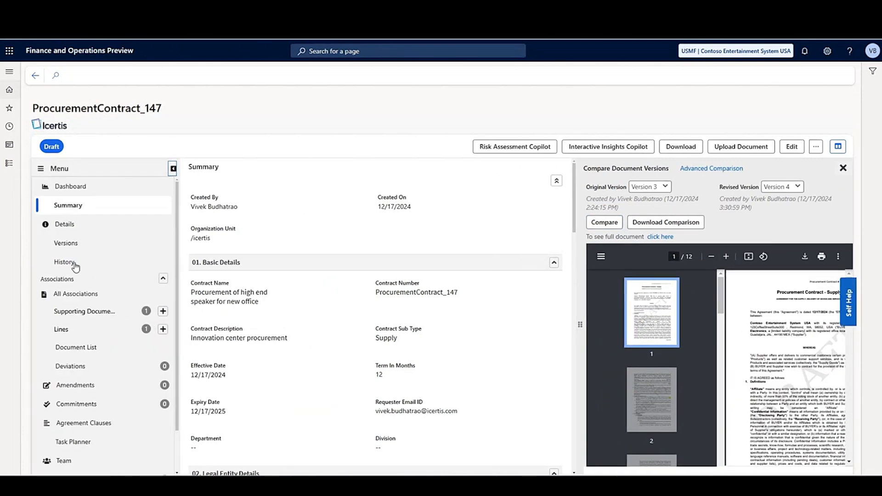
left_click(75, 264)
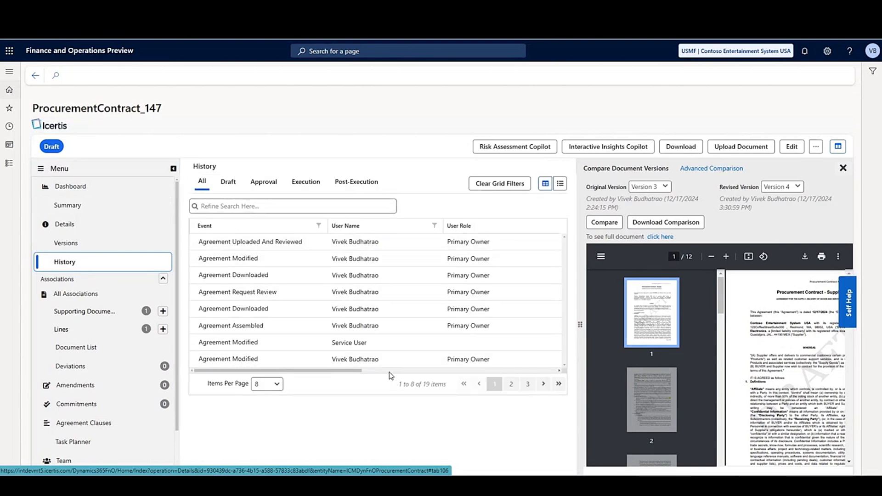
left_click(389, 371)
left_click(361, 242)
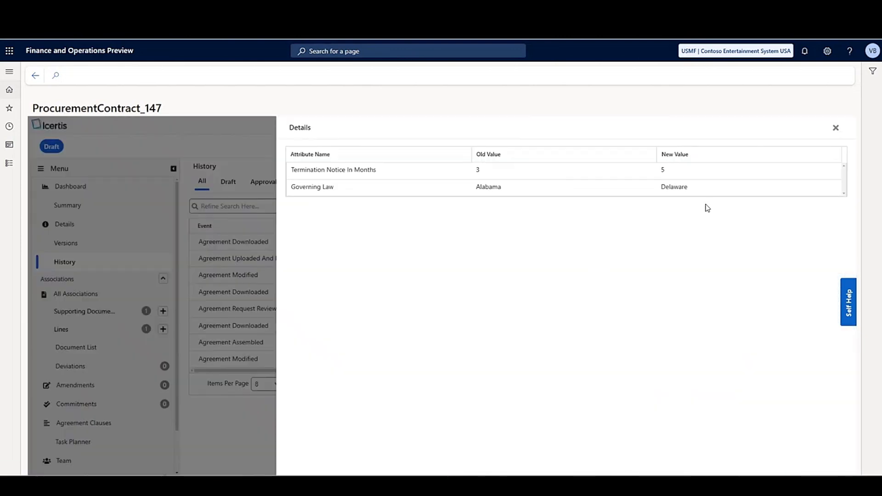
left_click(834, 130)
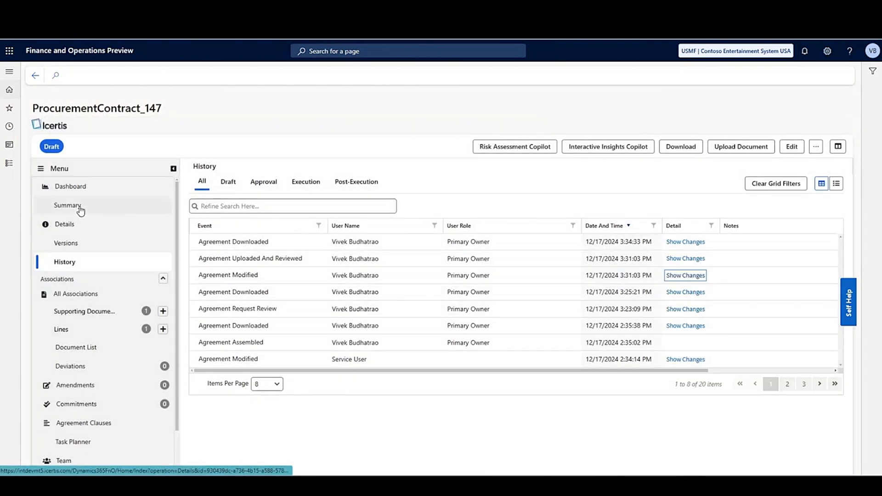
Step: Open the contract's Risk Assessment Copilot from its summary, expand the Risk Summary and Financial - Termination risks, and start the download
left_click(81, 210)
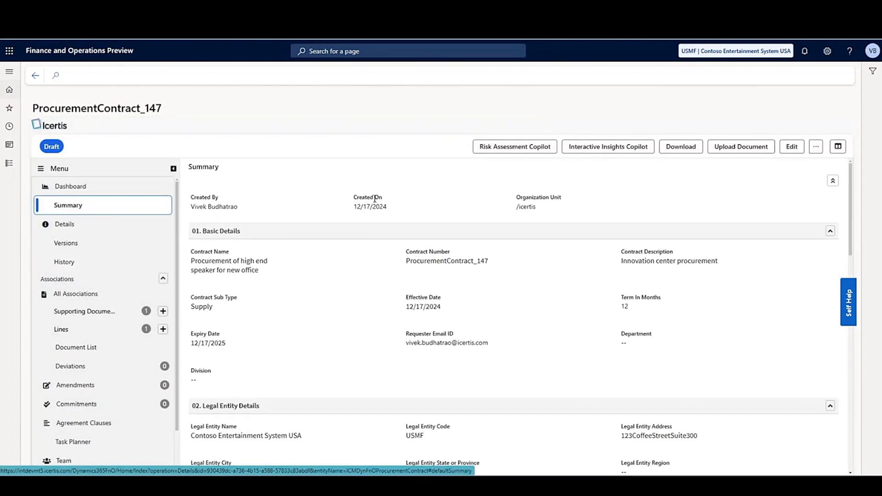
left_click(505, 152)
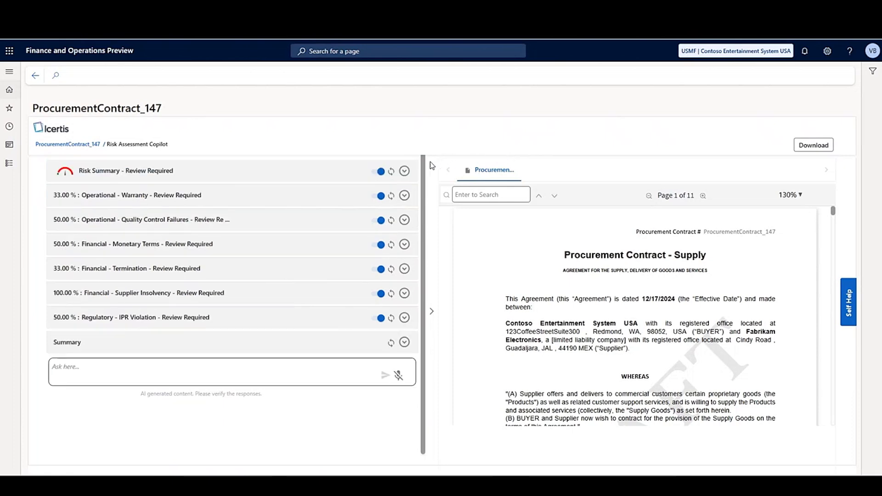
left_click(405, 171)
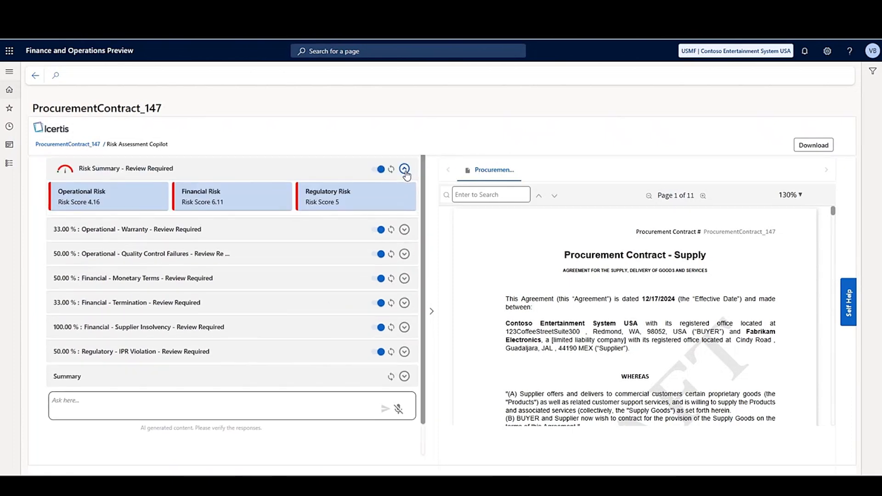
left_click(404, 303)
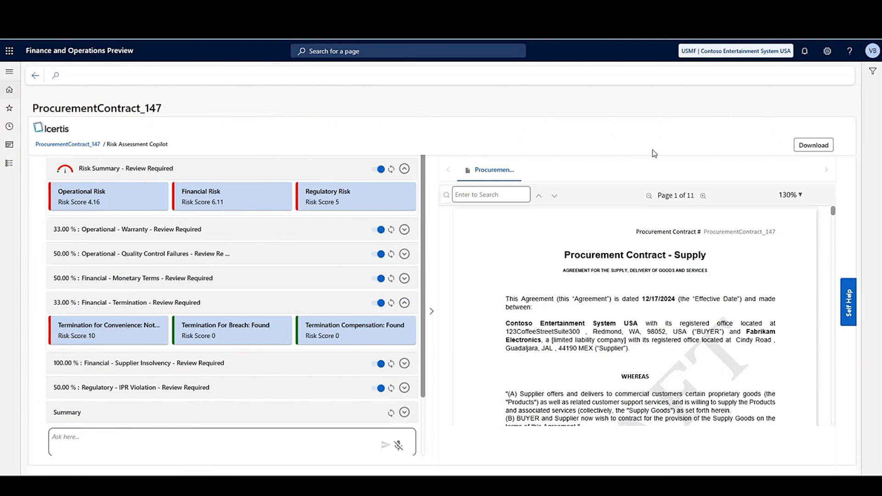
left_click(802, 148)
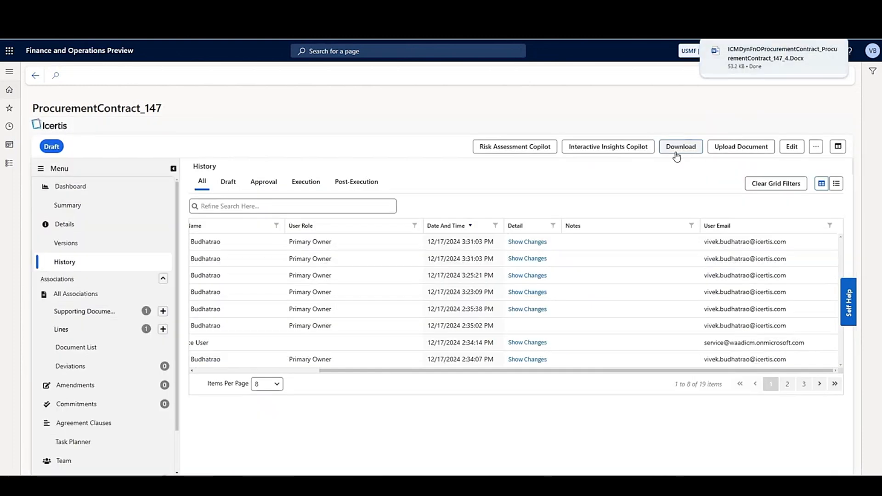
Step: Open the downloaded contract in Word, launch Icertis Experience for Word, and list the Termination clauses of the clause library
left_click(747, 60)
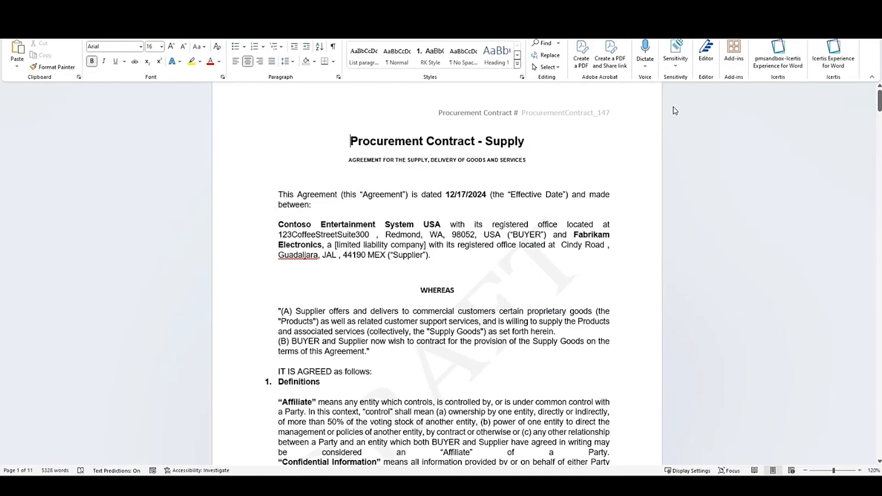
left_click(838, 63)
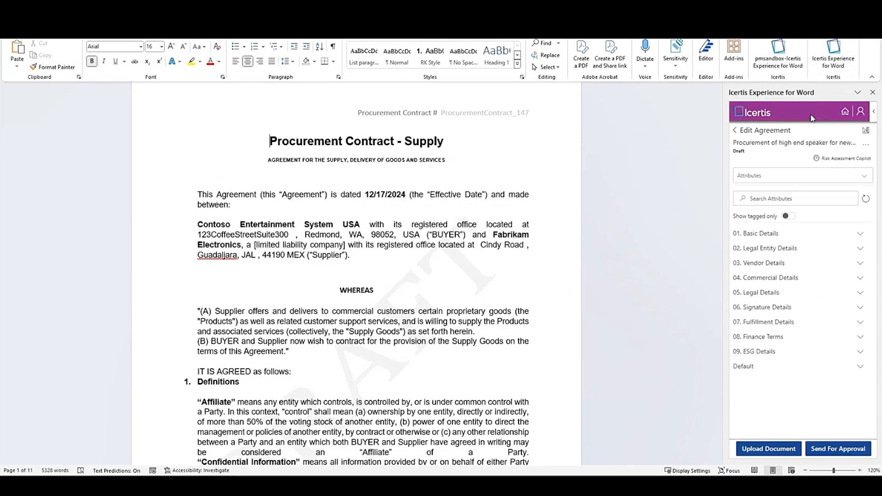
left_click(800, 175)
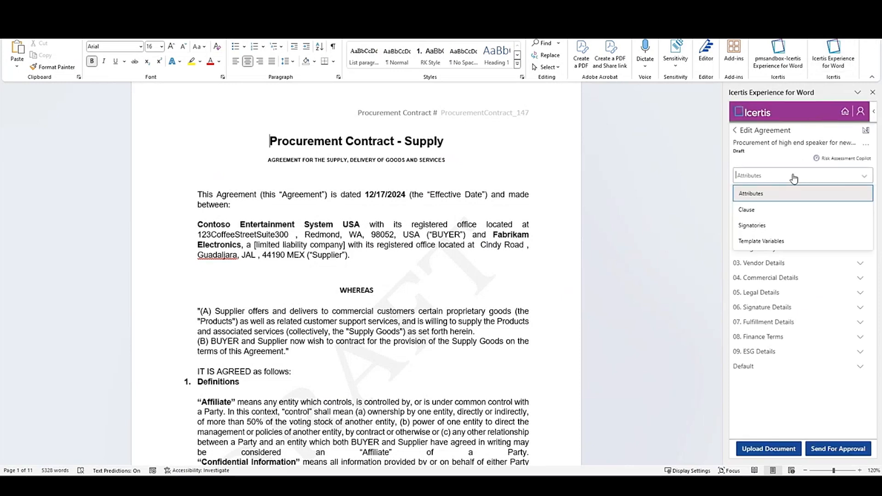
left_click(786, 212)
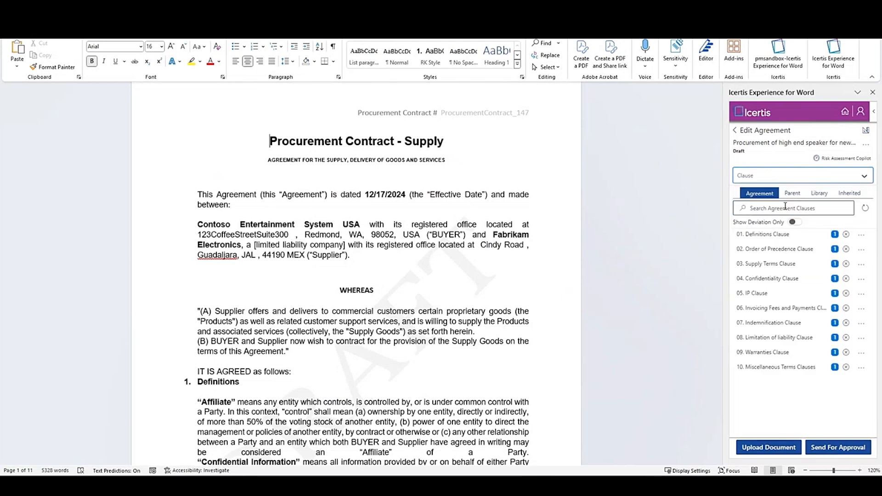
left_click(827, 194)
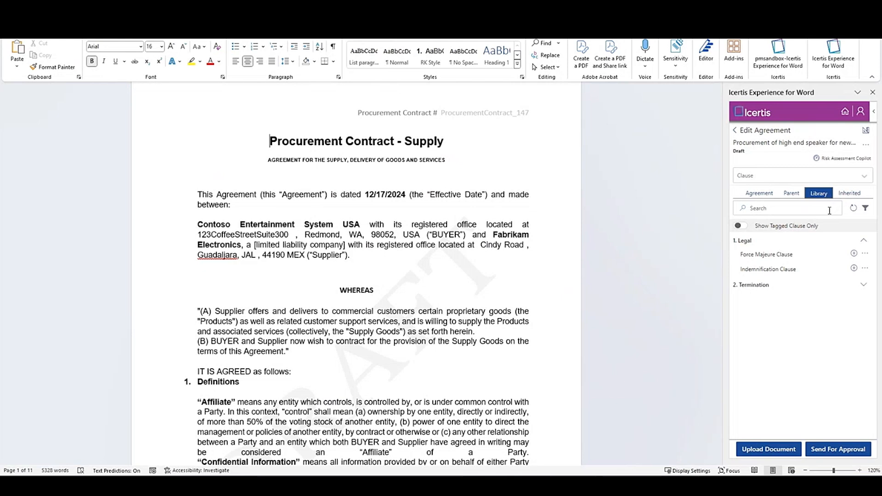
left_click(864, 285)
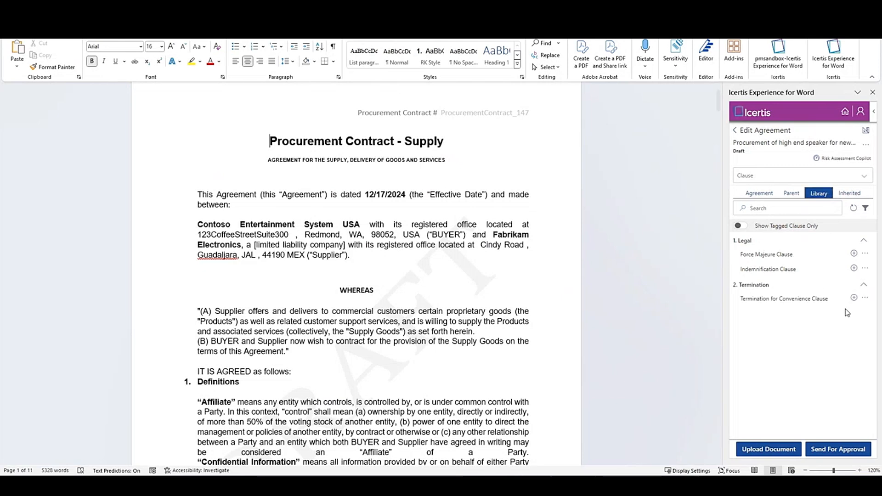
Step: Insert the Termination for Convenience library clause on a new line before "This Agreement has been entered into:"
mouse_move(719, 99)
left_mouse_down()
mouse_move(719, 325)
mouse_move(731, 422)
mouse_move(719, 400)
left_mouse_up()
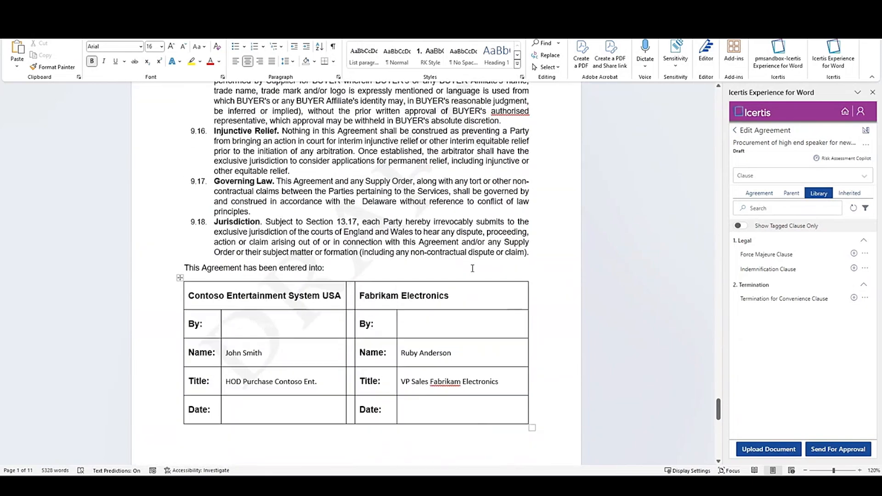
left_click(185, 268)
key("Return")
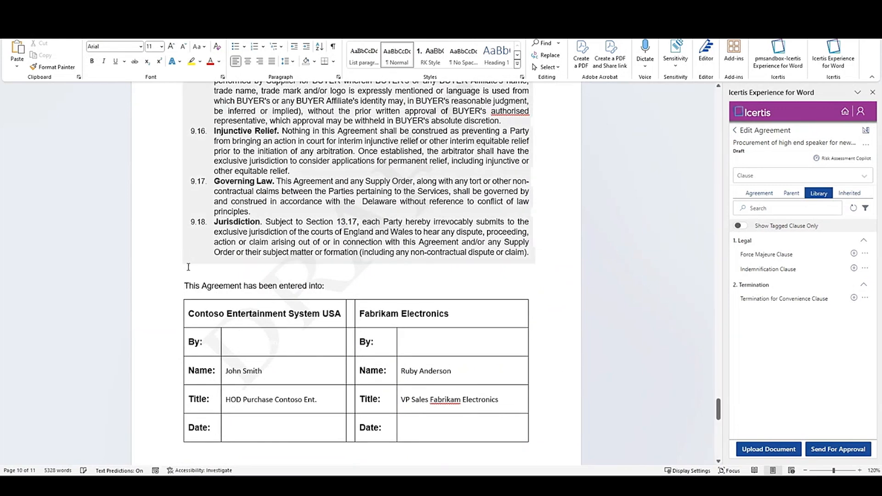
left_click(853, 298)
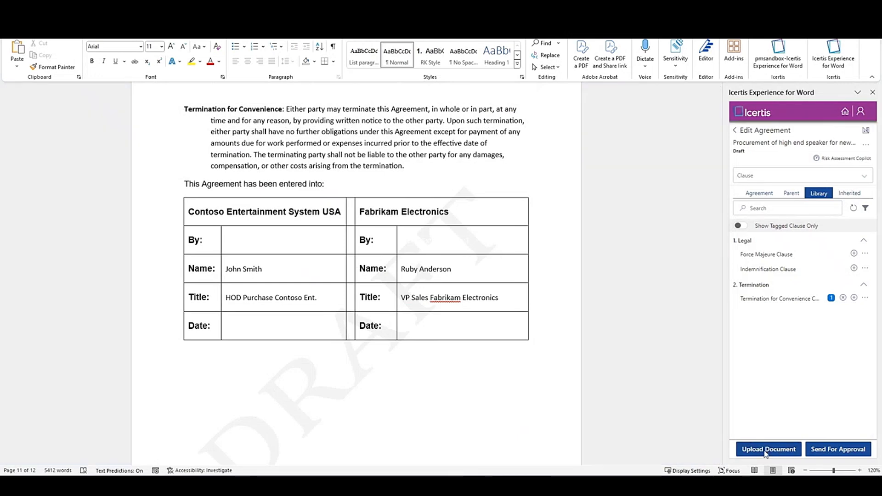
Step: Upload the edited document to Icertis with the note "With Termination for Convenience clause added."
left_click(765, 453)
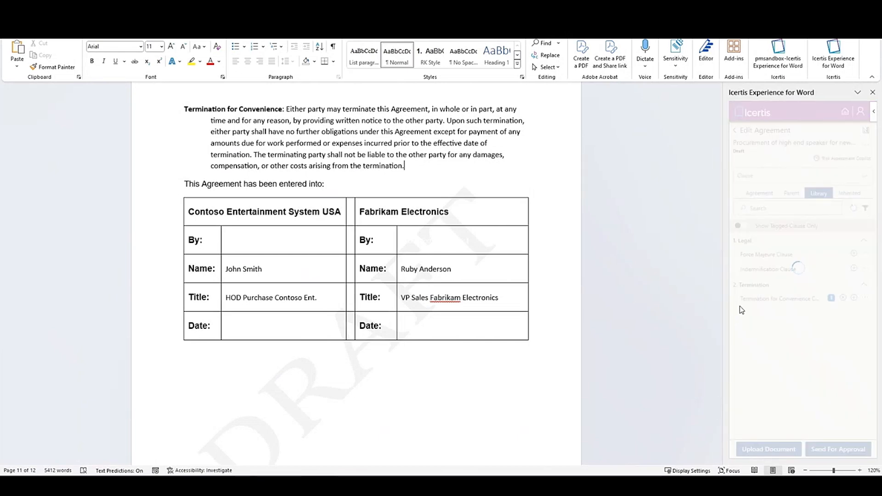
left_click(754, 267)
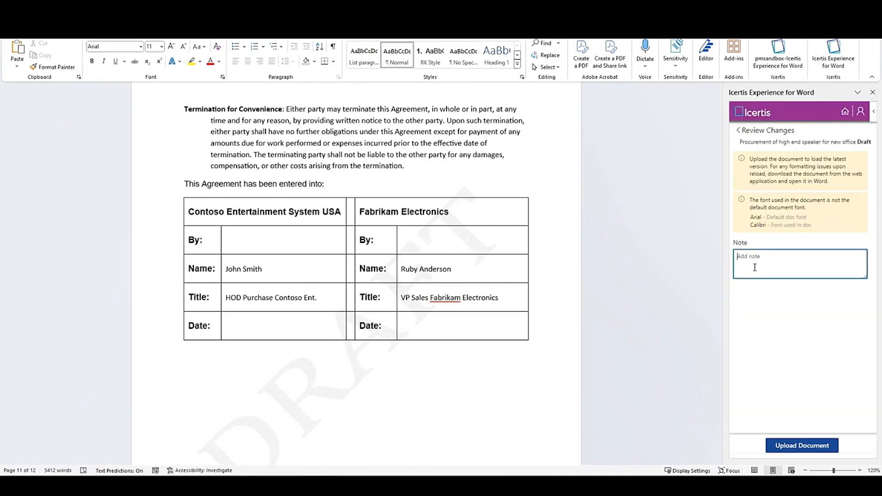
type("W")
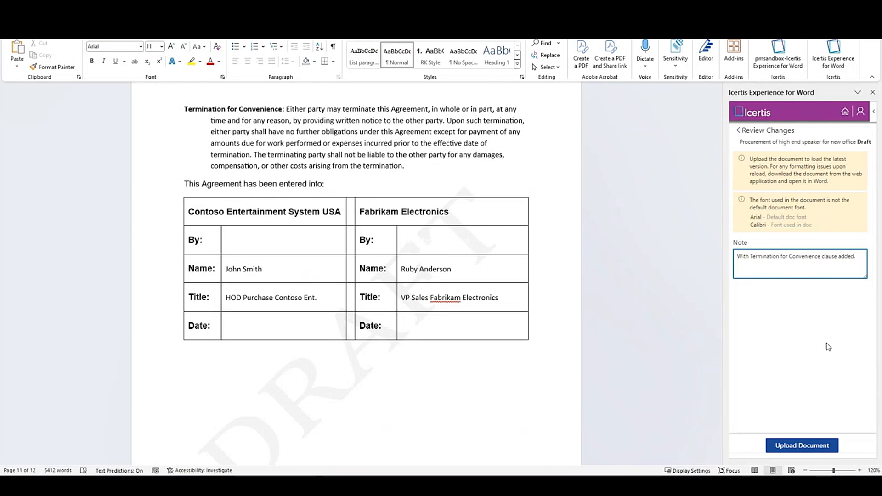
left_click(805, 446)
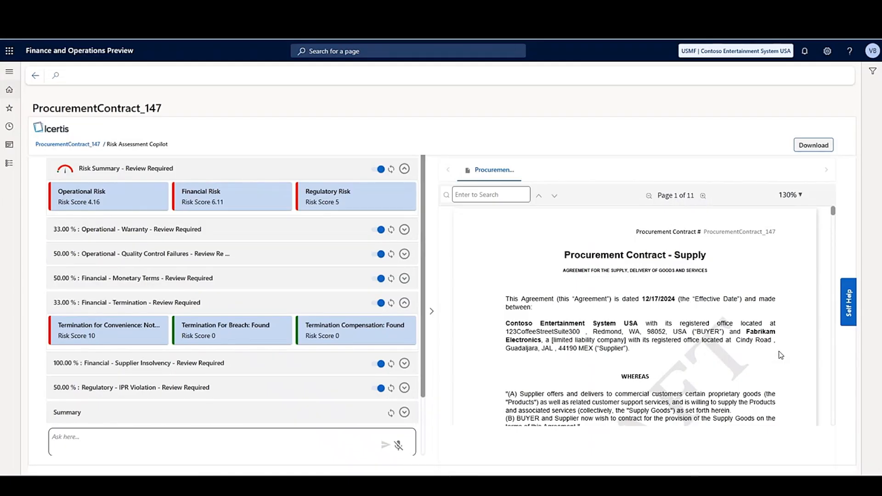
Step: Back in Finance and Operations, refresh the Risk Summary and Financial - Termination assessments, and send the contract for approval
left_click(391, 170)
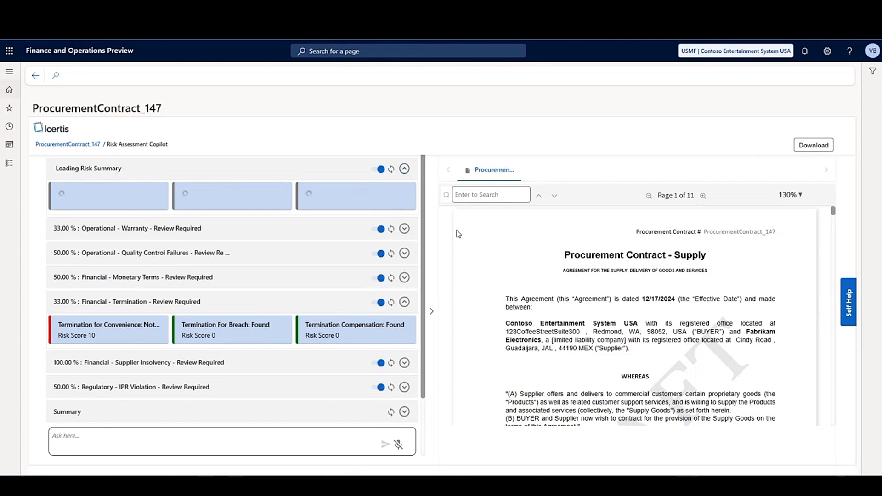
left_click(391, 302)
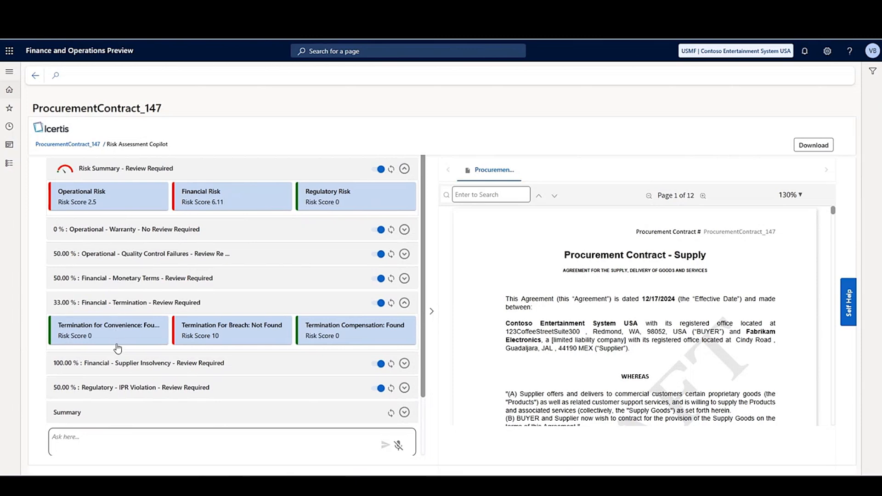
left_click(77, 146)
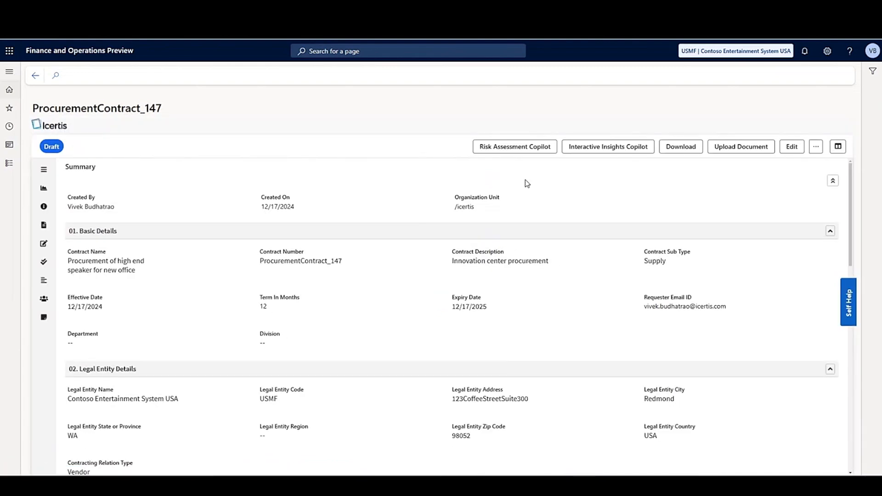
left_click(817, 148)
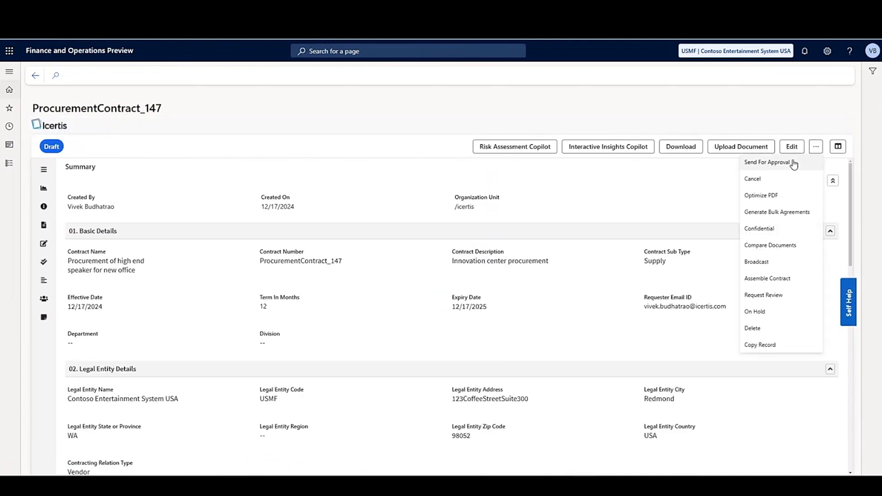
left_click(792, 160)
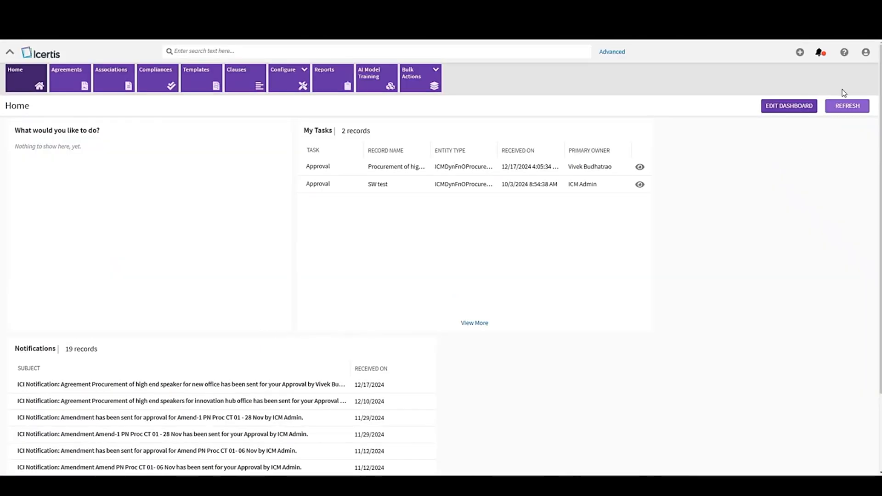
Step: In the approver's Icertis session, open the approval task for the high end speaker contract and approve it with the description "Approved by legal."
left_click(866, 52)
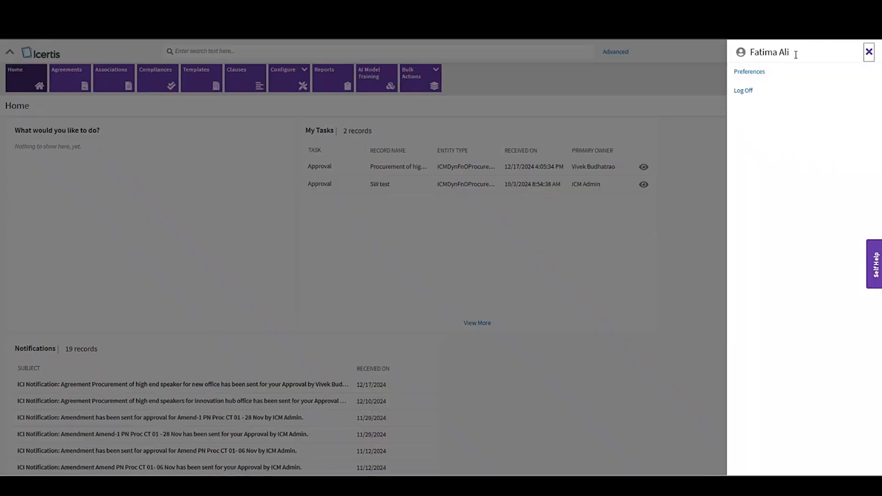
left_click(869, 52)
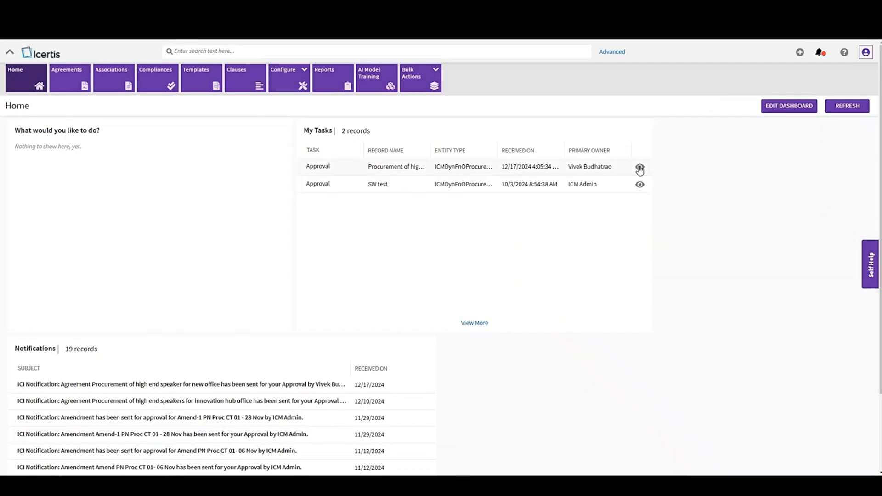
left_click(640, 168)
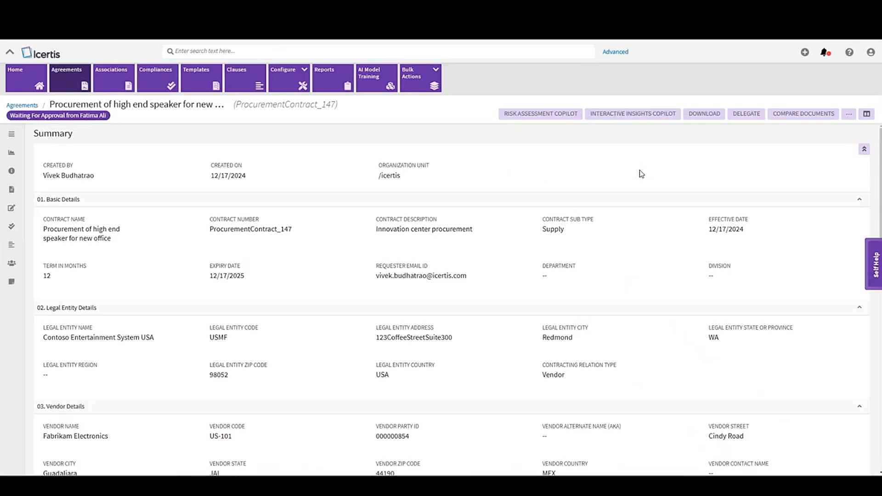
left_click(848, 115)
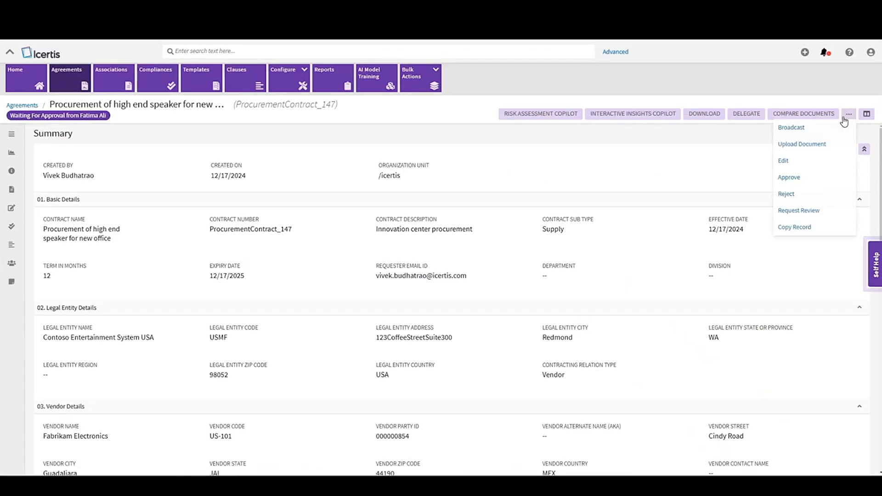
left_click(789, 177)
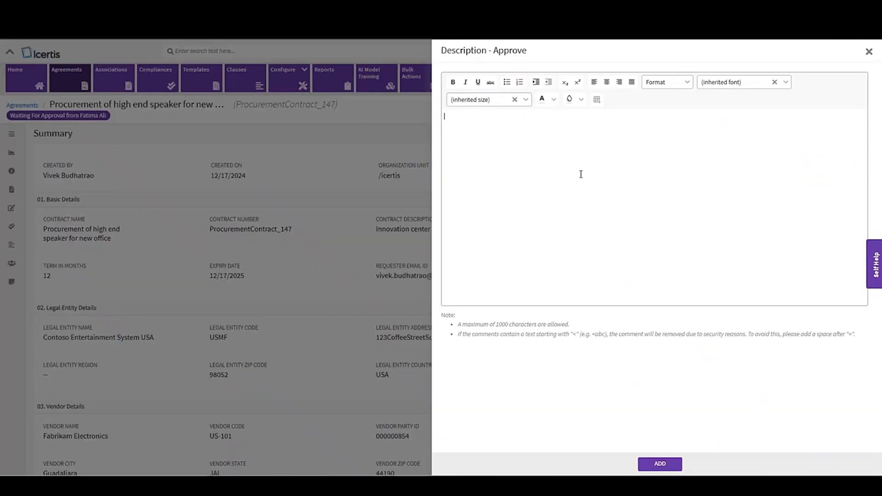
type("Approved")
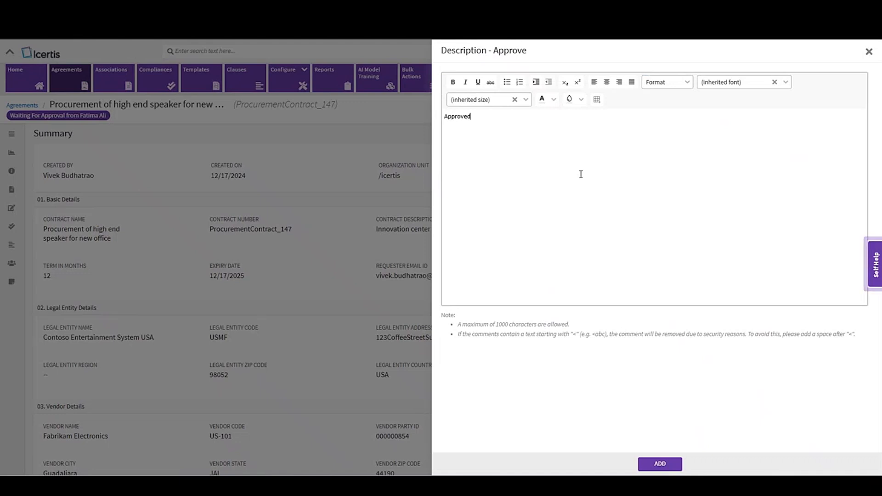
type(" by legal.")
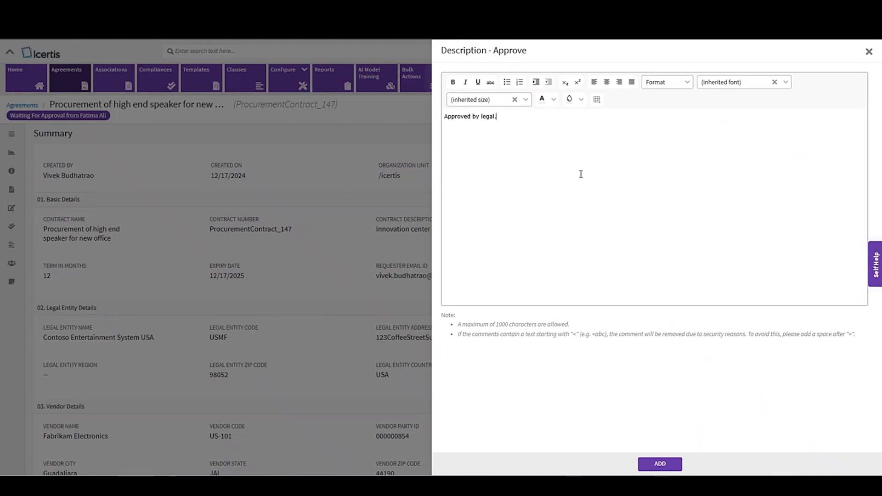
left_click(657, 464)
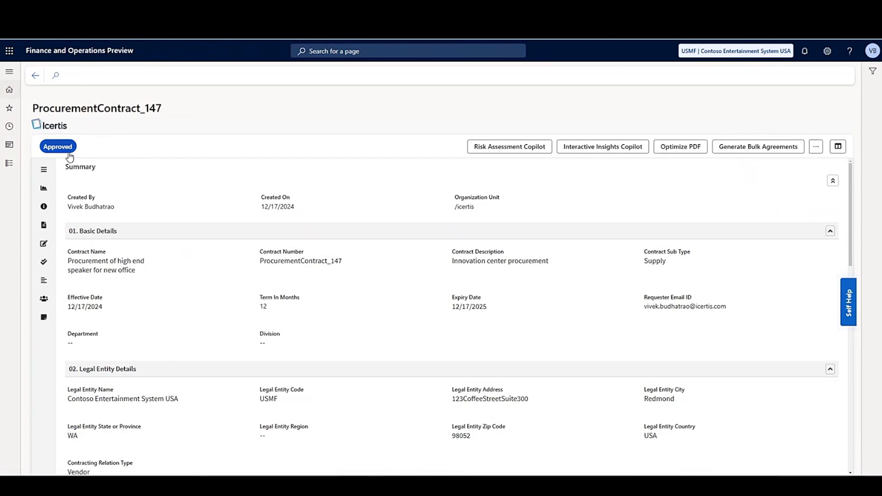
Step: In Finance and Operations, send the approved contract for external signature with the mail subject "Final Agreement for fabrikam"
left_click(816, 148)
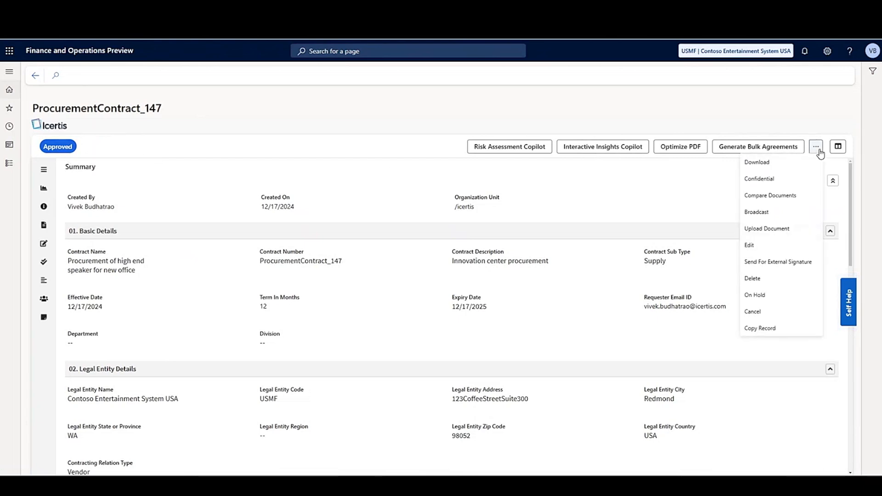
left_click(799, 262)
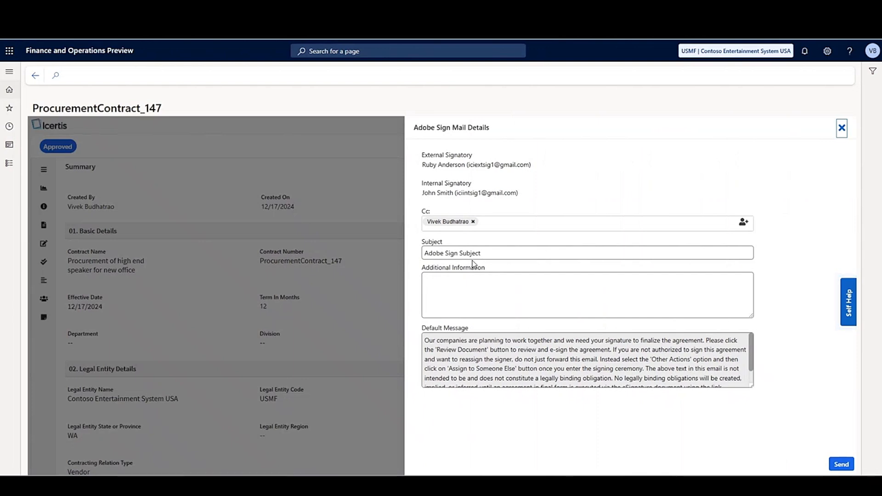
triple_click(472, 256)
type("Final Agreement for")
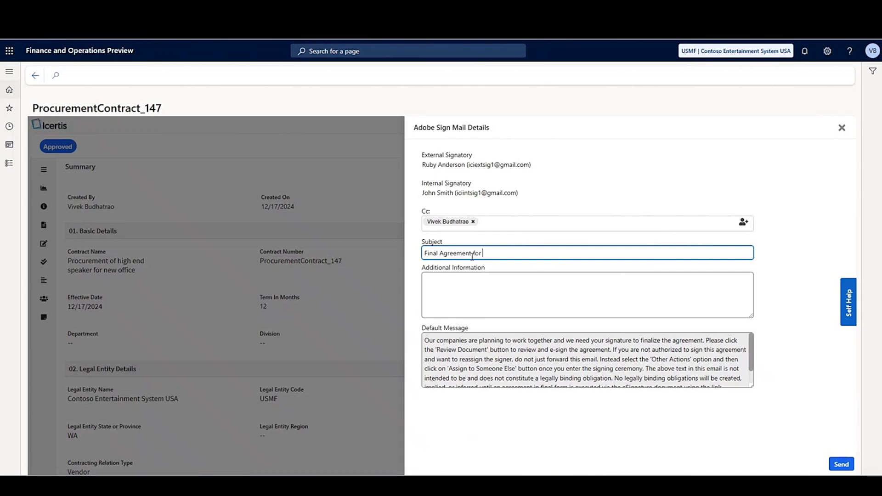
type("kam")
left_click(840, 464)
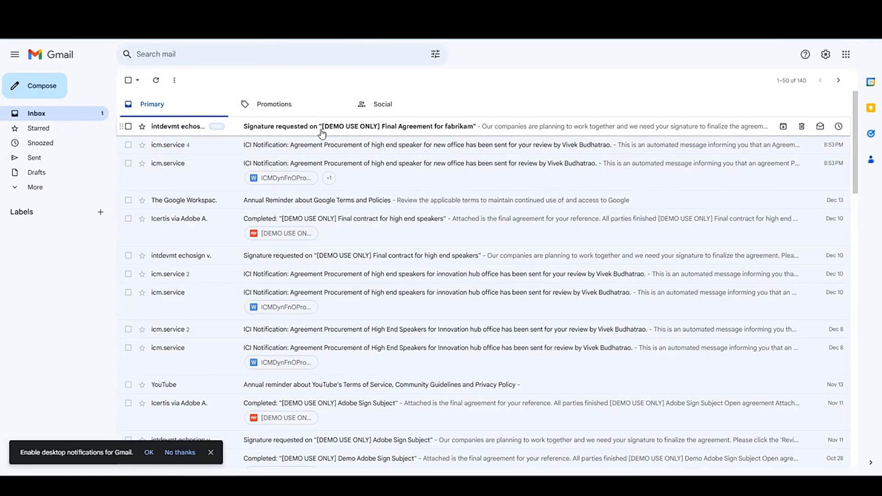
Step: In Gmail, open the signature request for "Final Agreement for fabrikam", open the agreement in Adobe Acrobat Sign, and accept the terms of use
left_click(338, 130)
left_click(497, 281)
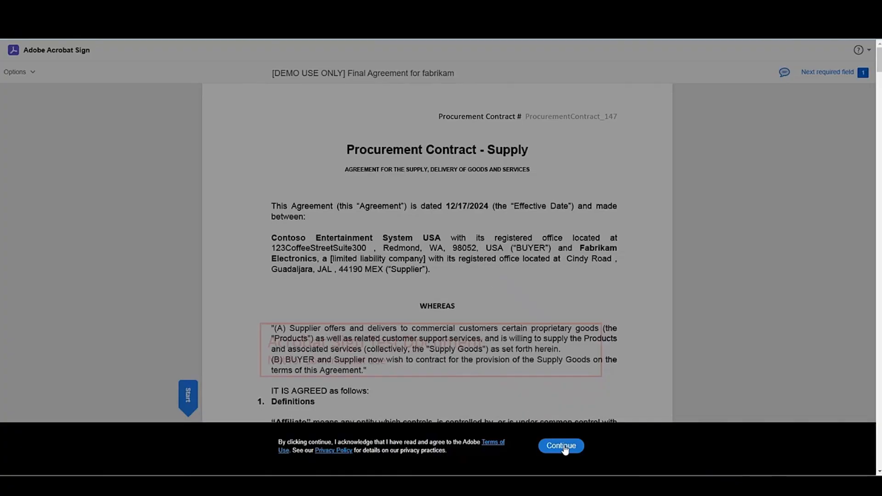
left_click(561, 446)
left_click(781, 98)
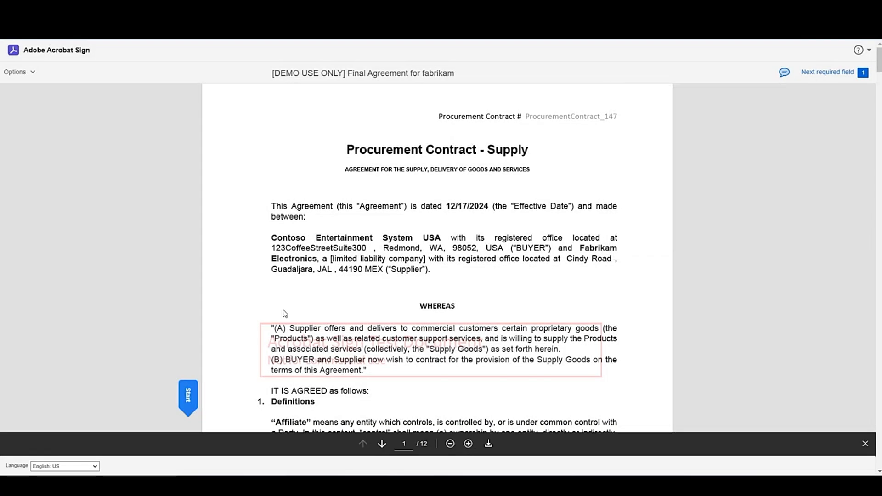
Step: Go to the Fabrikam Electronics signature field, apply the signer's first name as a typed signature, and submit the signed agreement
left_click(190, 396)
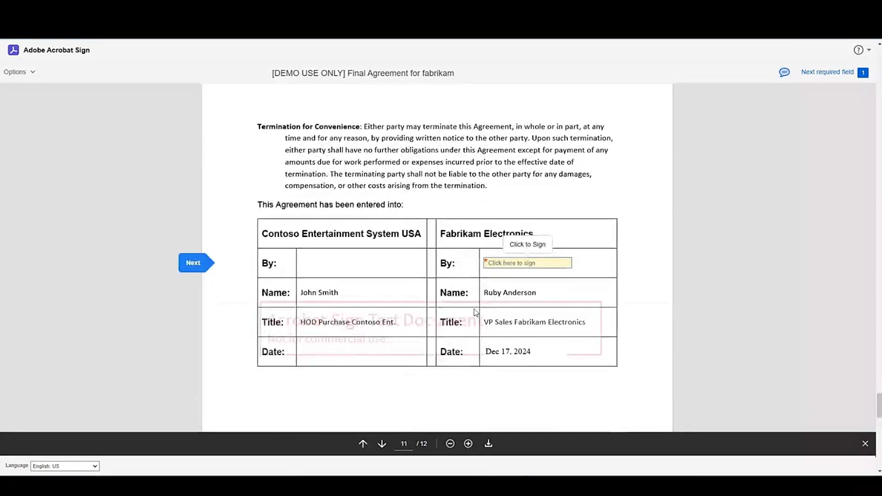
left_click(498, 266)
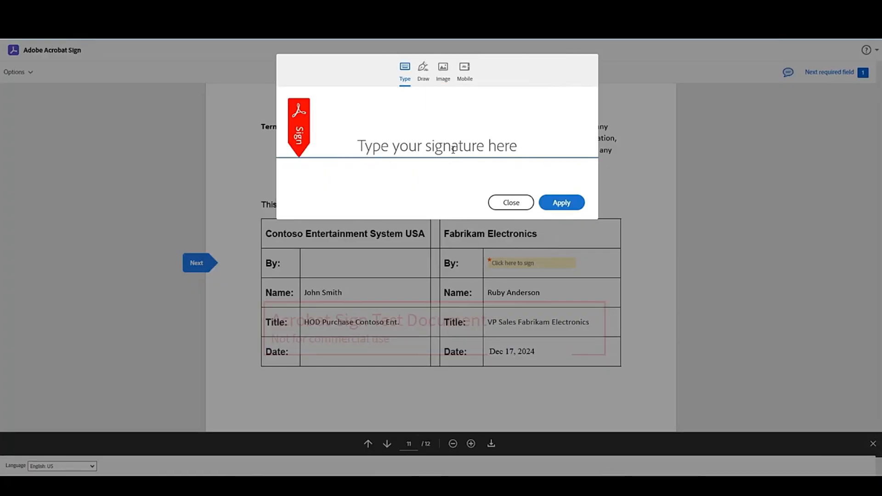
type("Ruby")
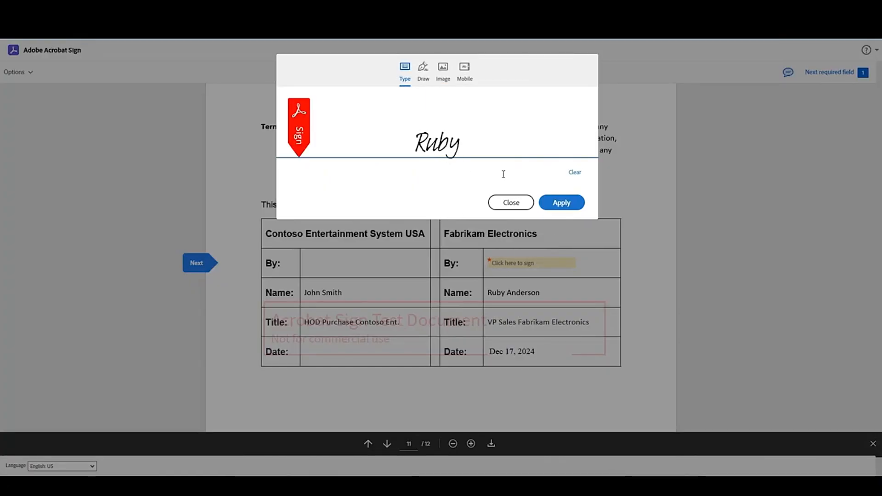
left_click(557, 205)
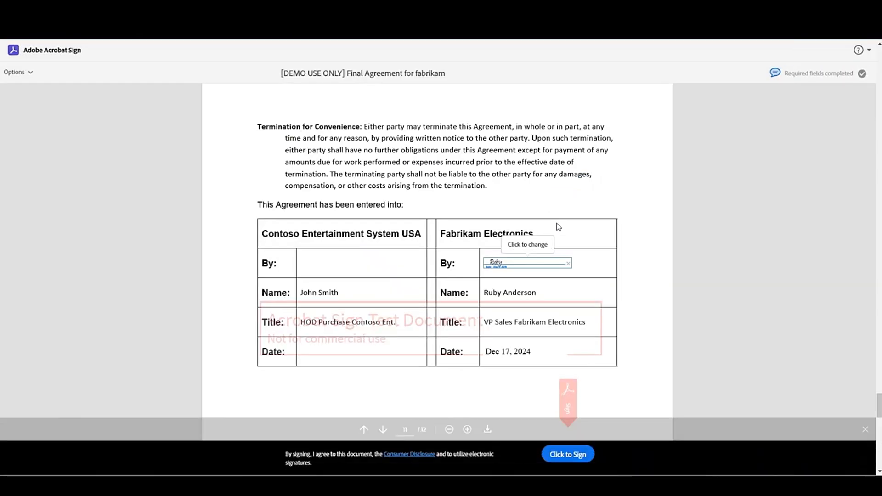
left_click(570, 454)
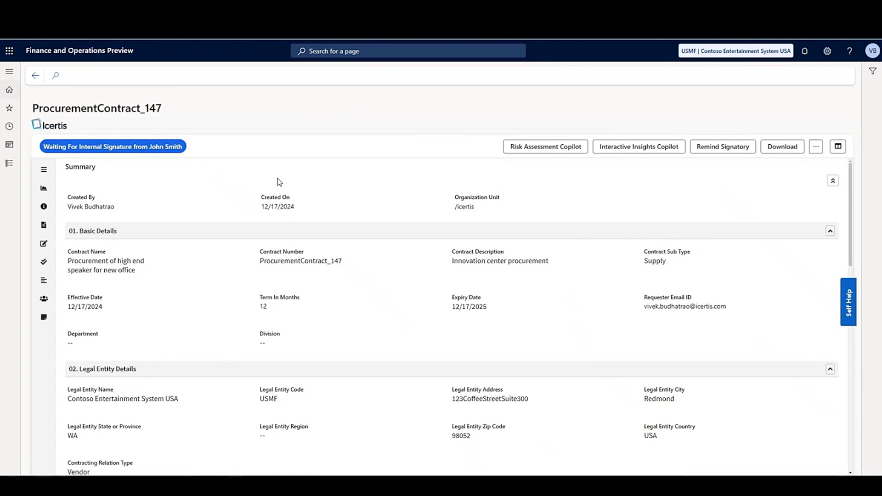
Step: In Finance and Operations, refresh the procurement contract, collapse all its detail sections, and open the linked D365 purchase agreement
key("F5")
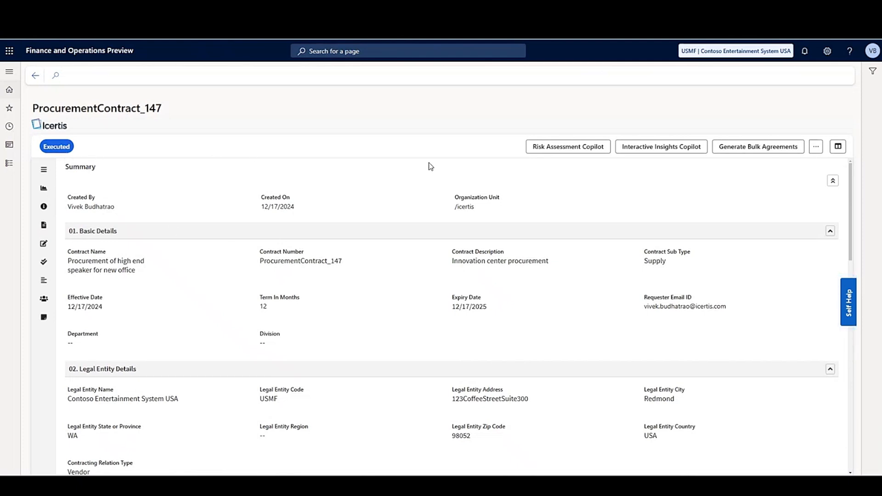
left_click(833, 182)
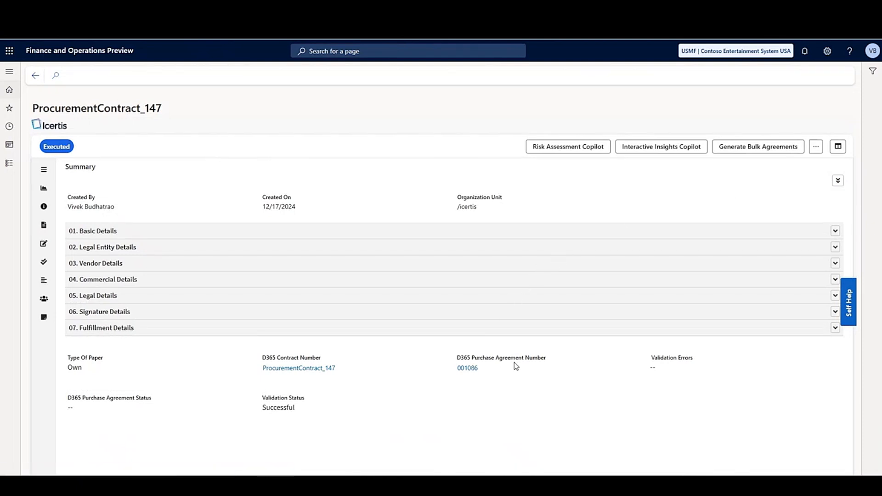
left_click(468, 370)
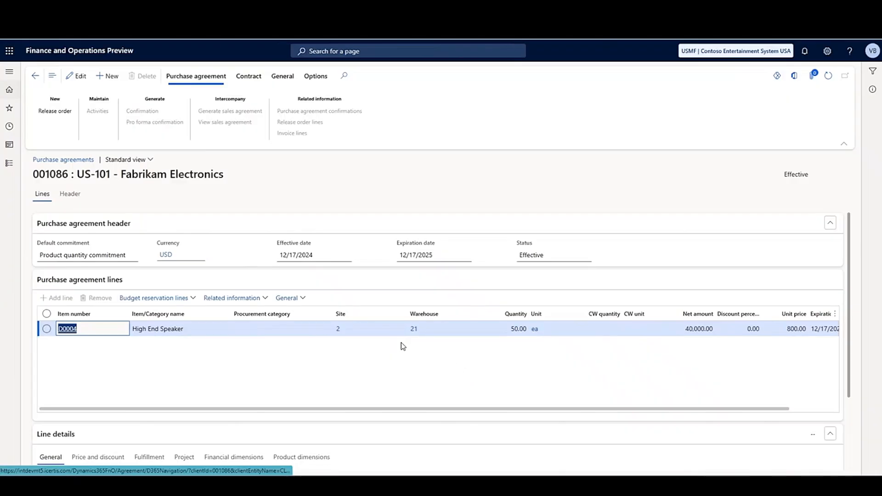
Step: Review the Fabrikam Electronics purchase agreement's lines, line details, and header information, including its status
scroll(383, 353, "down", 3)
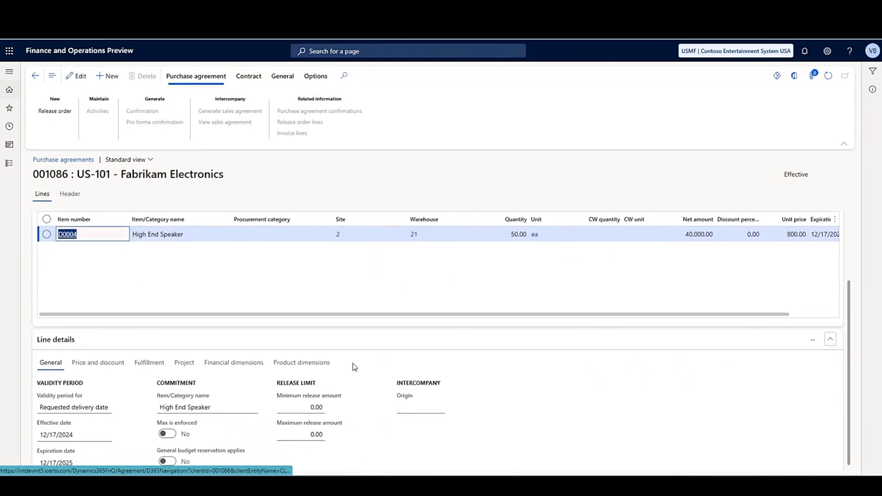
scroll(184, 377, "up", 3)
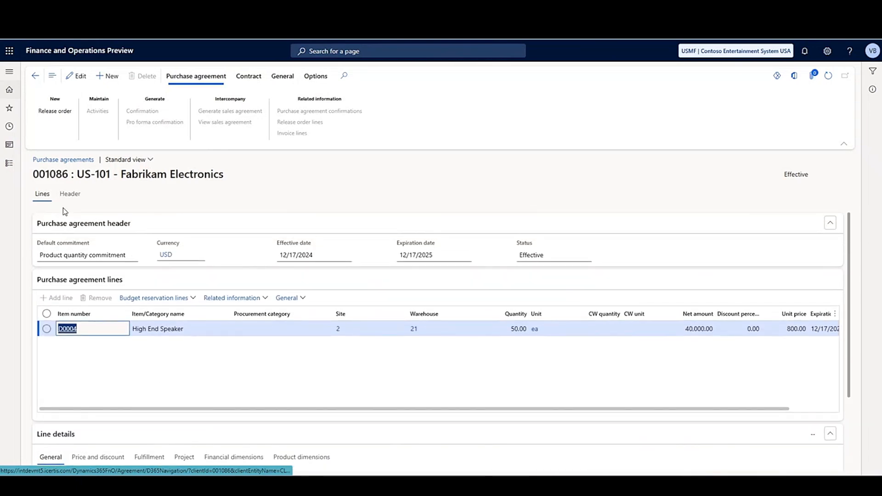
left_click(70, 193)
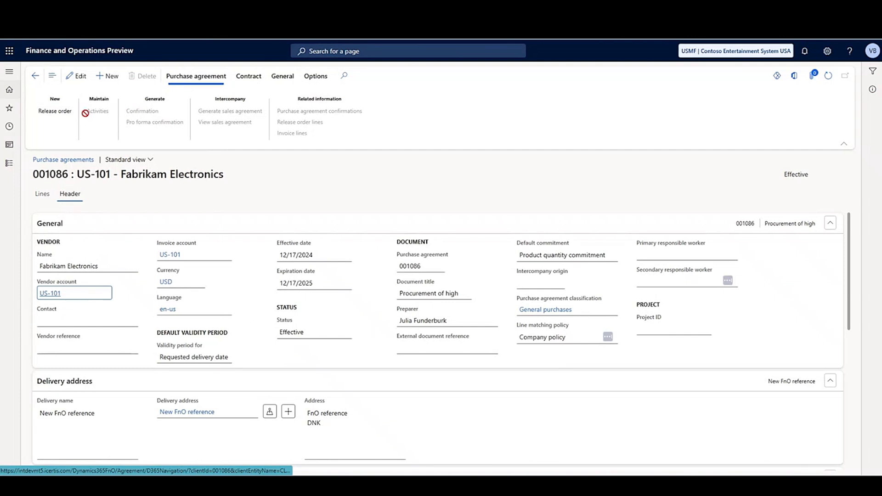
left_click(784, 175)
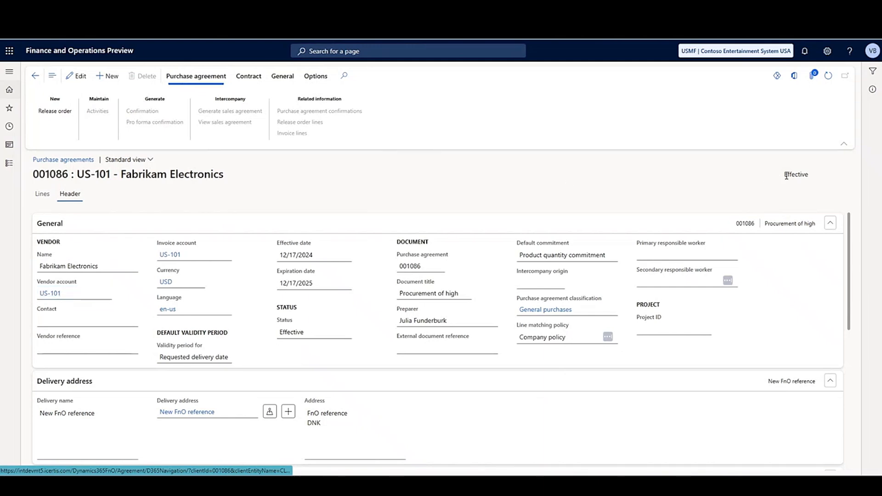
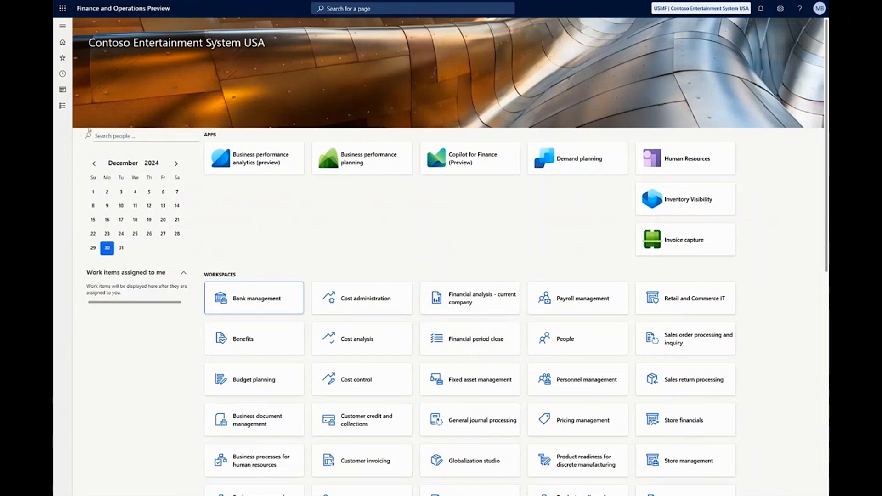
Step: Open the Data management workspace under System administration and view the Dual-write table maps and their statuses
left_click(60, 108)
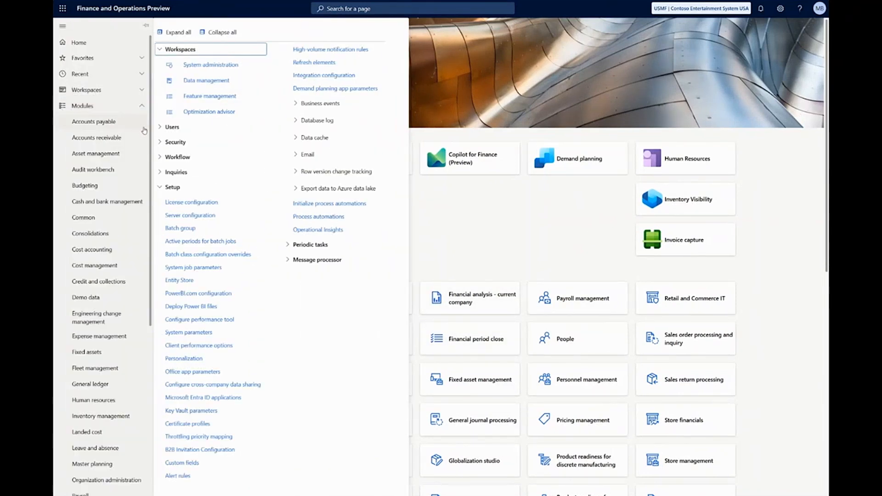
scroll(97, 363, "down", 2)
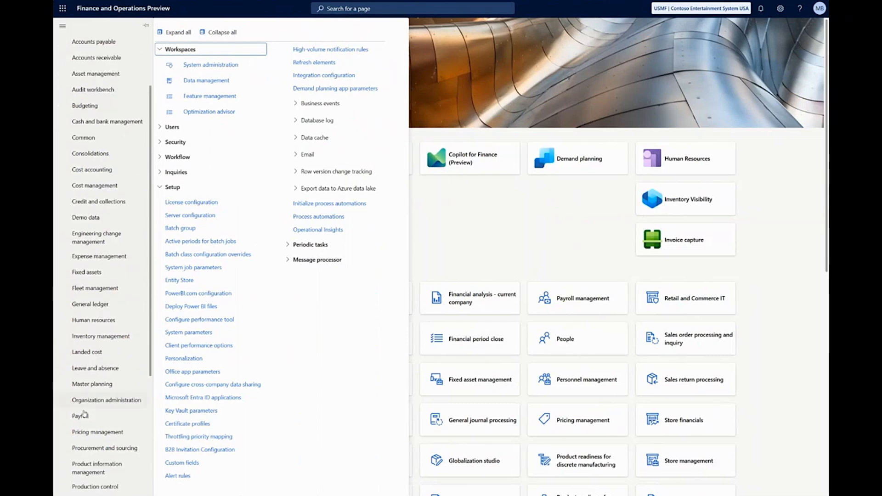
scroll(85, 414, "down", 2)
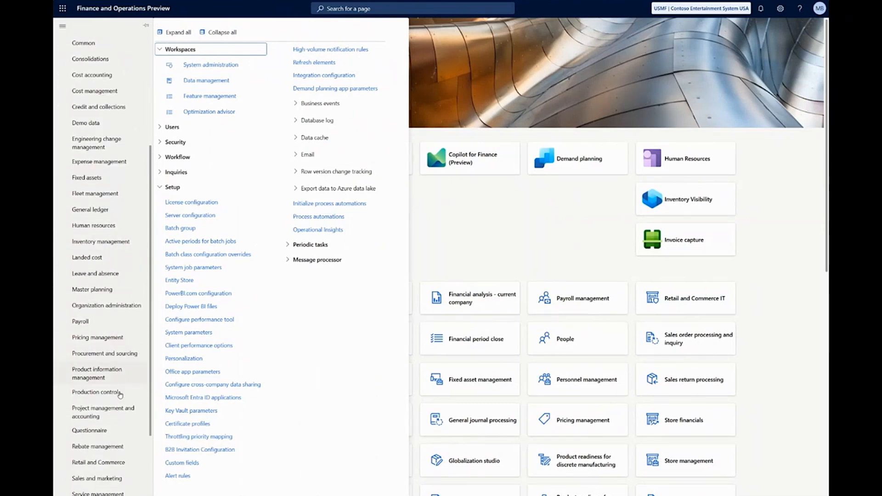
scroll(121, 394, "down", 2)
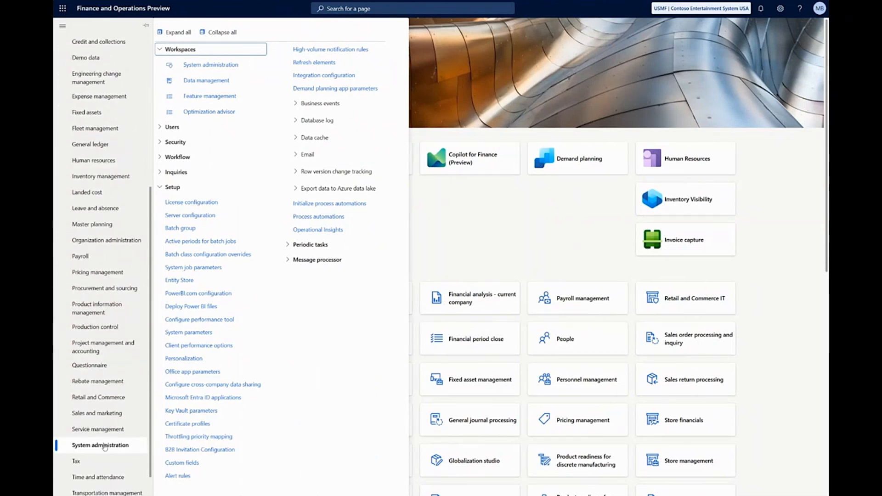
left_click(207, 82)
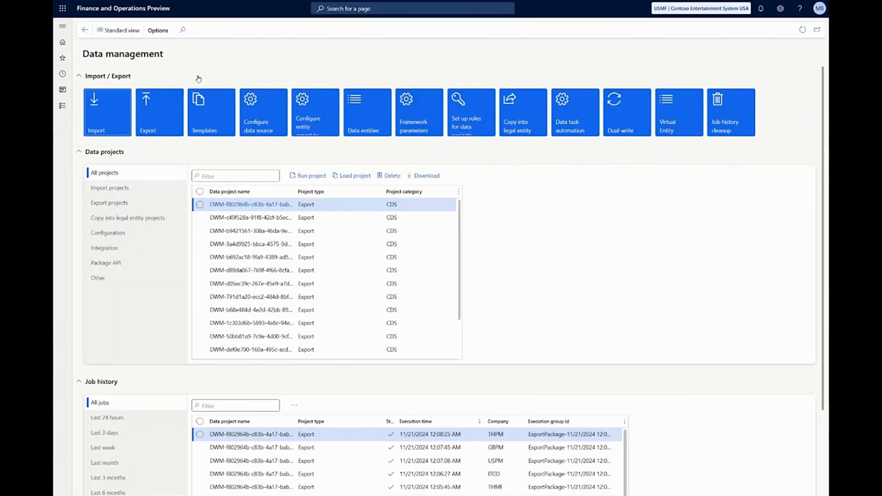
left_click(629, 111)
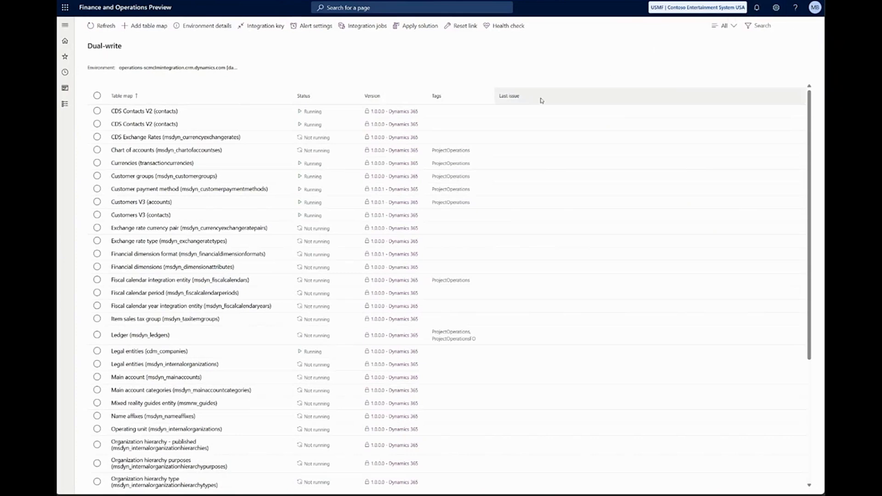
left_click(317, 99)
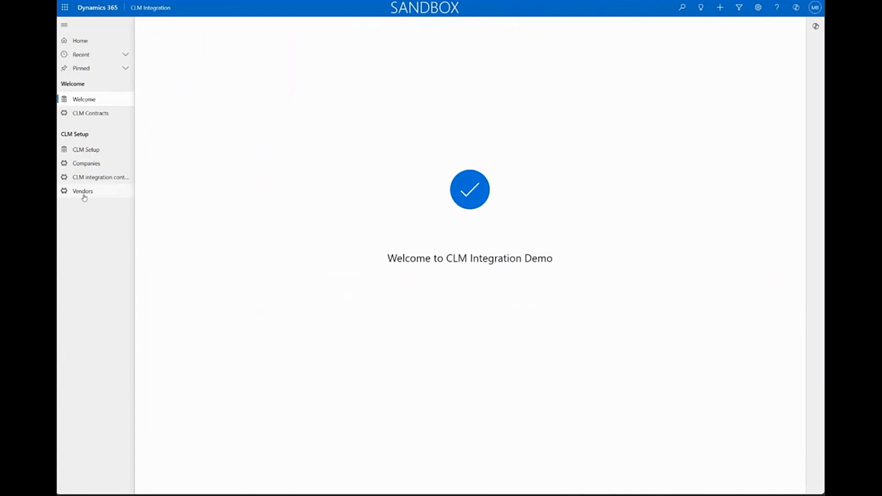
Step: In the Dynamics 365 CLM Integration app, open the advanced settings to reach Advanced Find
left_click(84, 197)
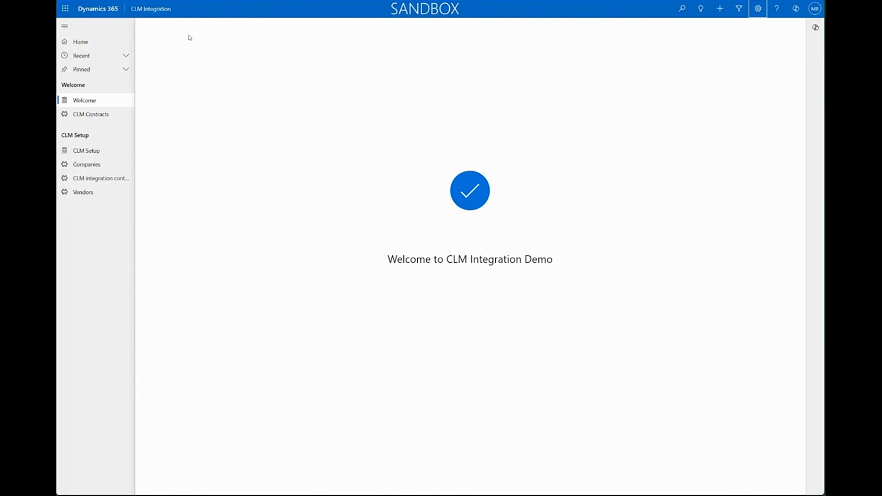
left_click(758, 11)
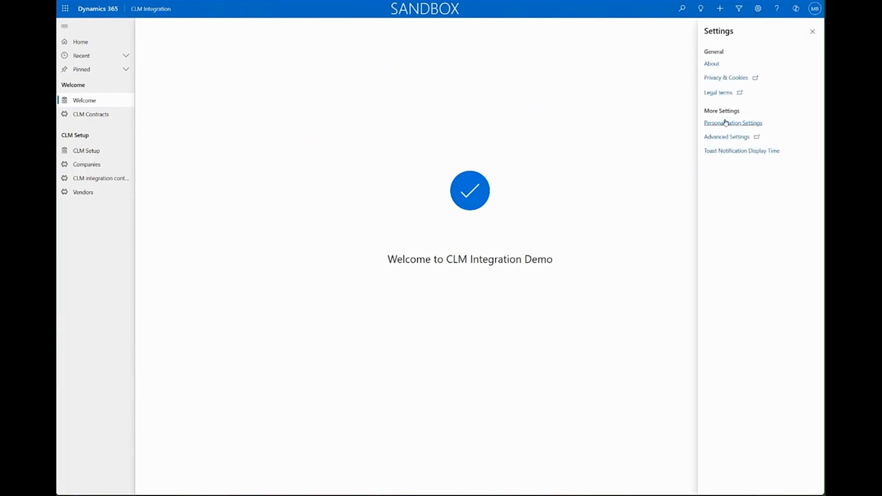
left_click(729, 137)
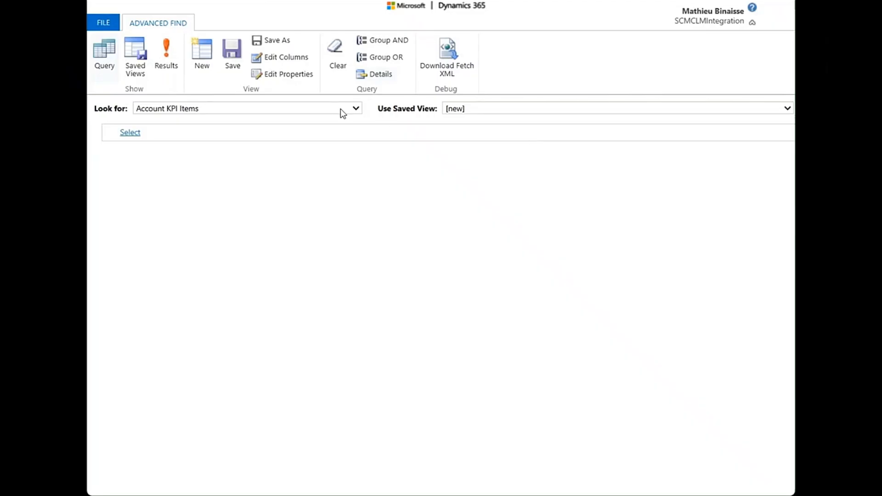
Step: Search Available Finance and Operations Entities for records whose Name contains "CLM"
type("av")
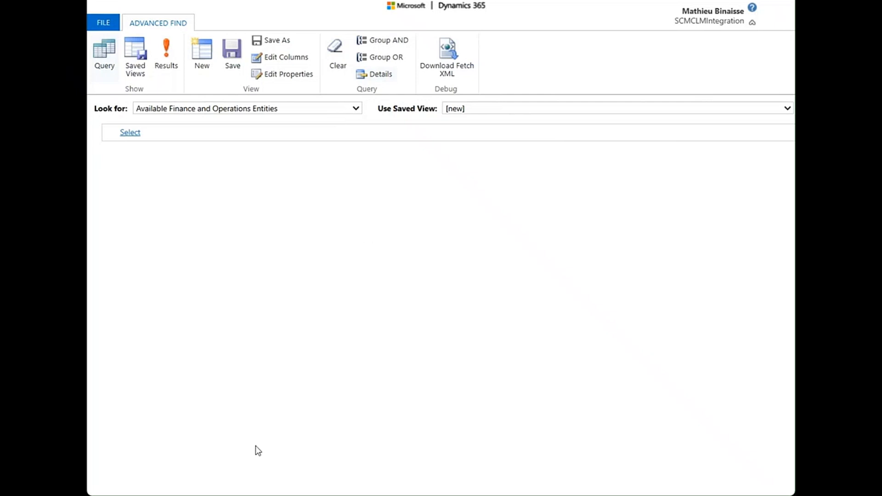
left_click(131, 133)
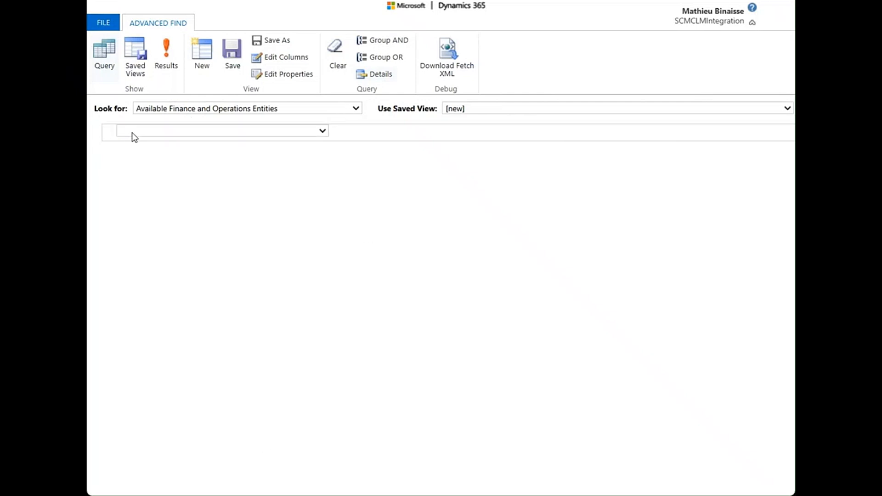
left_click(147, 183)
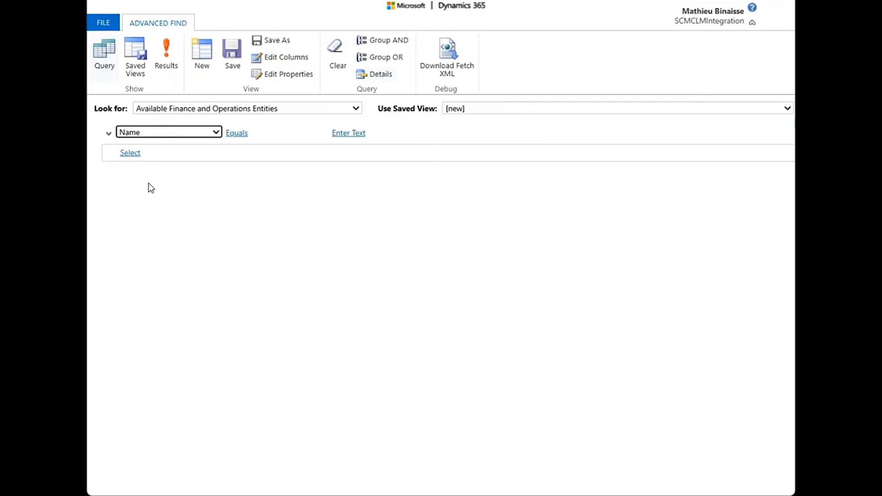
left_click(242, 137)
left_click(288, 177)
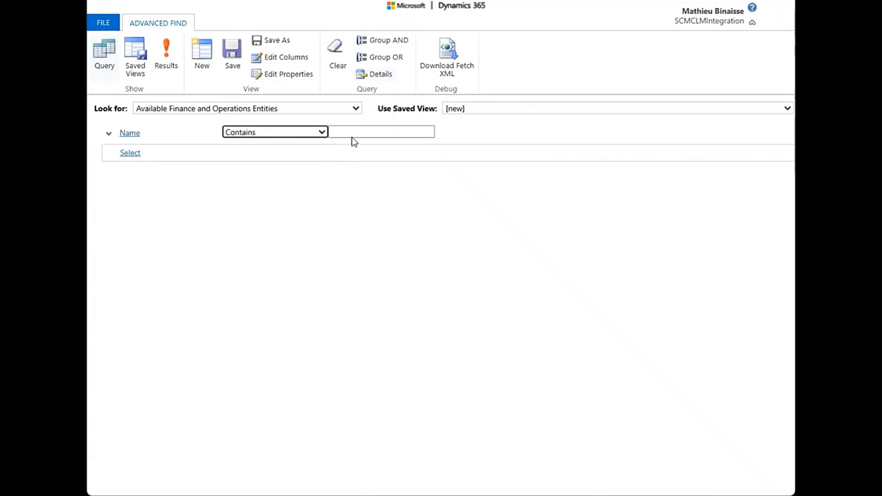
left_click(358, 134)
type("CLM")
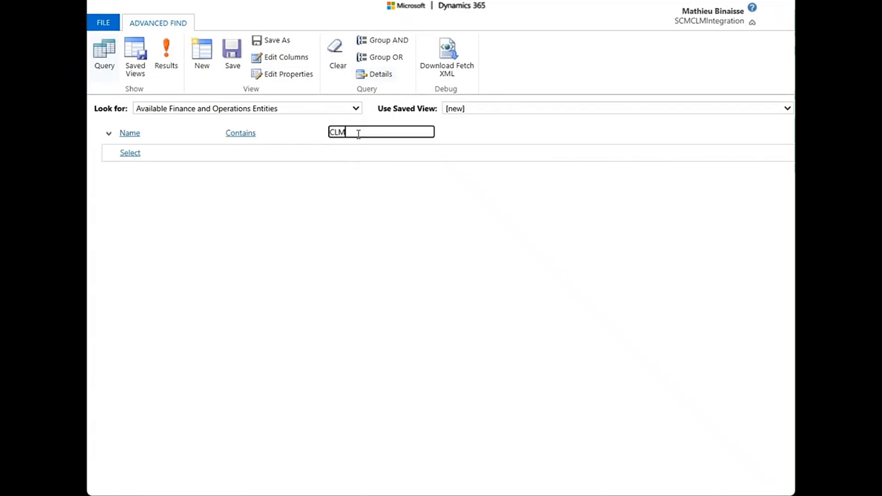
left_click(171, 63)
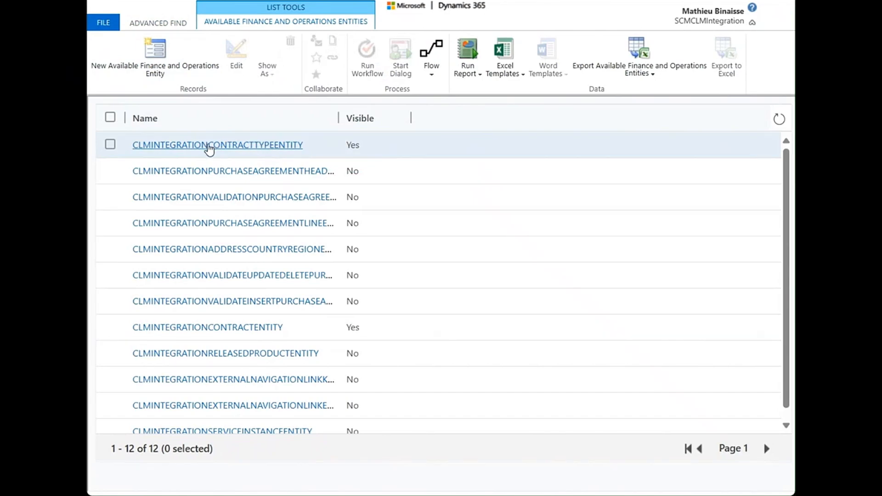
Step: Open the CLMINTEGRATIONCONTRACTTYPEENTITY record, enable its Refresh option, and save and close it
left_click(257, 146)
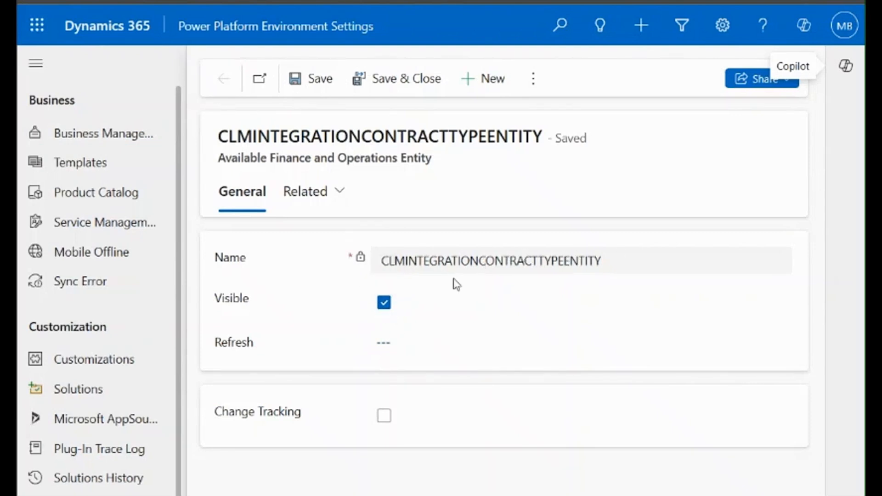
left_click(384, 347)
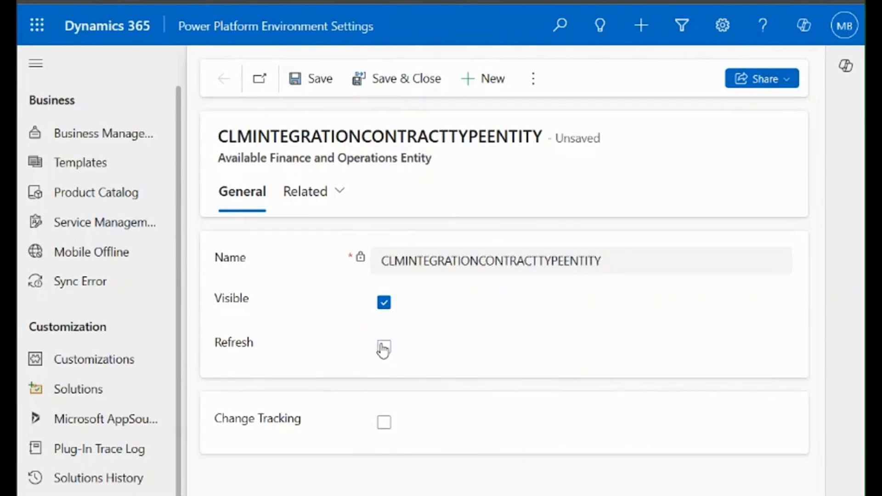
left_click(384, 348)
left_click(409, 86)
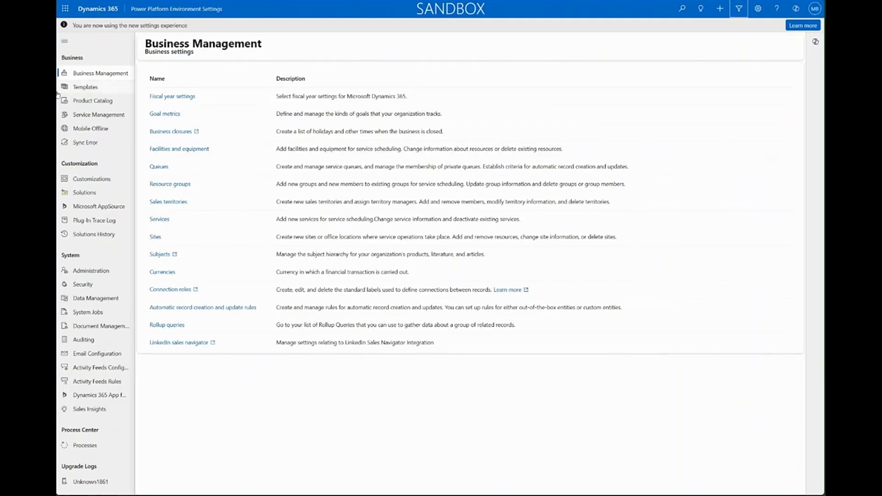
Step: Switch to Power Apps and view the CLM integration contract types (mserp) table in the CLMIntegration solution
mouse_move(57, 95)
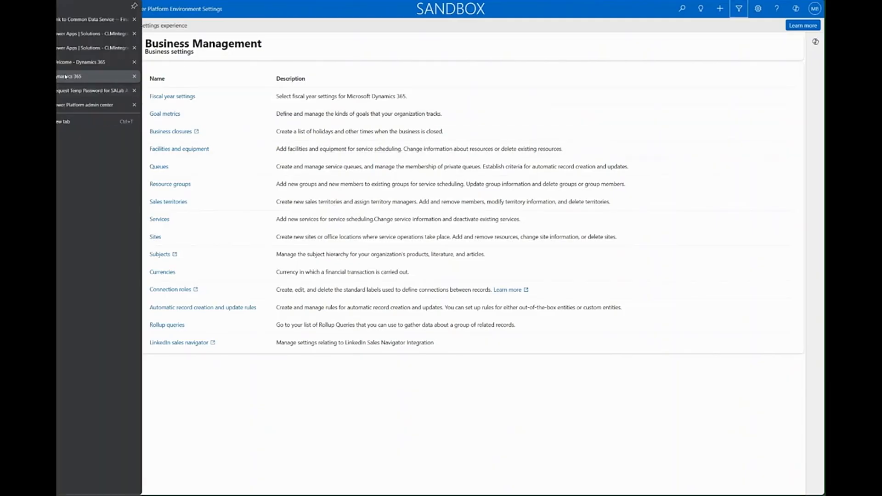
left_click(67, 48)
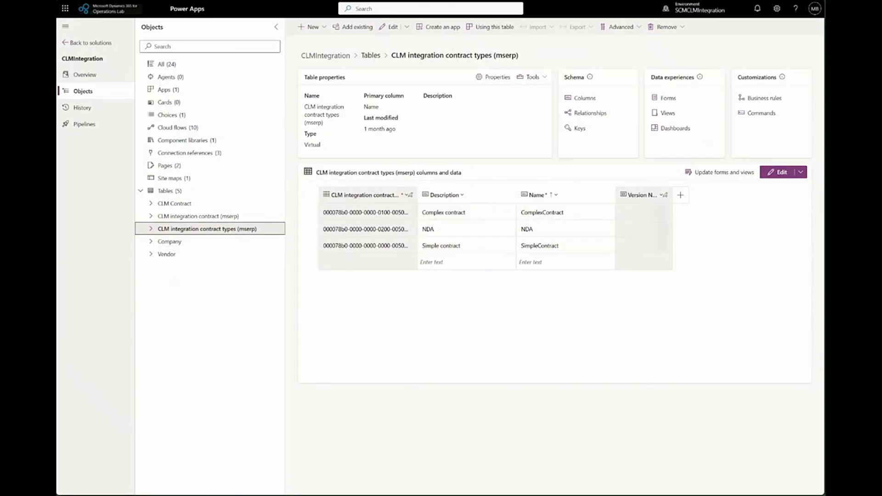
mouse_move(59, 190)
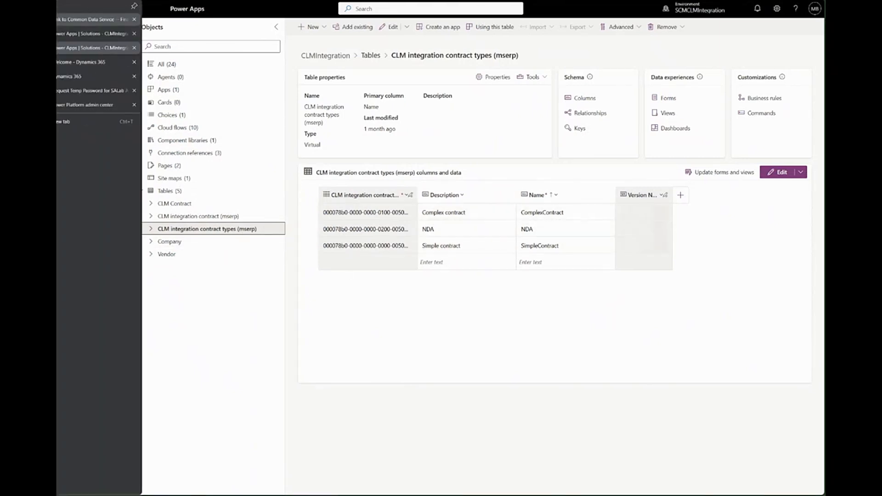
Step: Switch to Finance and Operations and view the CLM integration Contract types under Procurement and sourcing
left_click(87, 19)
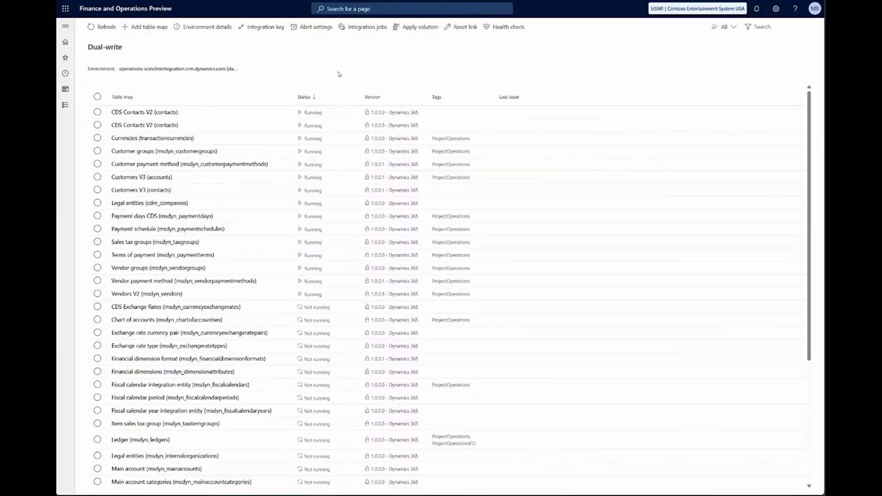
left_click(65, 42)
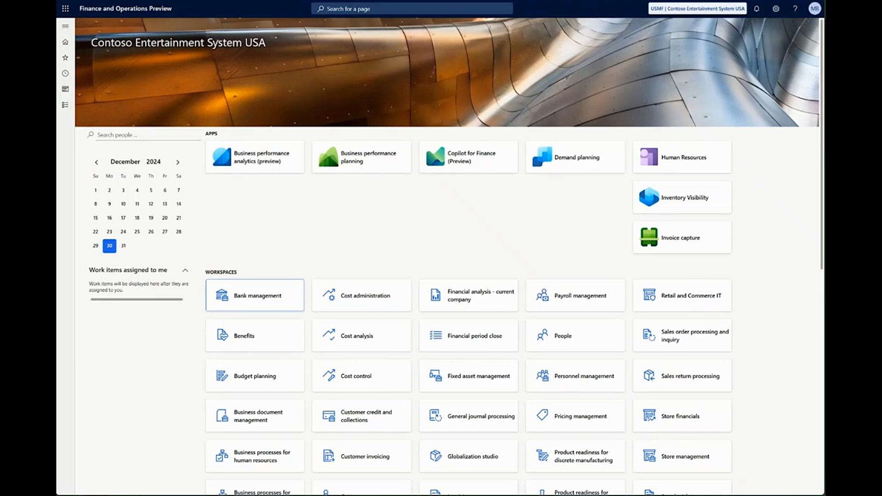
left_click(65, 105)
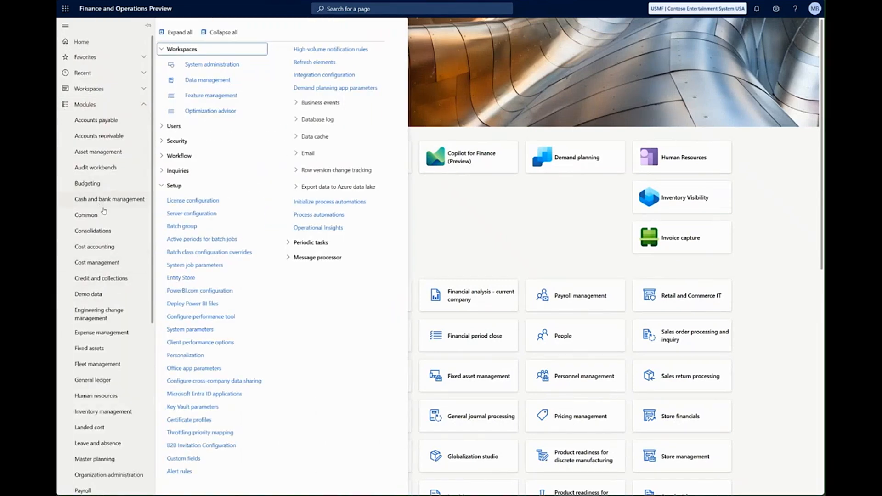
scroll(99, 299, "down", 1)
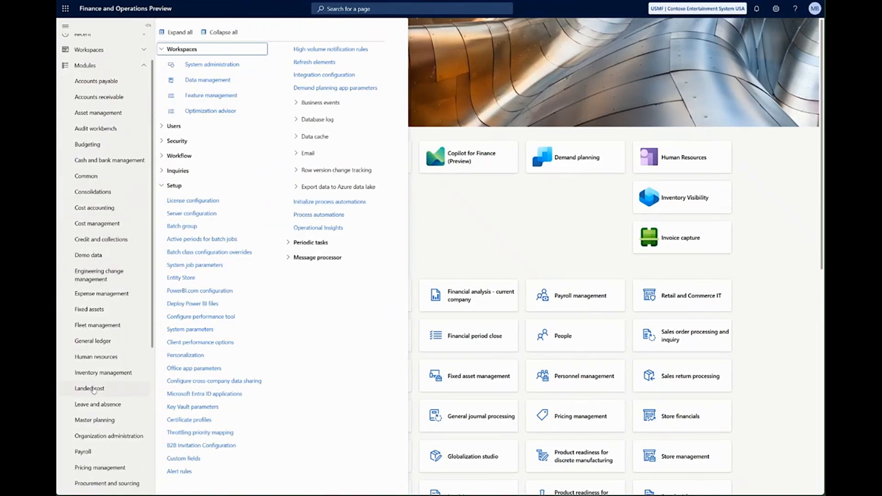
left_click(92, 482)
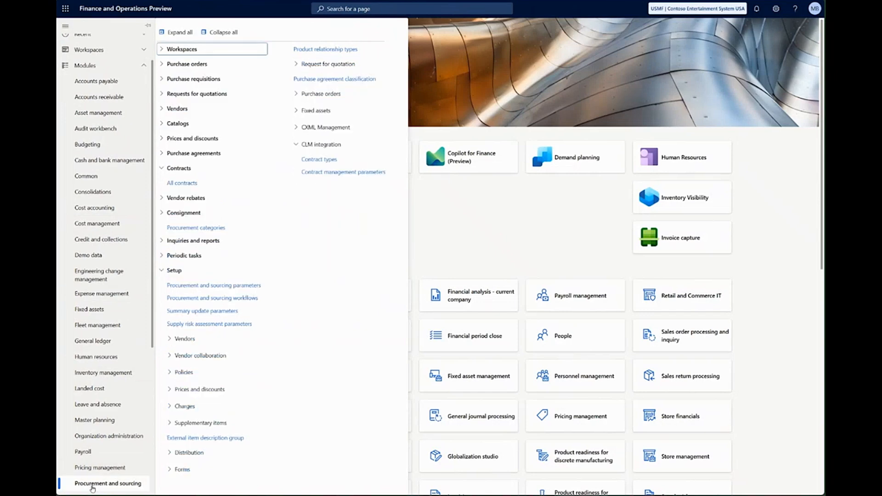
left_click(319, 159)
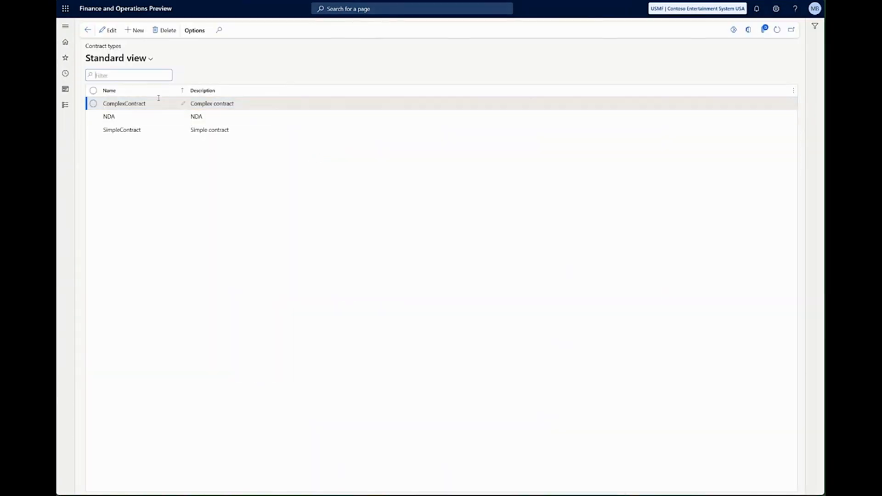
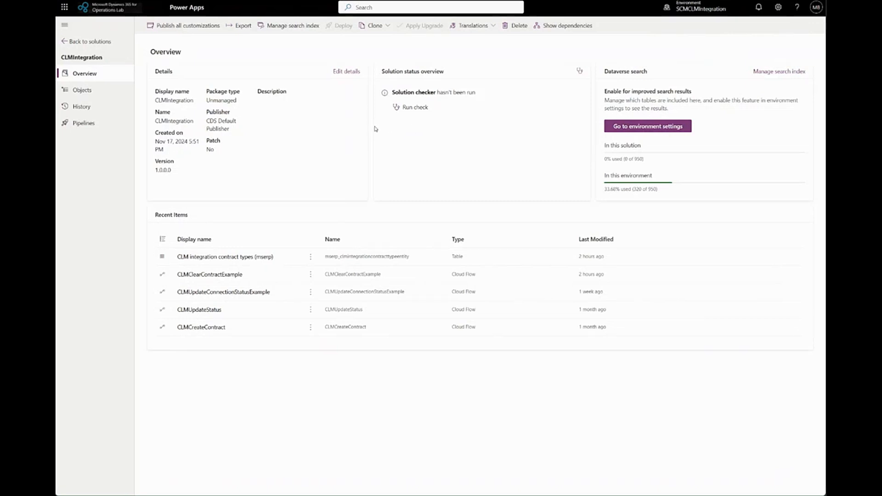
Step: In the CLMIntegration solution in Power Apps, list the cloud flows and open CLMCreateContract
left_click(92, 91)
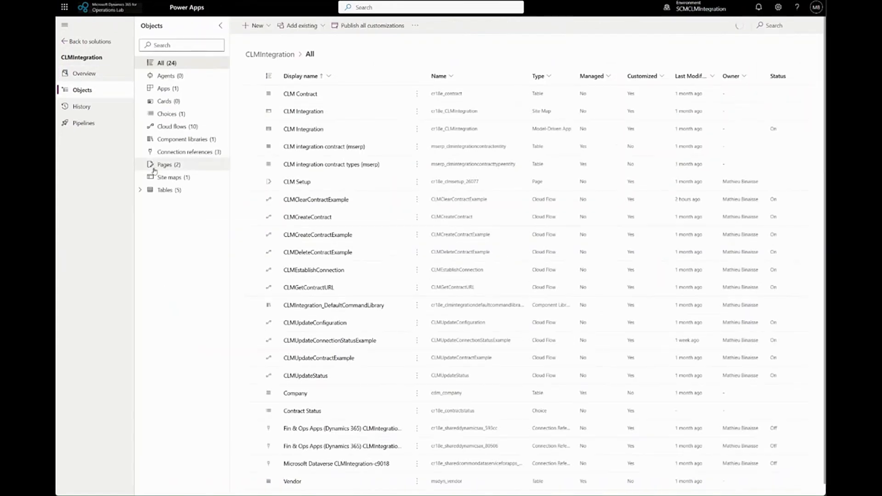
left_click(158, 127)
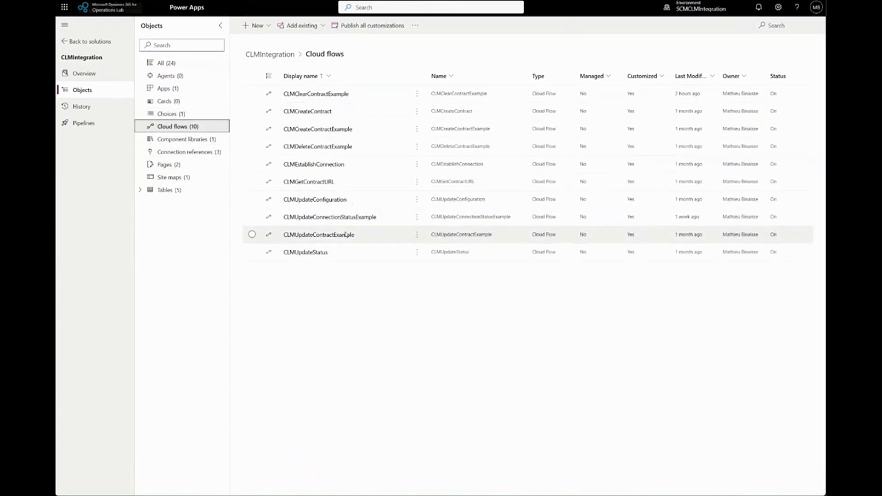
left_click(320, 112)
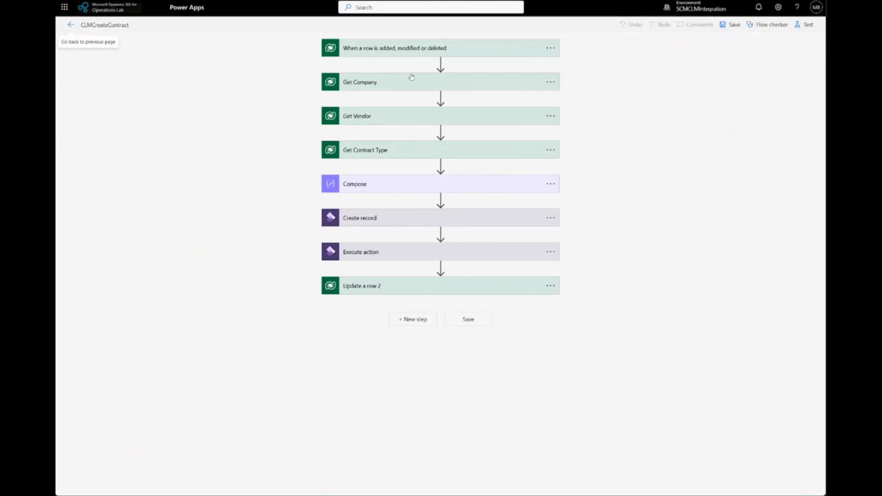
Step: Review the settings of the row trigger, Get Company and Compose in the CLMCreateContract flow
left_click(418, 48)
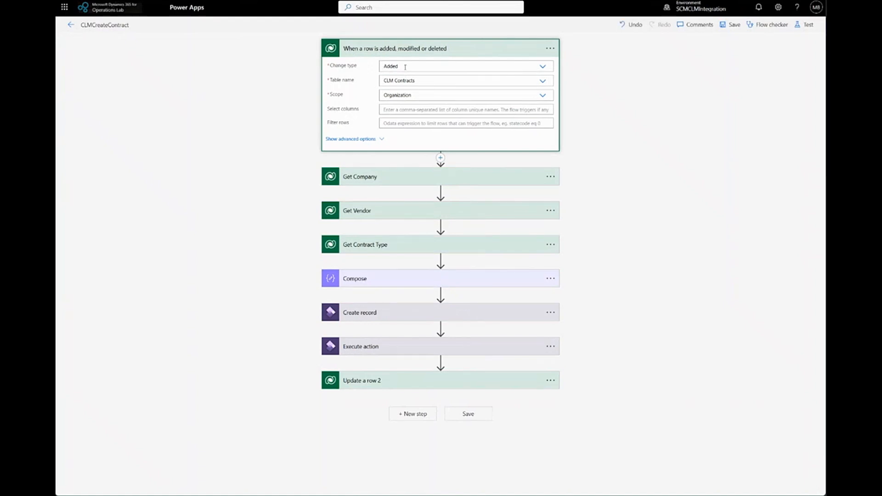
left_click(398, 48)
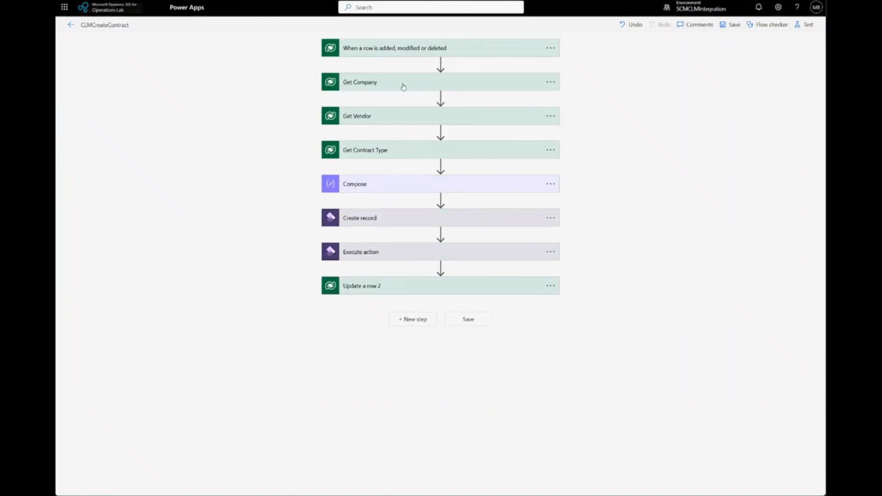
left_click(403, 85)
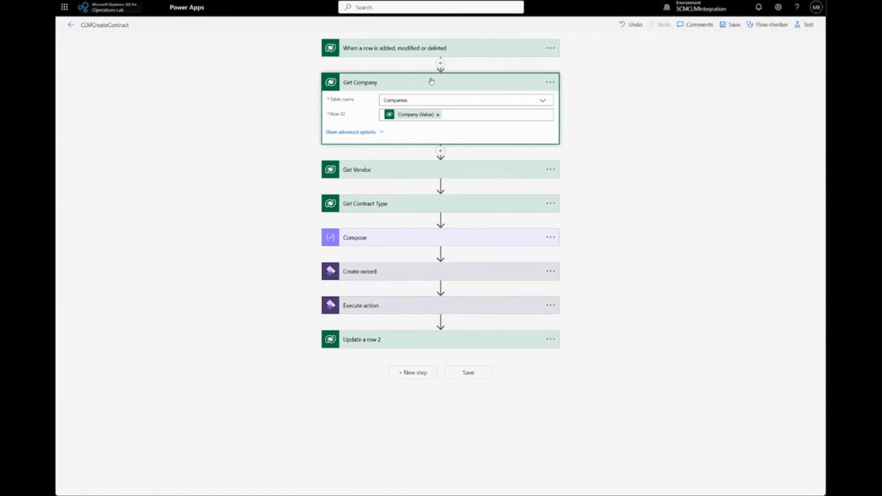
left_click(412, 85)
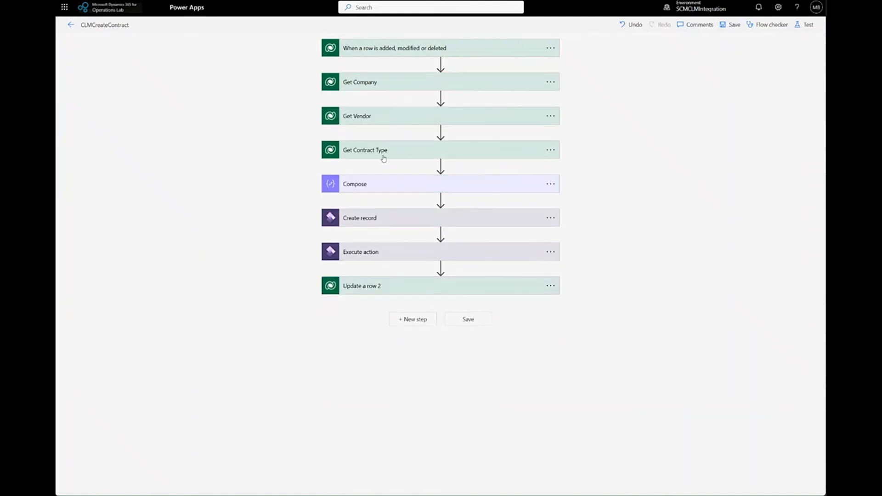
left_click(392, 186)
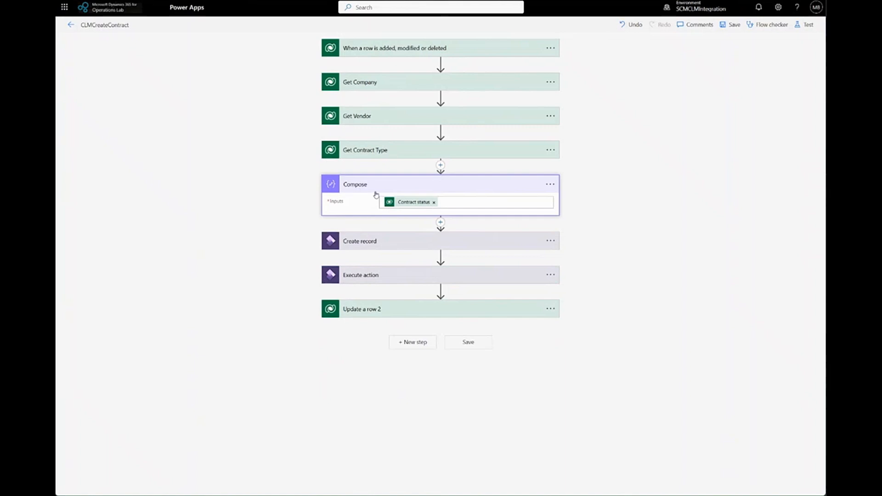
left_click(409, 185)
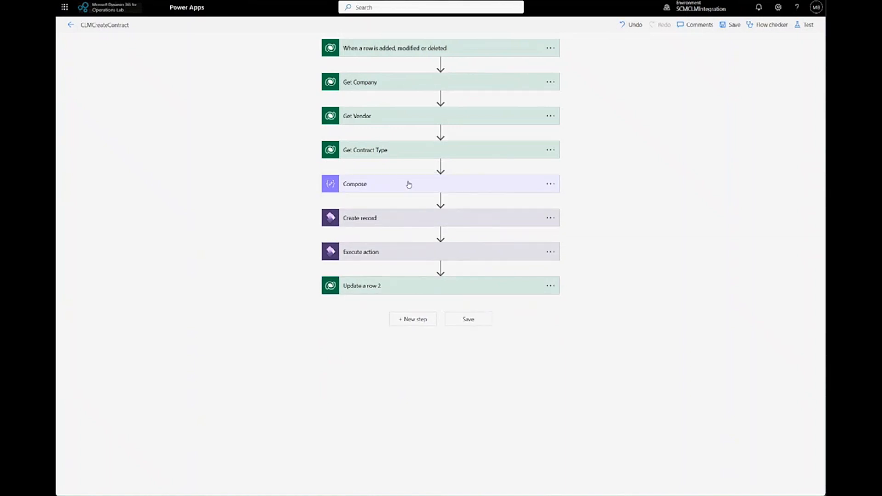
Step: Review the field mappings of the Create record action, including its advanced options, and collapse it
left_click(399, 221)
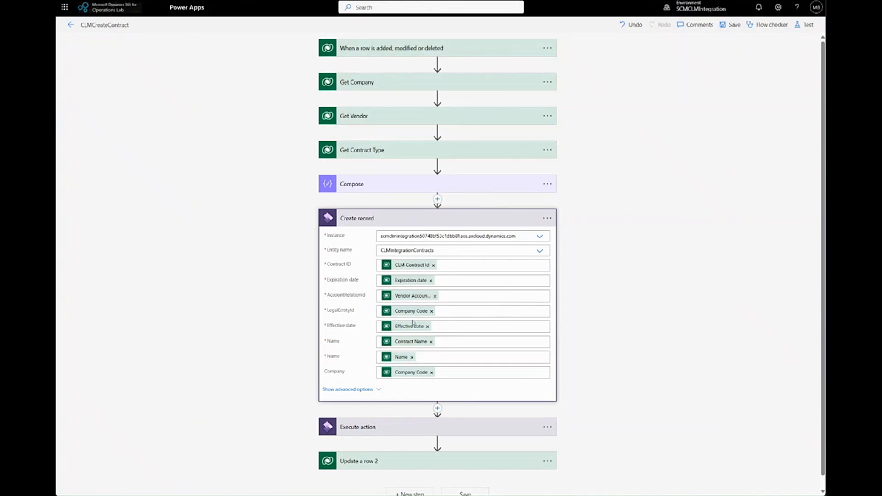
left_click(348, 389)
scroll(459, 249, "down", 2)
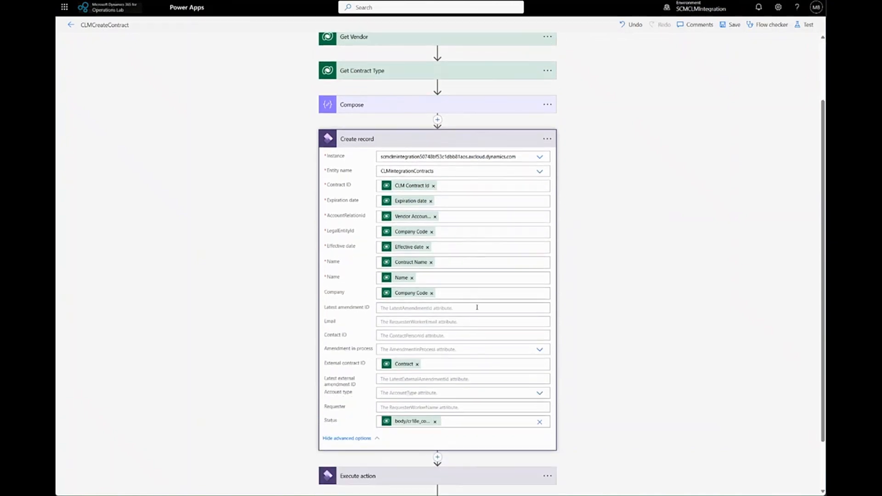
left_click(383, 141)
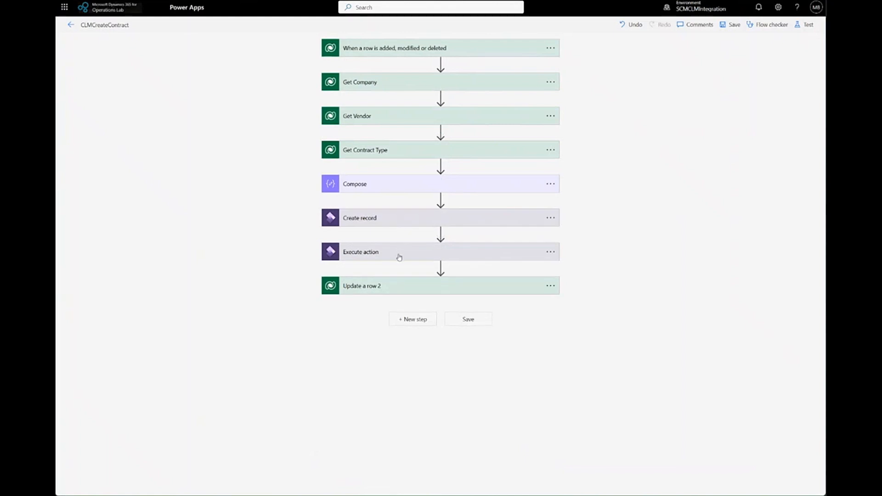
Step: Review the Execute action parameters and the Update a row 2 mappings, including the advanced options with the FO Url field
left_click(369, 256)
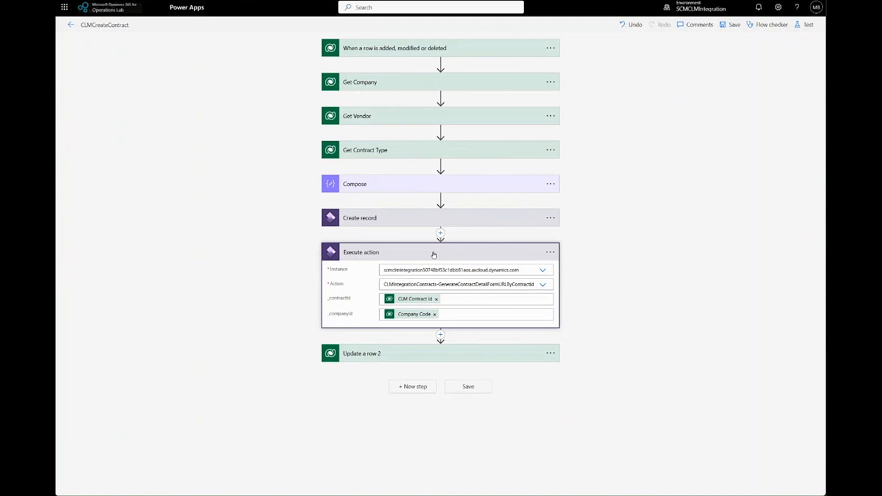
left_click(435, 357)
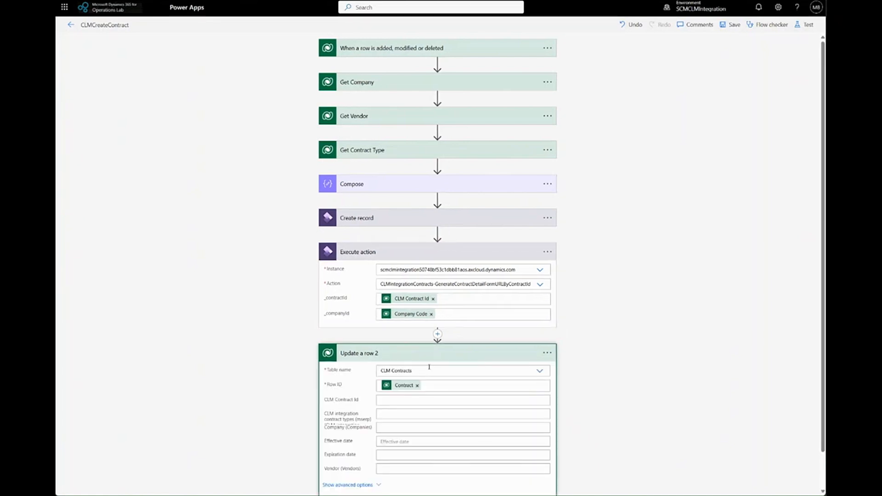
scroll(429, 367, "down", 1)
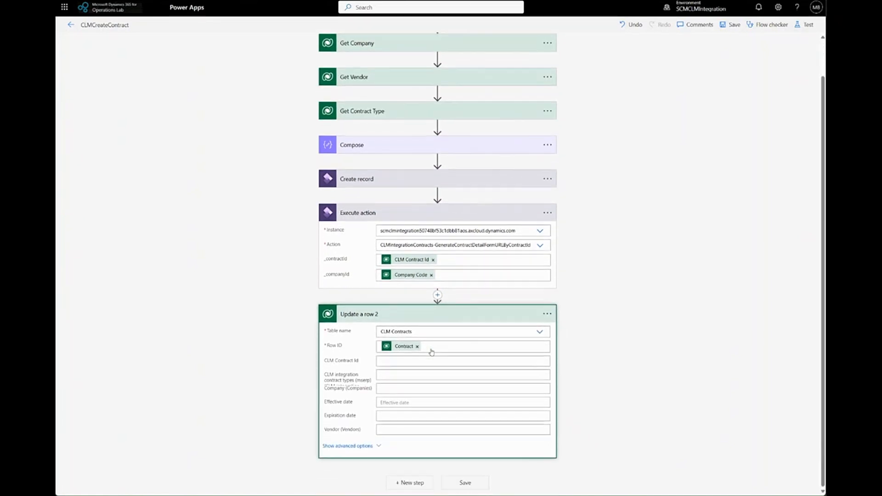
left_click(349, 446)
scroll(424, 455, "down", 1)
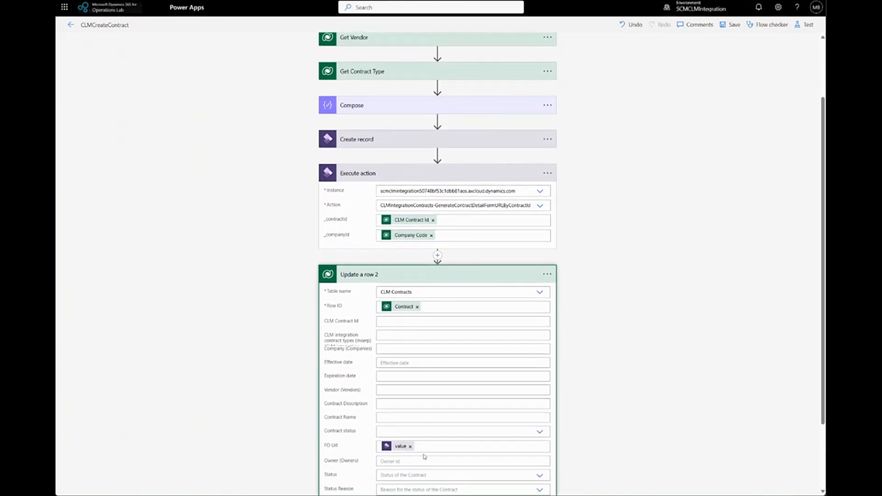
scroll(404, 441, "down", 1)
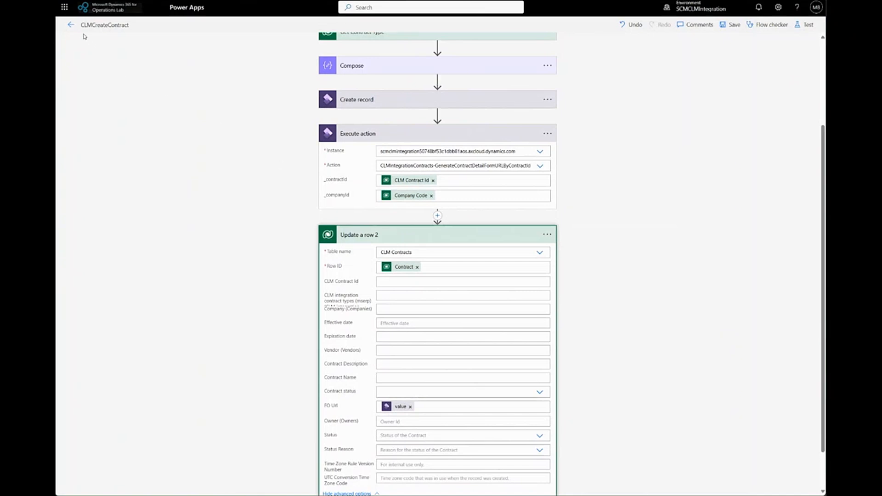
Step: Leave CLMCreateContract and open the CLMUpdateStatus cloud flow for editing
left_click(70, 25)
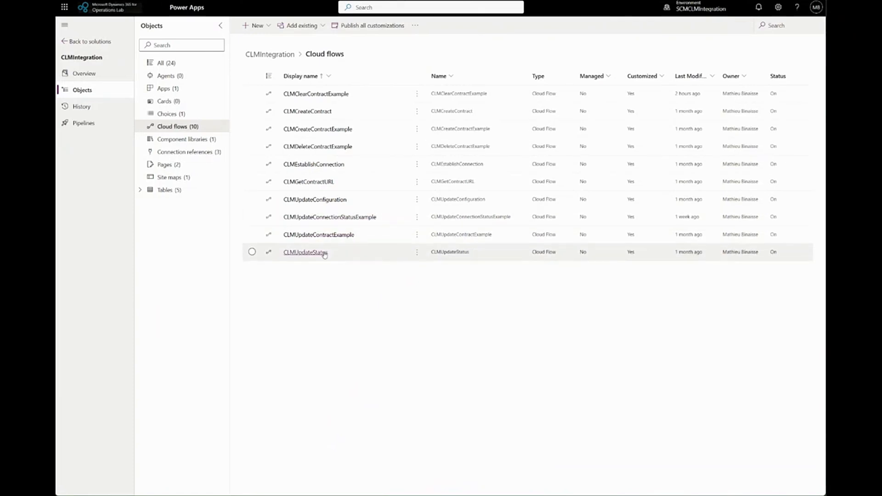
left_click(422, 257)
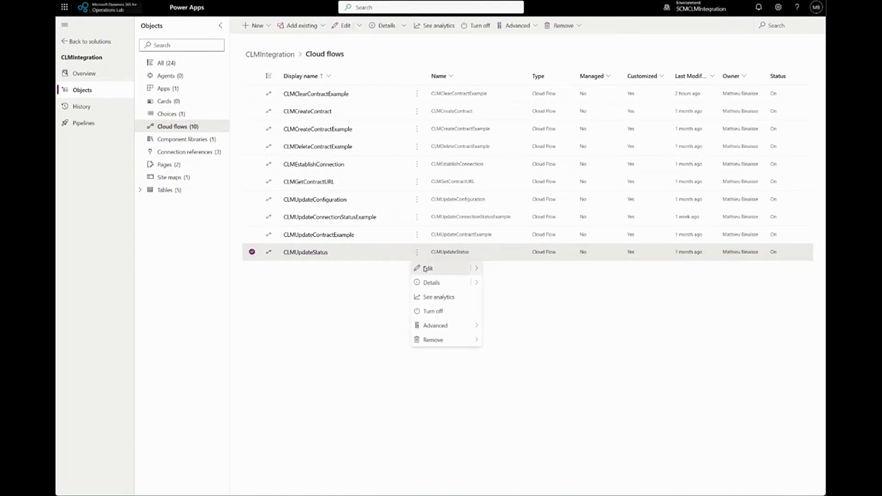
left_click(425, 269)
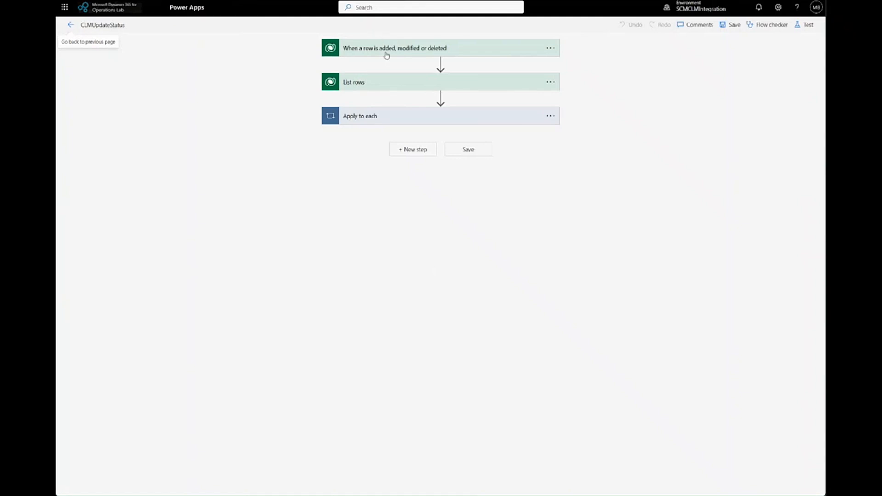
Step: Review the row trigger settings and the List rows filter in the CLMUpdateStatus flow
left_click(387, 52)
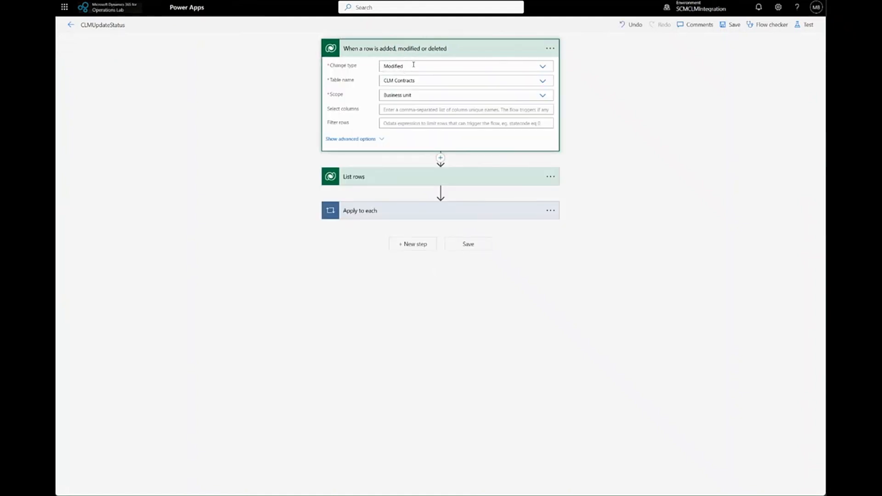
left_click(368, 50)
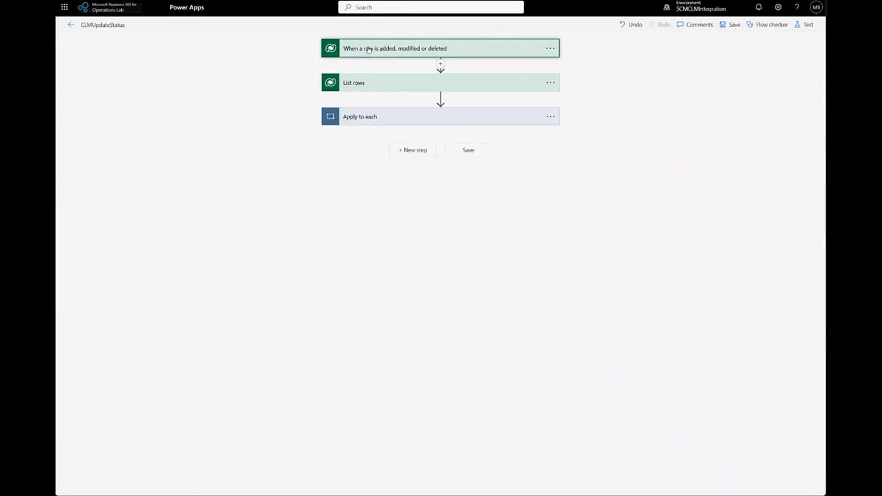
left_click(380, 87)
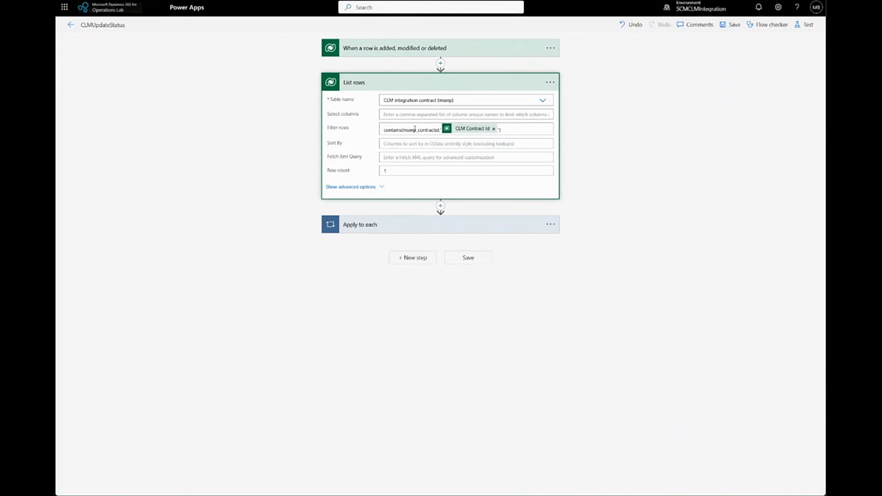
Step: Review the Update a row action inside Apply to each, including the Status mapping in its advanced options
left_click(377, 227)
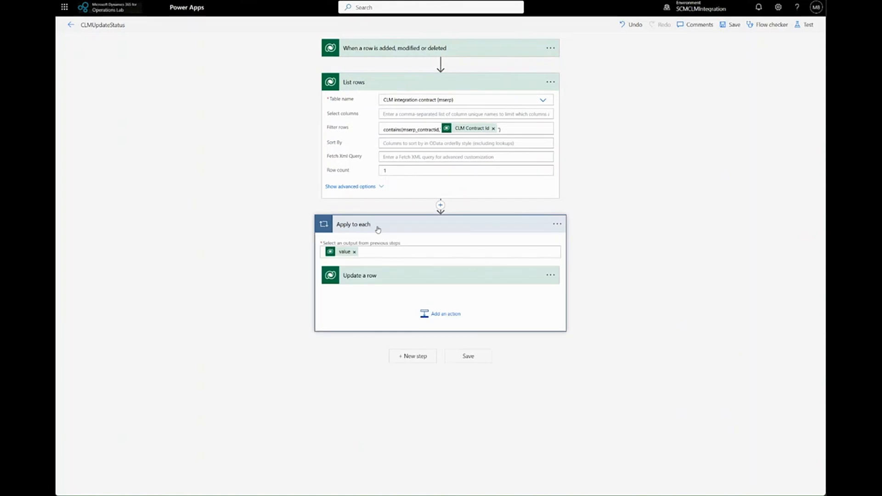
left_click(365, 278)
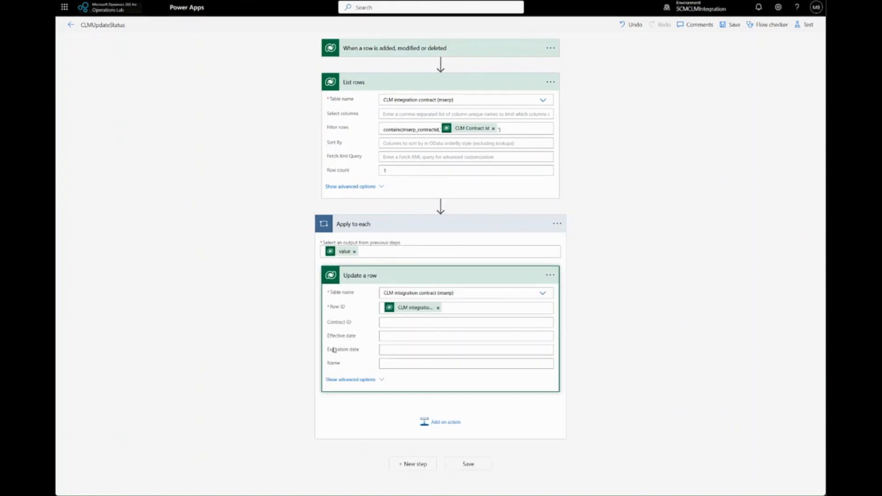
left_click(351, 381)
scroll(435, 410, "down", 1)
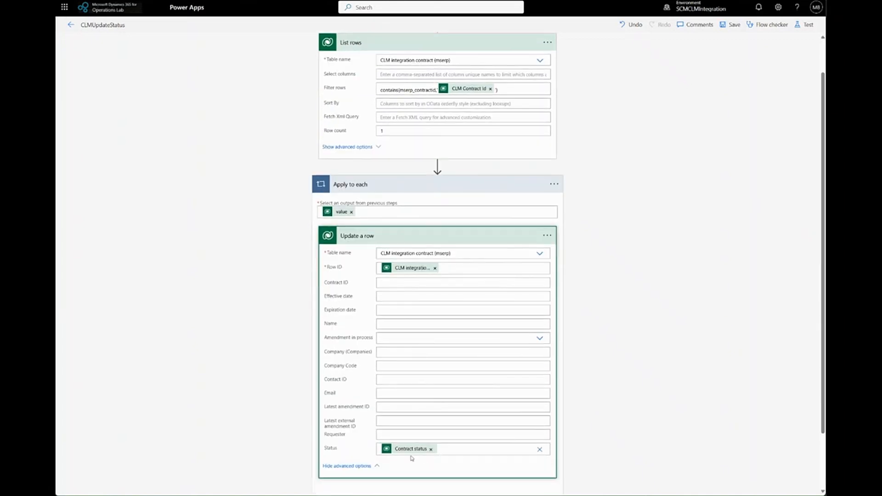
scroll(401, 391, "down", 1)
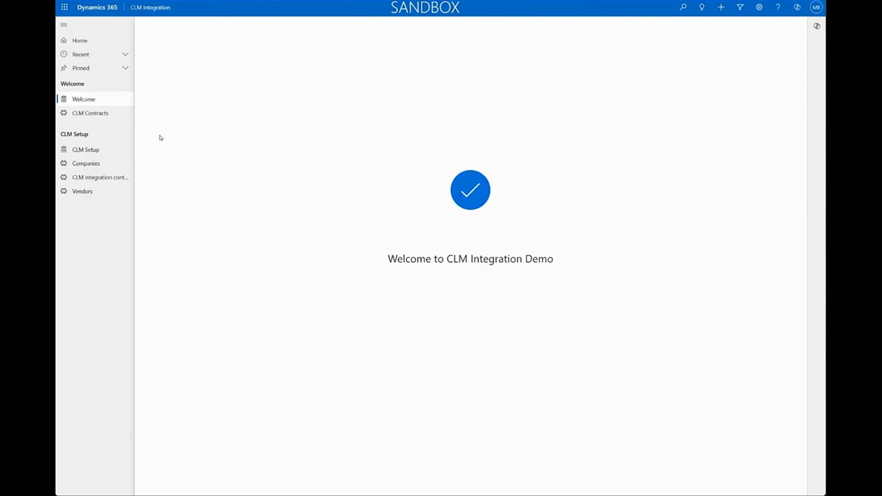
Step: Create a new CLM contract record with contract ID CLM0001 and company USMF
left_click(95, 117)
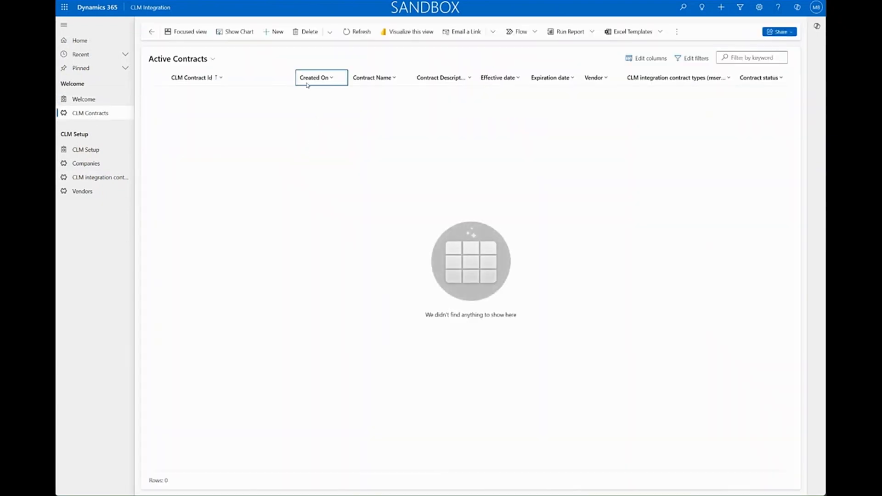
left_click(272, 32)
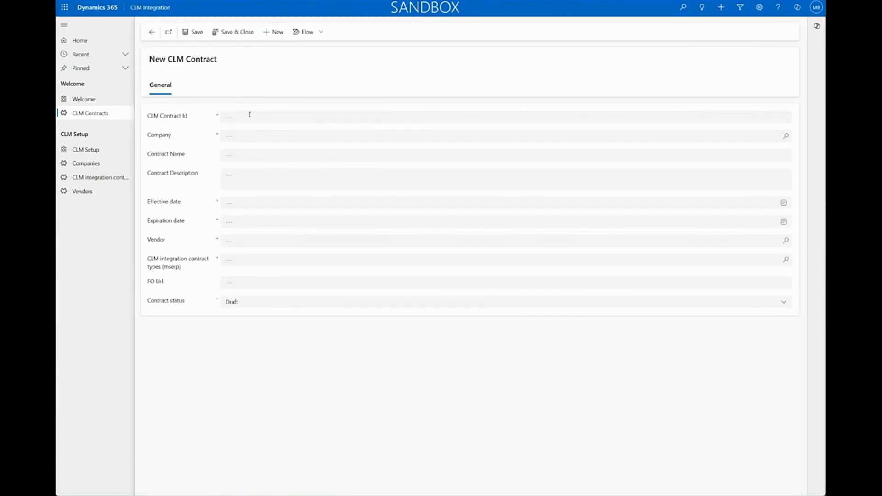
left_click(249, 114)
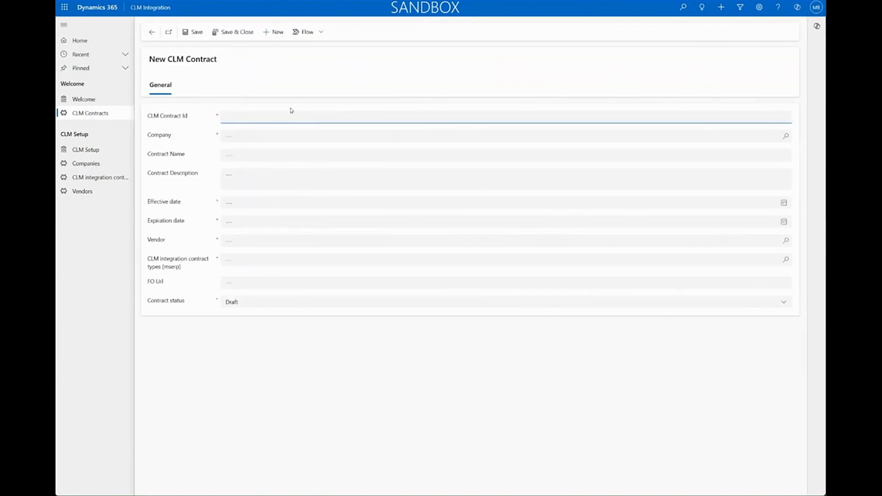
type("CLM0001")
left_click(227, 137)
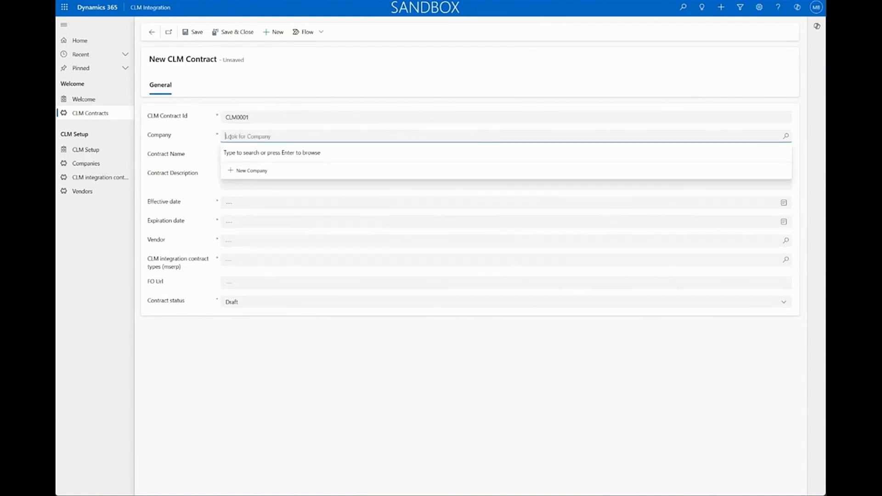
type("USMF")
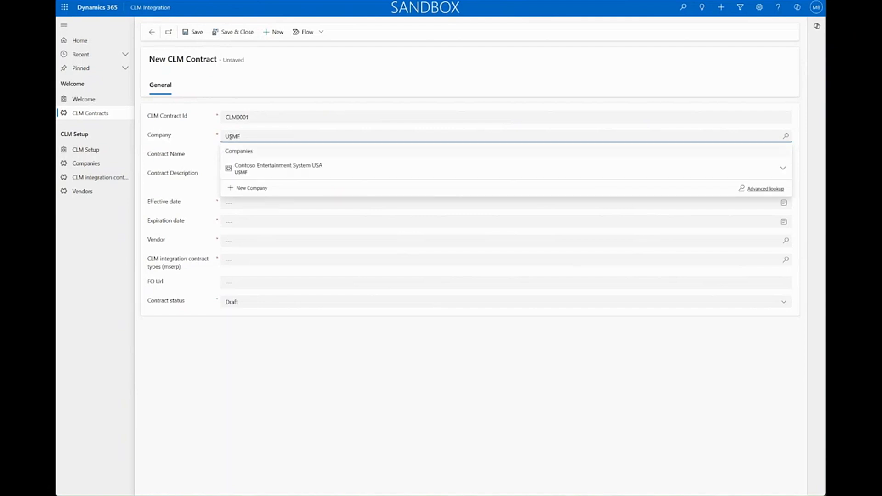
left_click(244, 168)
Step: Name the contract "My first contract" and enter "Nice description" as its description
left_click(246, 154)
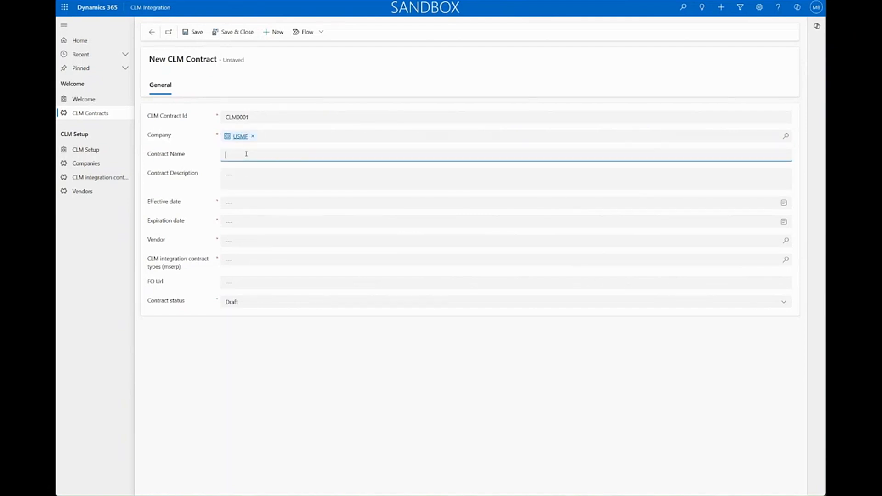
type("My first contract")
left_click(246, 177)
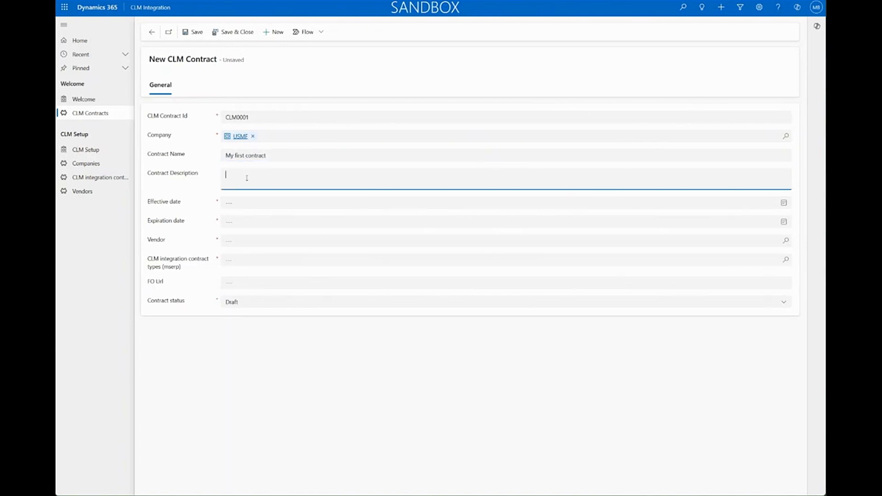
type("Nice description")
Step: Set the contract's effective date to 1/1/2025 and its expiration date to 1/31/2025
left_click(231, 203)
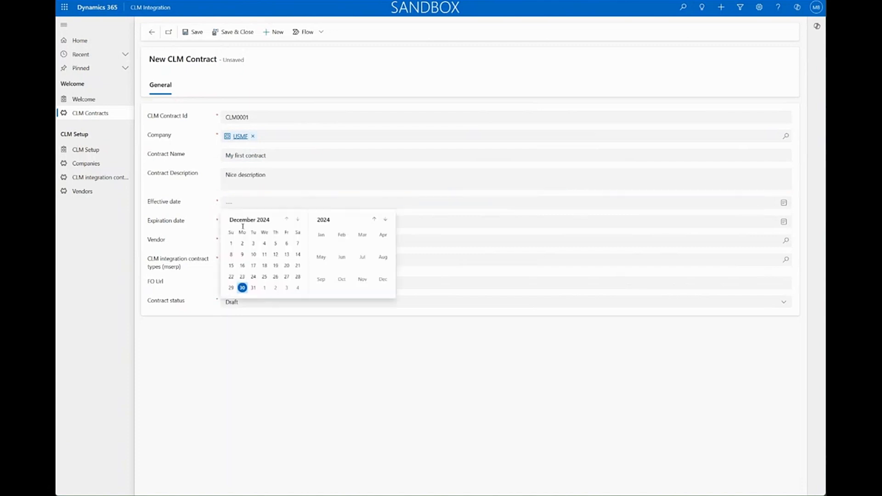
left_click(265, 288)
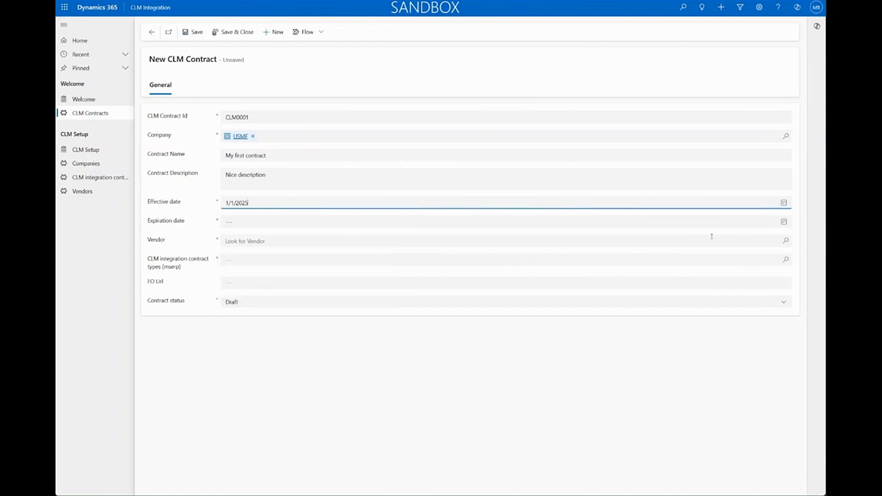
left_click(784, 222)
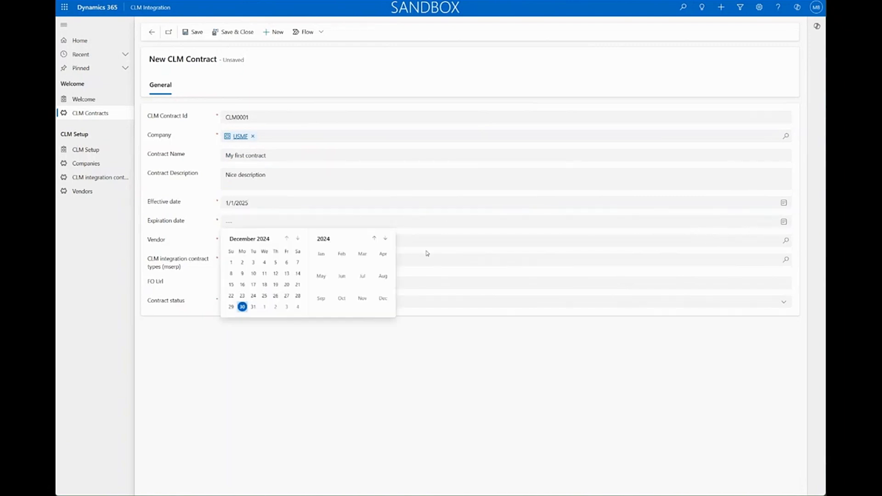
left_click(298, 238)
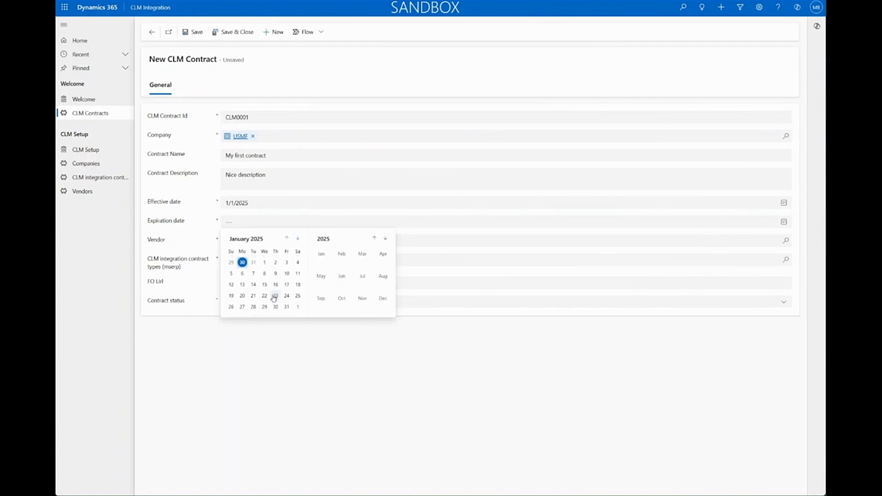
left_click(288, 307)
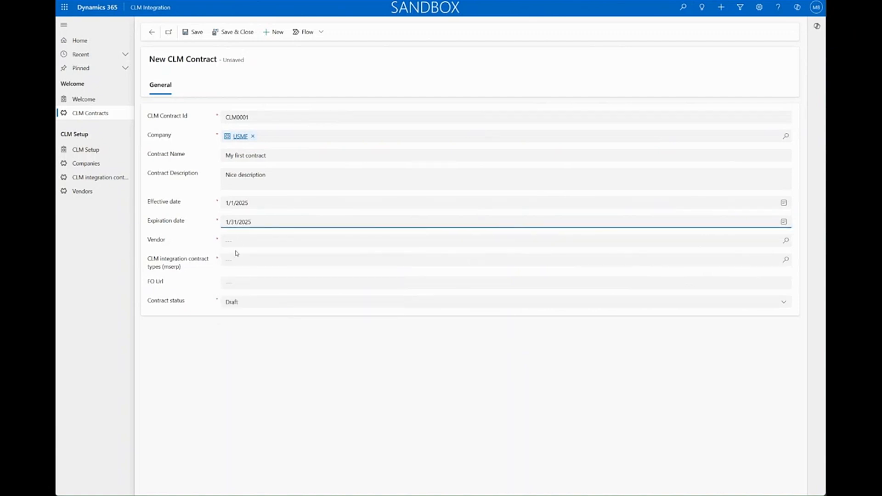
Step: Assign the vendor Acme Office Supplies and the NDA contract type, and save the contract
left_click(244, 239)
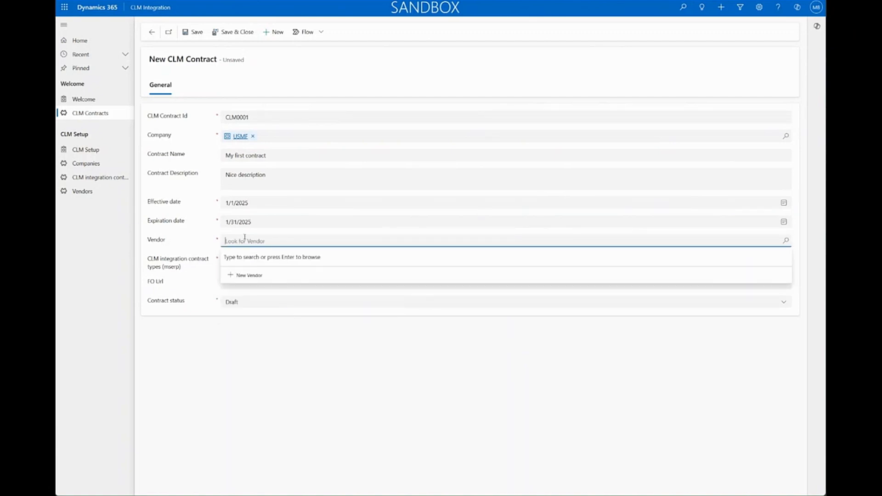
type("1001")
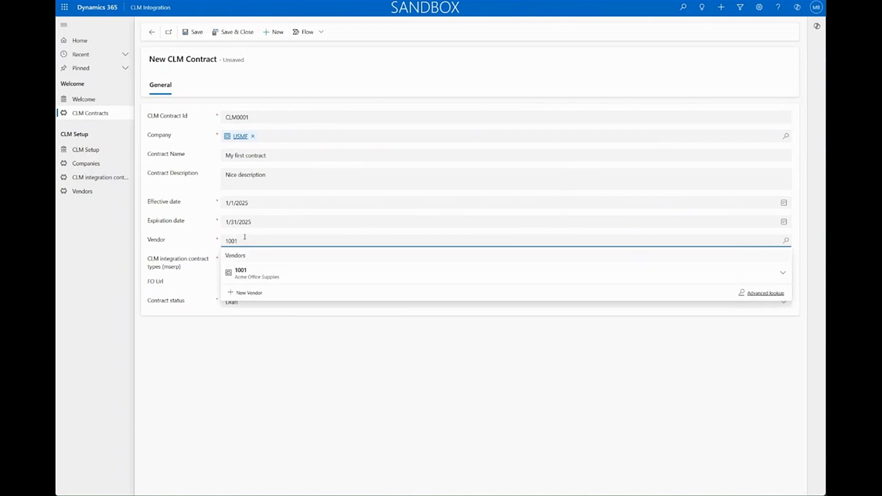
left_click(268, 276)
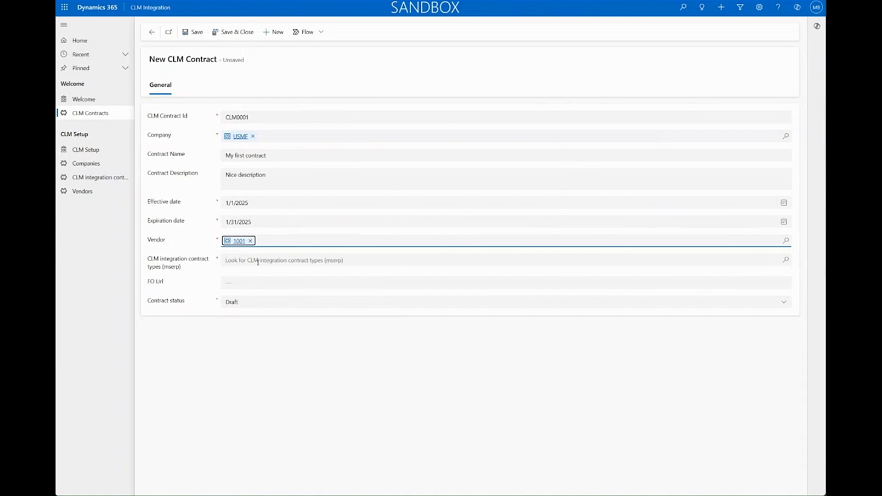
left_click(258, 262)
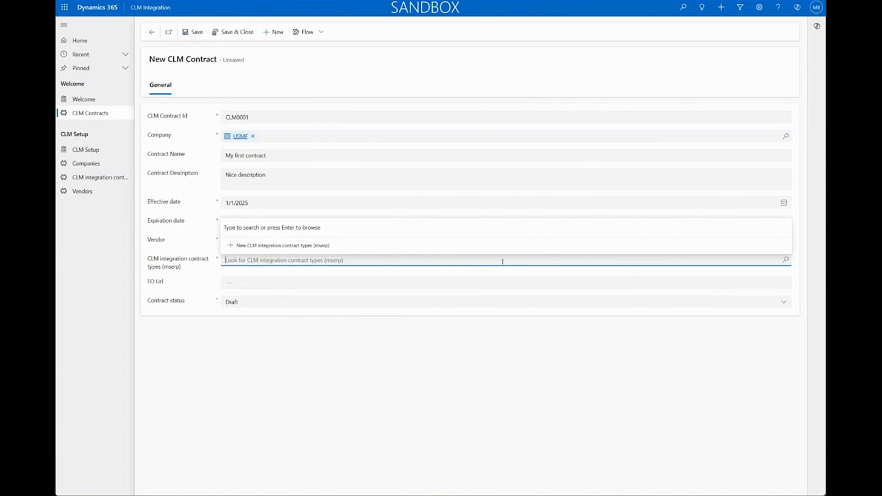
type("NDA")
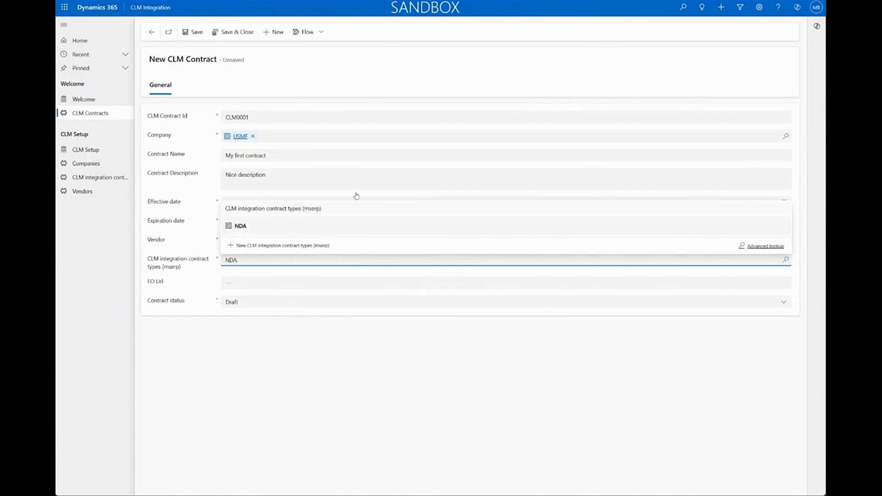
left_click(293, 223)
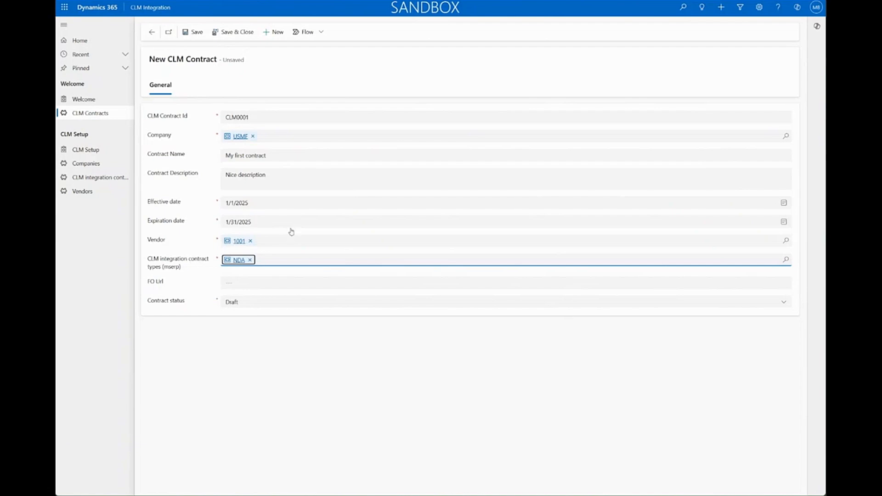
left_click(193, 38)
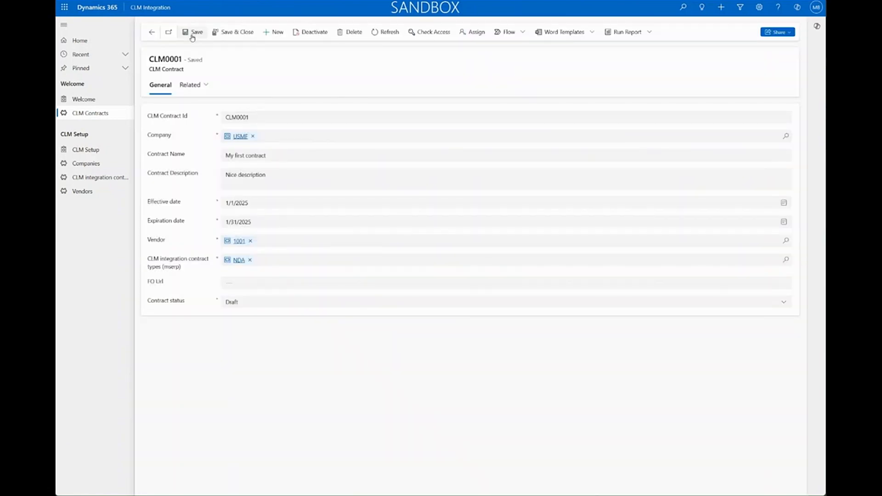
Step: Open the refreshed contract's FO Url in Finance and Operations and view the contract from there back in CLM Integration
left_click(388, 33)
left_click(387, 35)
left_click(388, 33)
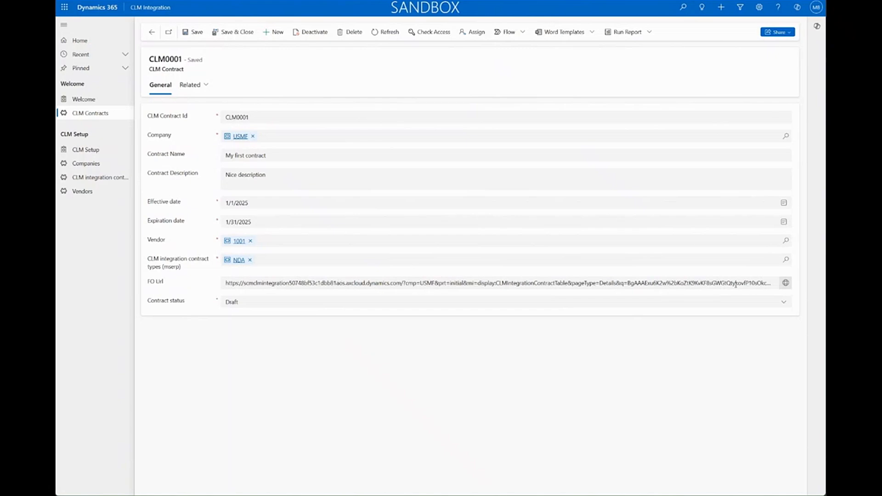
left_click(785, 283)
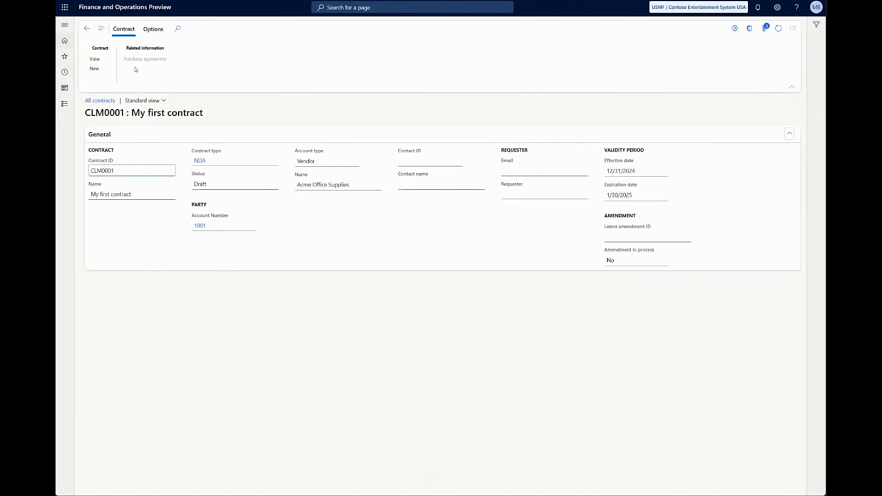
left_click(95, 62)
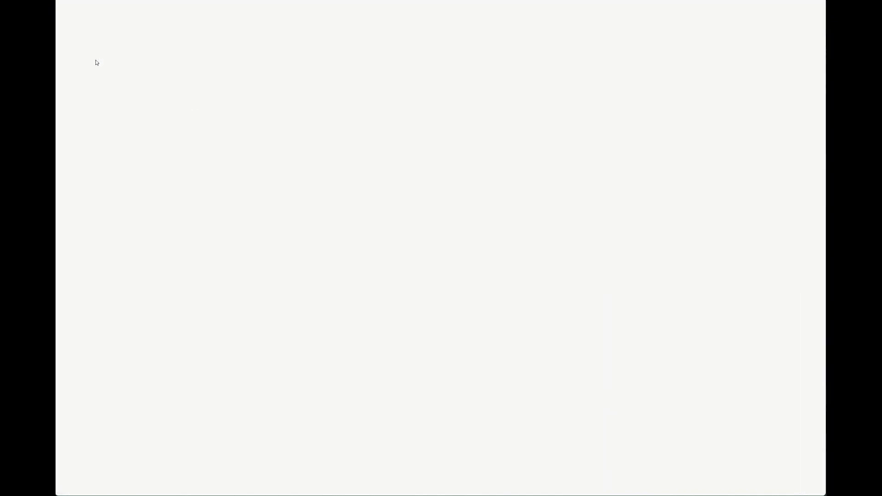
Step: Save contract CLM0001 with the contract status Approved and open its FO Url in Finance and Operations
mouse_move(57, 94)
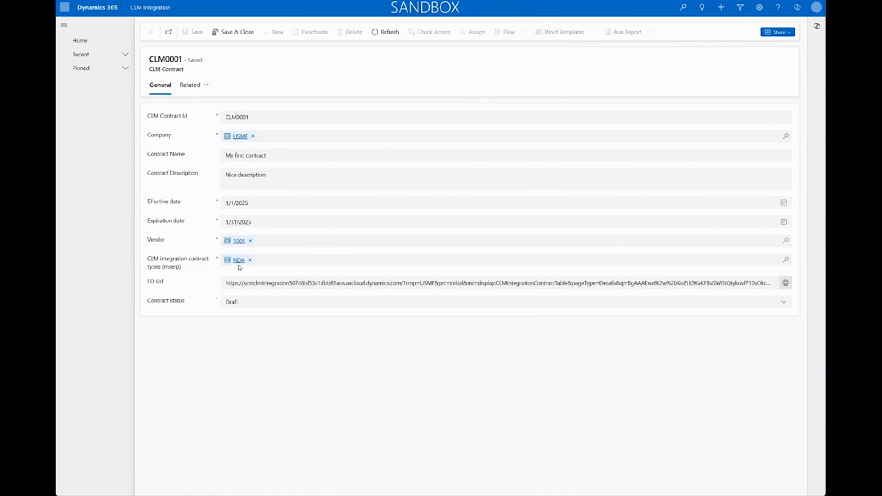
left_click(283, 305)
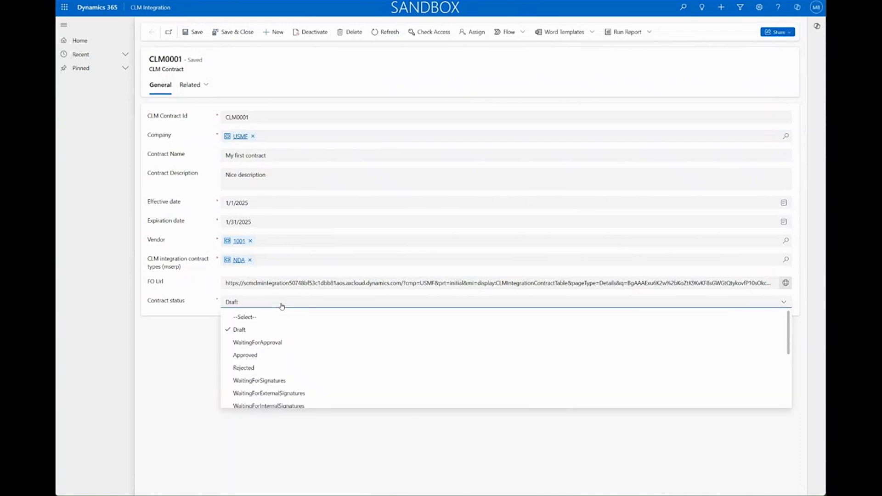
left_click(265, 356)
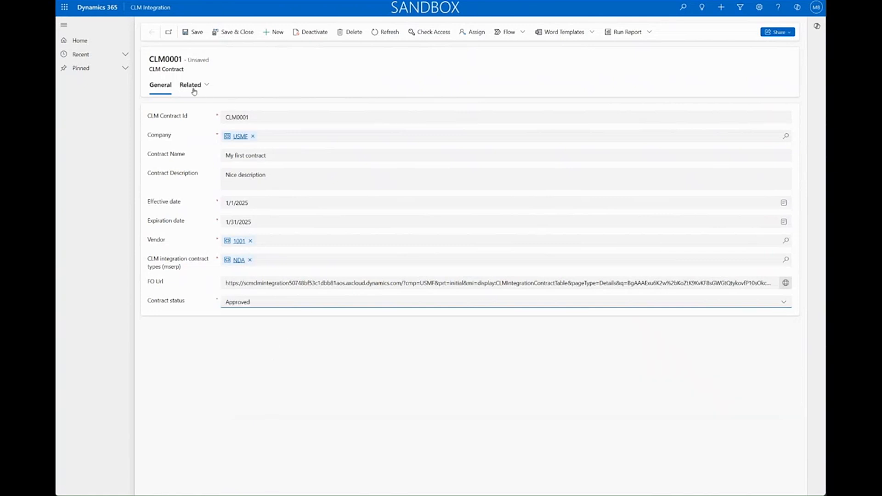
left_click(201, 35)
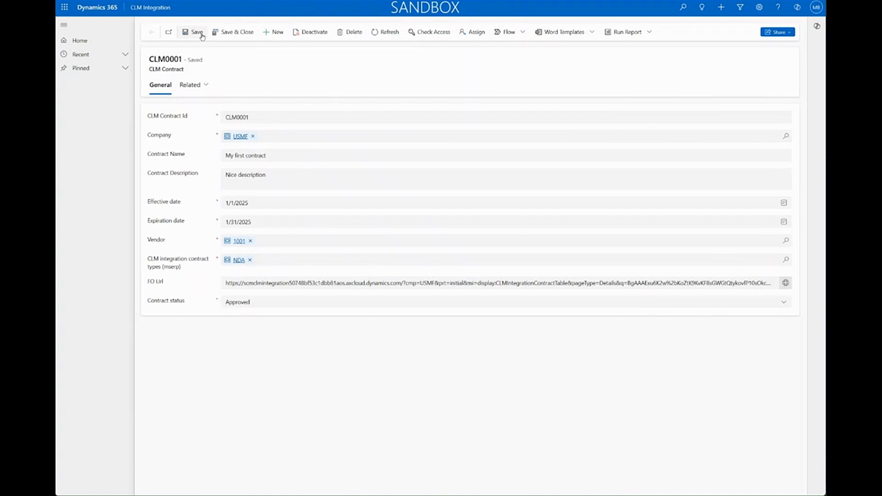
left_click(786, 283)
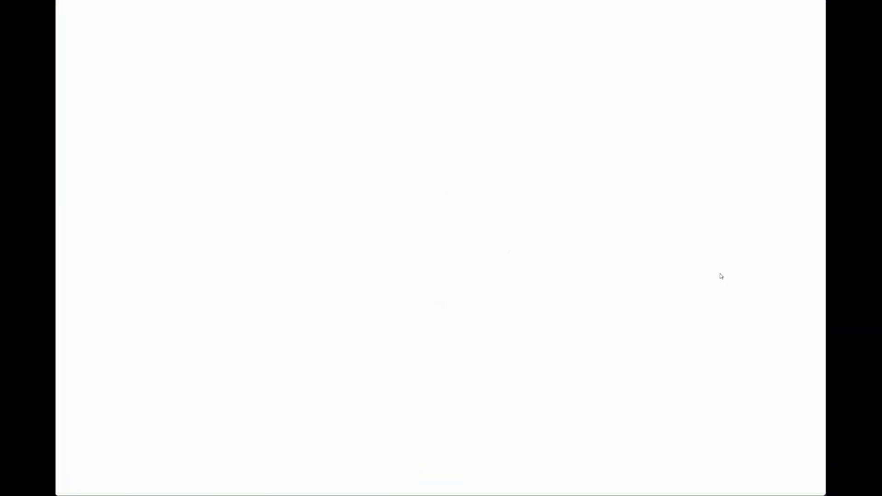